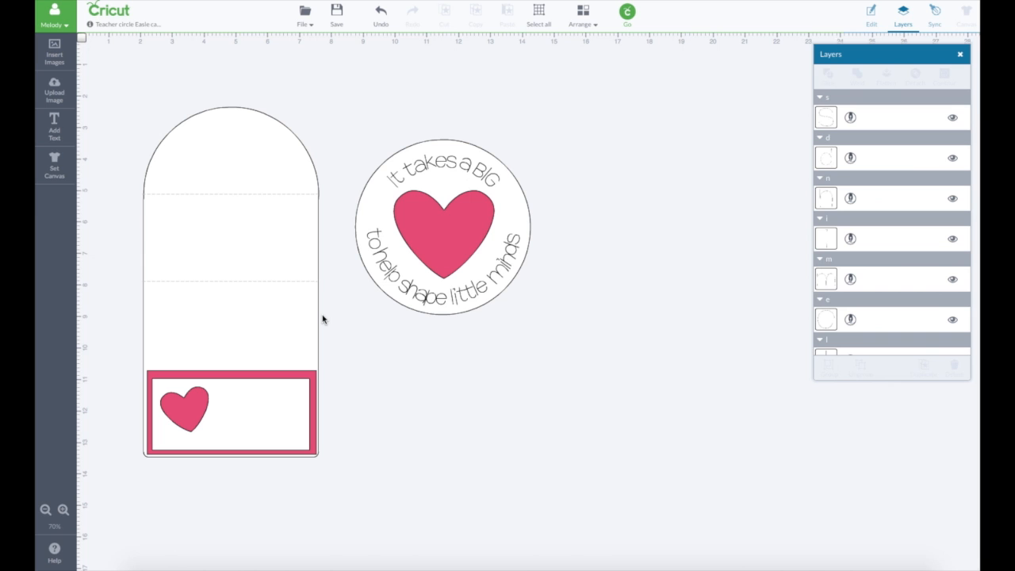
{"action": "left_click", "coordinate": [430, 219]}
{"action": "mouse_move", "coordinate": [430, 219]}
{"action": "left_mouse_down"}
{"action": "mouse_move", "coordinate": [435, 212]}
{"action": "mouse_move", "coordinate": [410, 198]}
{"action": "mouse_move", "coordinate": [542, 199]}
{"action": "mouse_move", "coordinate": [589, 179]}
{"action": "mouse_move", "coordinate": [451, 202]}
{"action": "mouse_move", "coordinate": [433, 215]}
{"action": "left_mouse_up"}
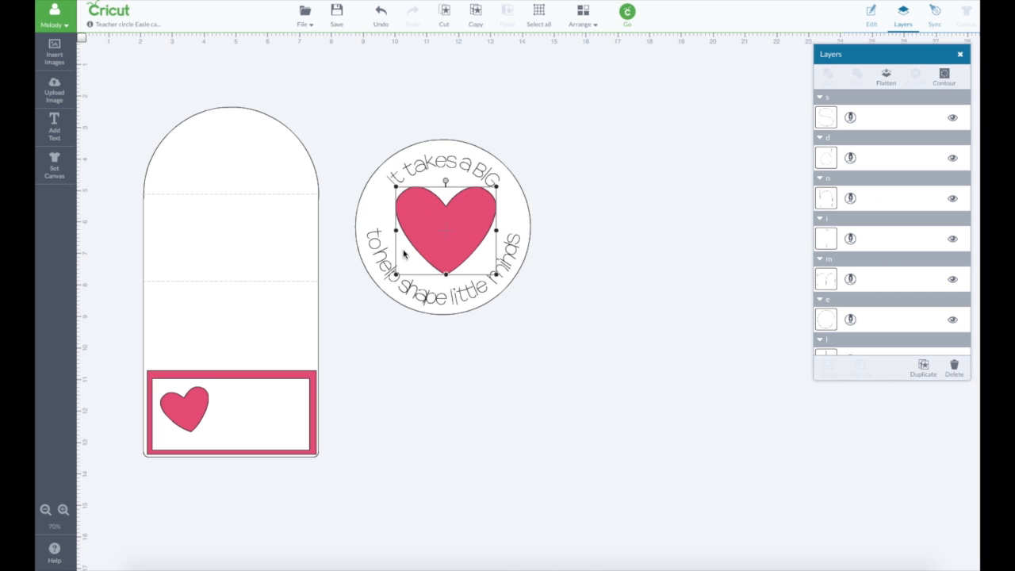
{"action": "left_click_drag", "start_coordinate": [211, 396], "coordinate": [186, 399]}
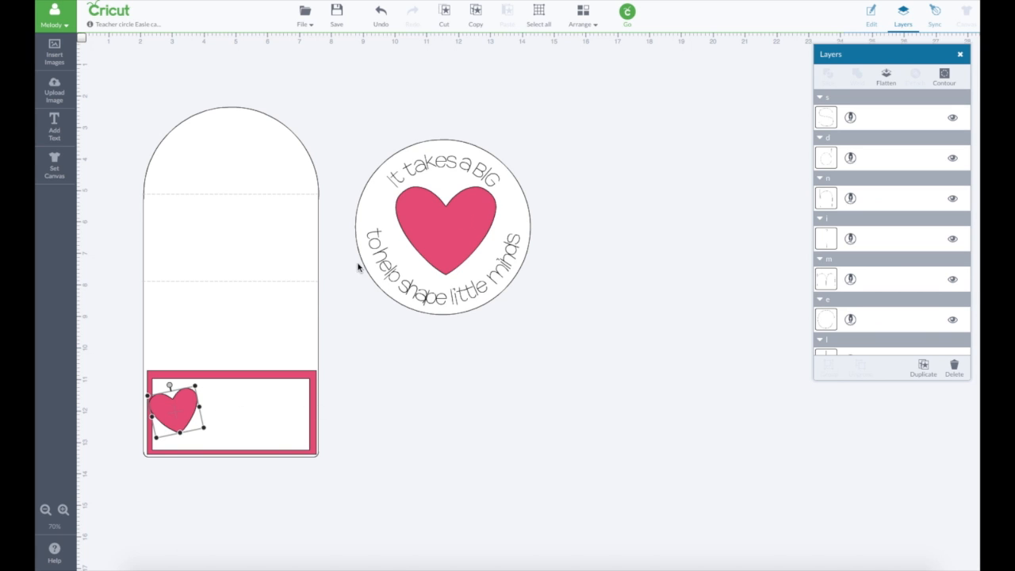
{"action": "left_click_drag", "start_coordinate": [189, 403], "coordinate": [196, 400]}
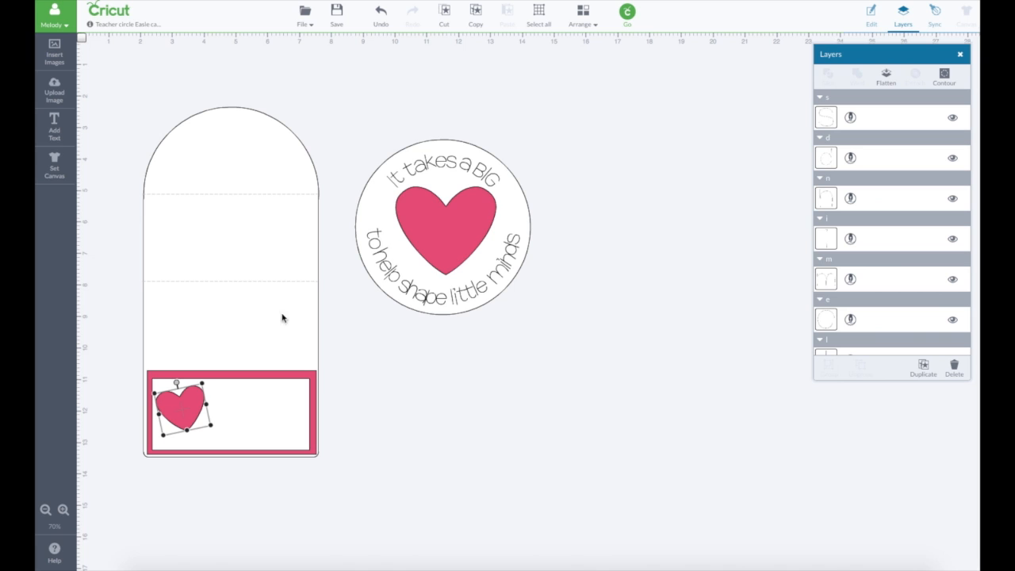
{"action": "left_click", "coordinate": [433, 212]}
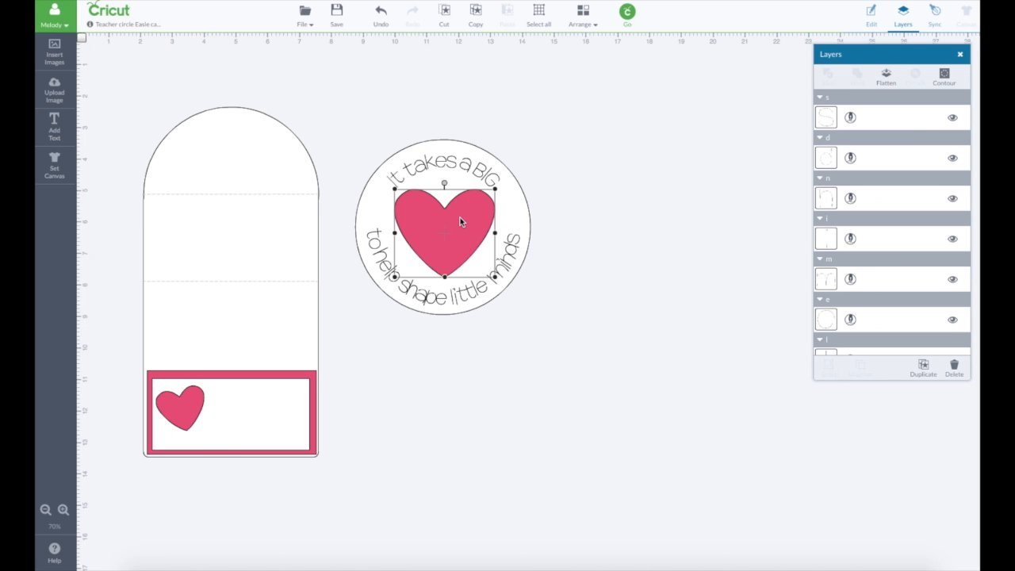
{"action": "left_click_drag", "start_coordinate": [459, 218], "coordinate": [460, 219]}
{"action": "left_click", "coordinate": [511, 201]}
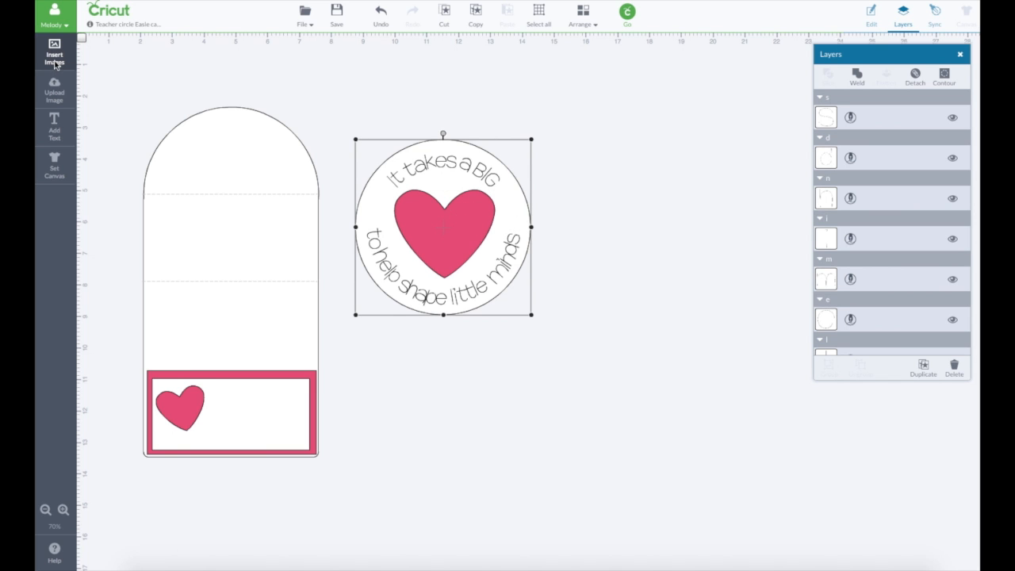
{"action": "left_click", "coordinate": [354, 140]}
Search My Image Sets in the image library for "craft"
{"action": "left_click", "coordinate": [54, 53]}
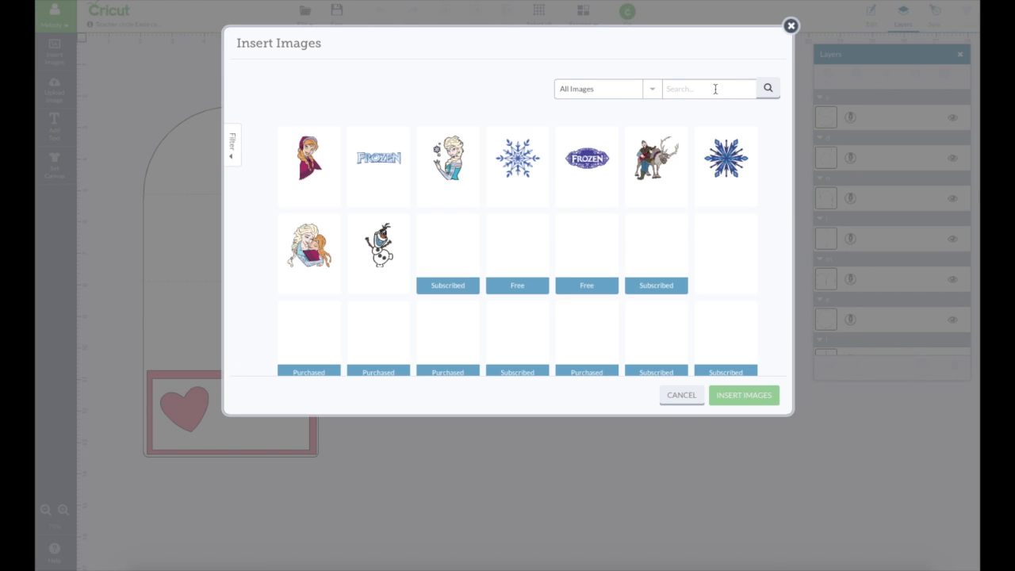
{"action": "left_click", "coordinate": [713, 89]}
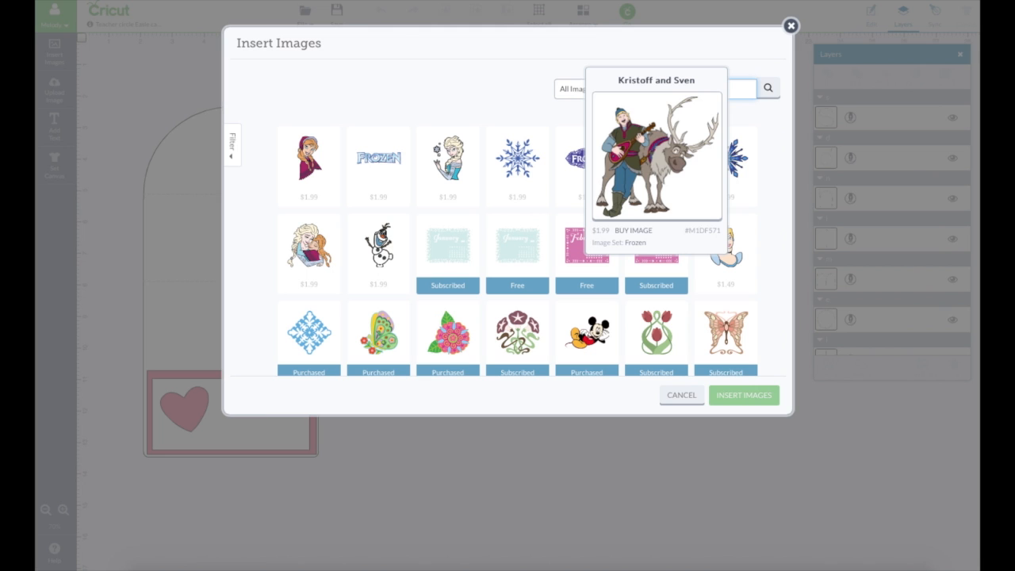
{"action": "left_click", "coordinate": [648, 89]}
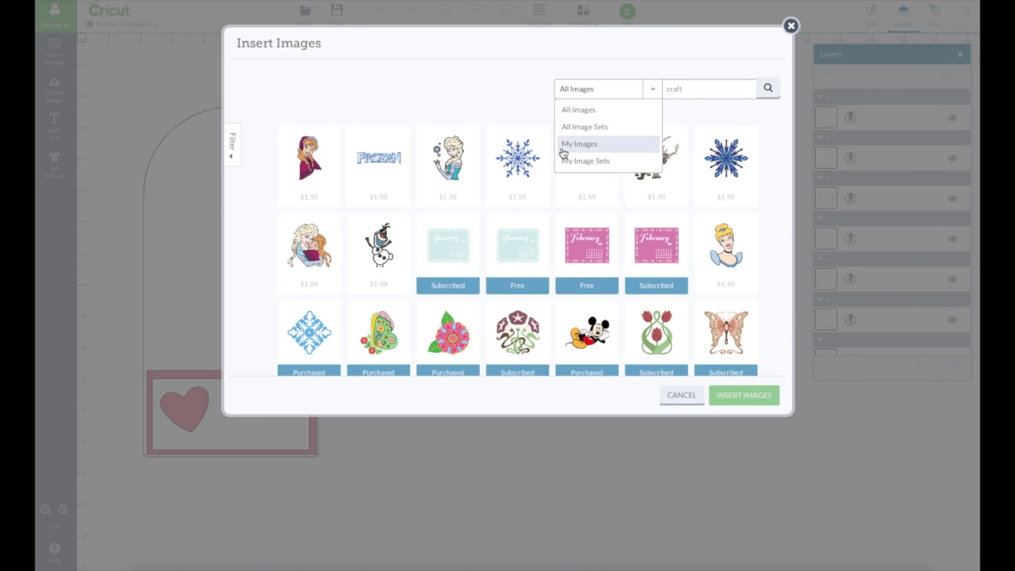
{"action": "left_click", "coordinate": [574, 161]}
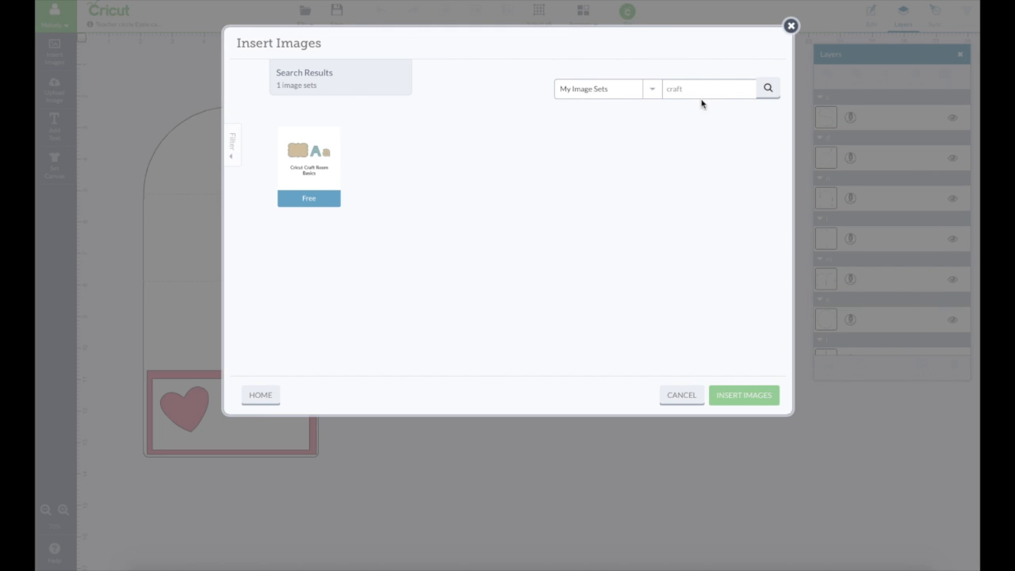
Insert the scalloped circle and the scalloped heart from the Cricut Craft Room Basics image set
{"action": "left_click", "coordinate": [319, 168]}
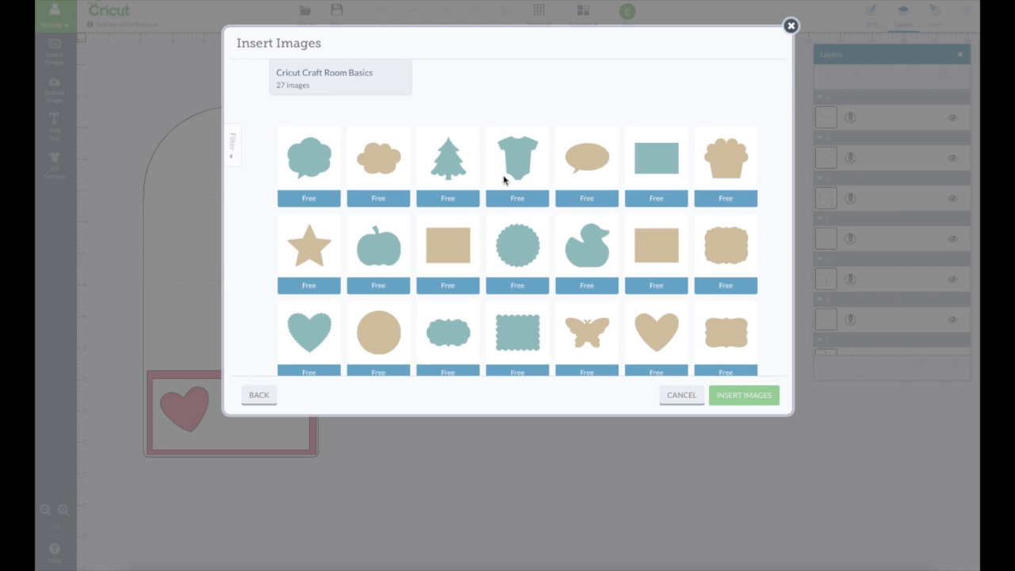
{"action": "left_click", "coordinate": [507, 240]}
{"action": "left_click", "coordinate": [313, 331]}
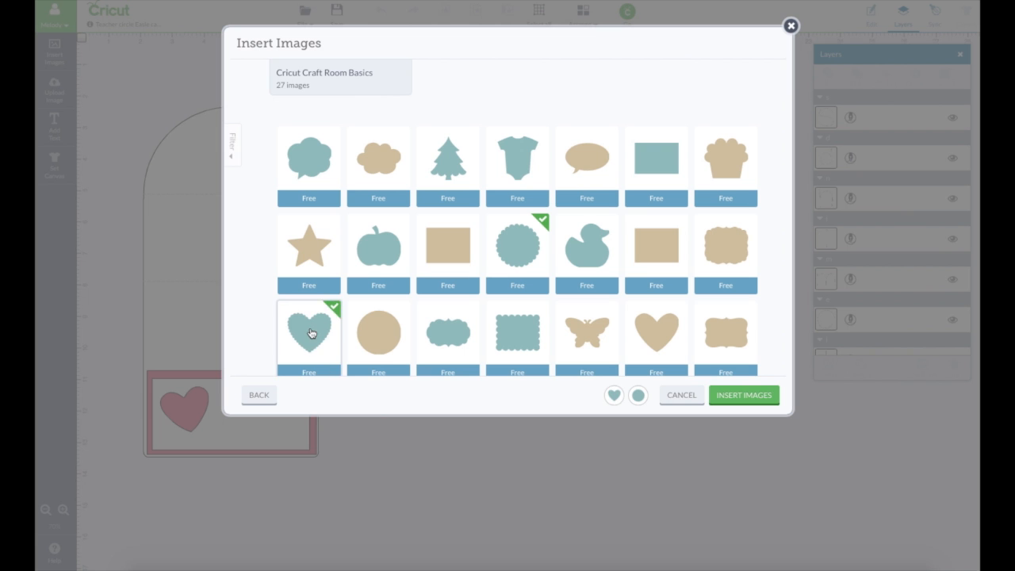
{"action": "left_click", "coordinate": [753, 403]}
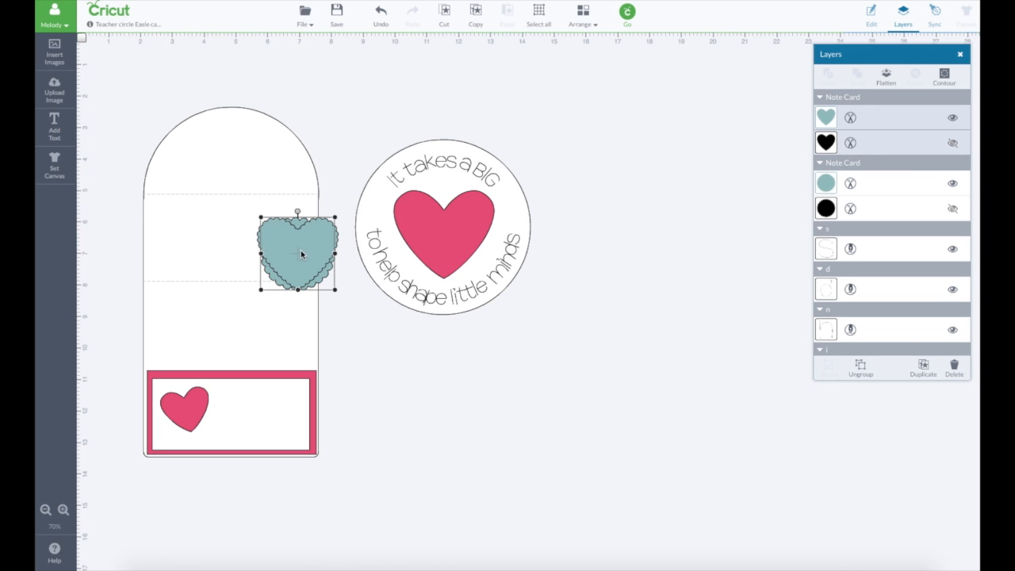
Move the scalloped heart onto empty canvas, ungroup it, reveal its hidden black layer and delete that layer
{"action": "left_click_drag", "start_coordinate": [300, 250], "coordinate": [677, 254]}
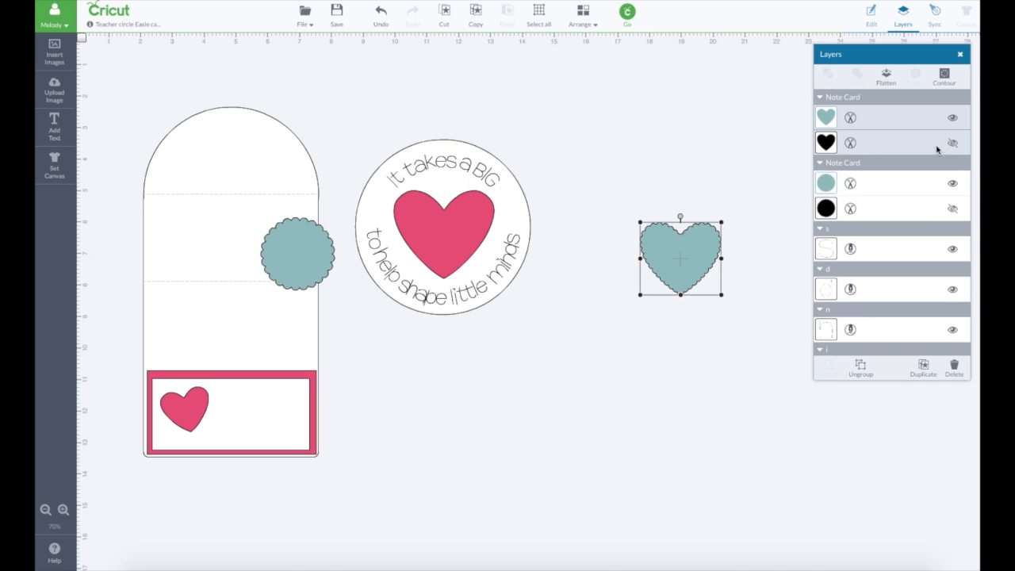
{"action": "left_click", "coordinate": [860, 368]}
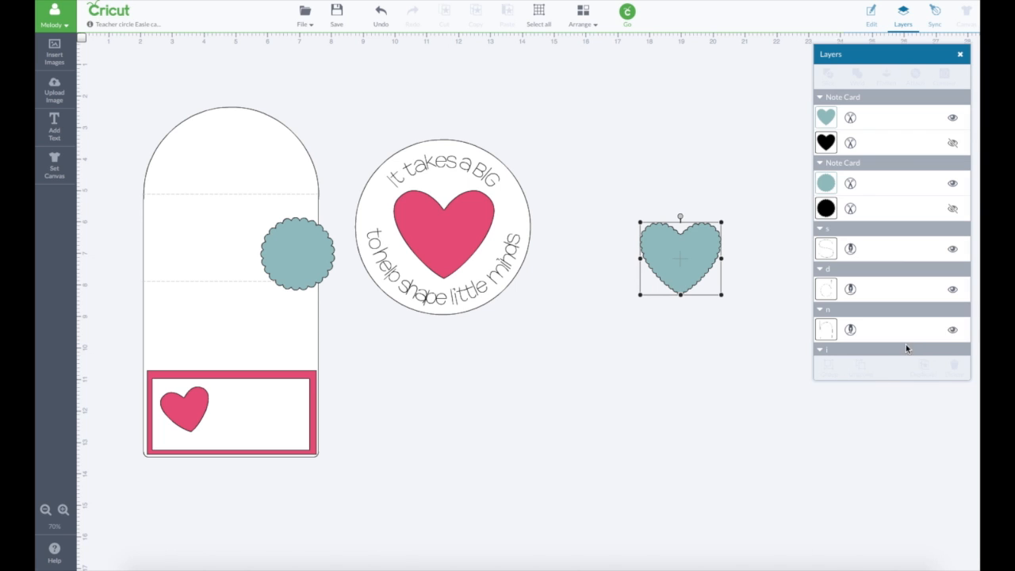
{"action": "left_click", "coordinate": [955, 143]}
{"action": "left_click_drag", "start_coordinate": [711, 237], "coordinate": [643, 275]}
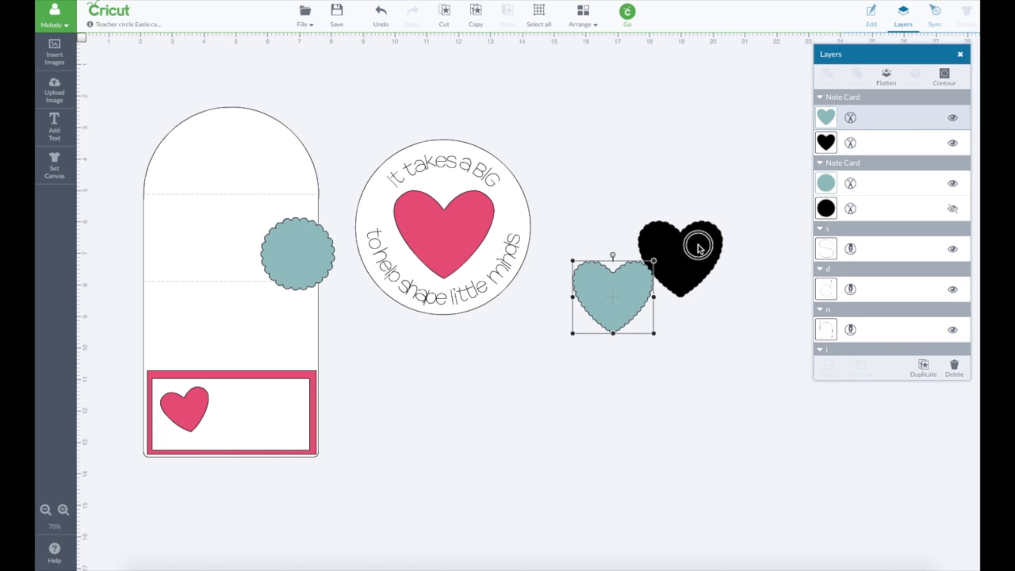
{"action": "left_click", "coordinate": [698, 248]}
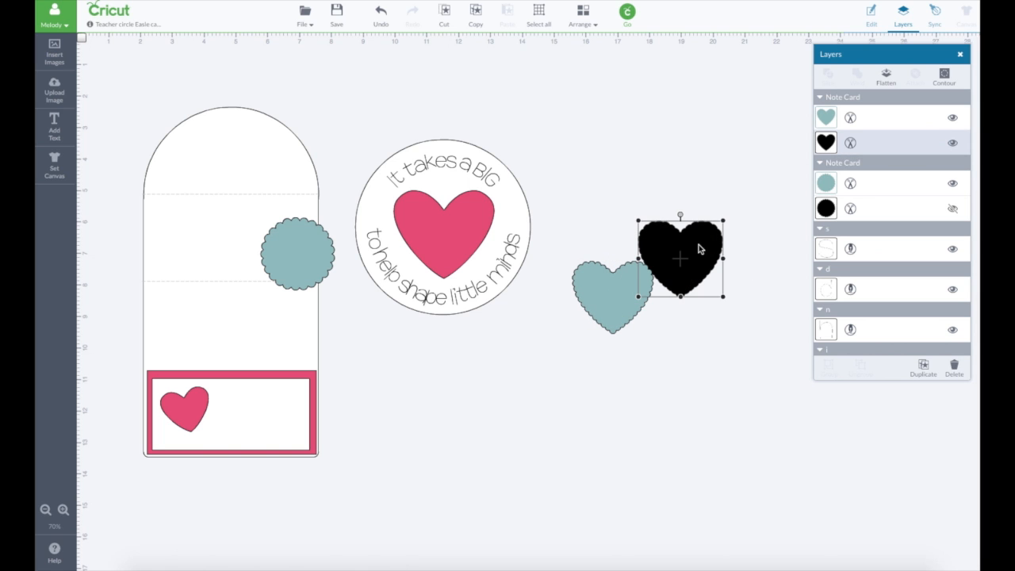
{"action": "left_click", "coordinate": [954, 367]}
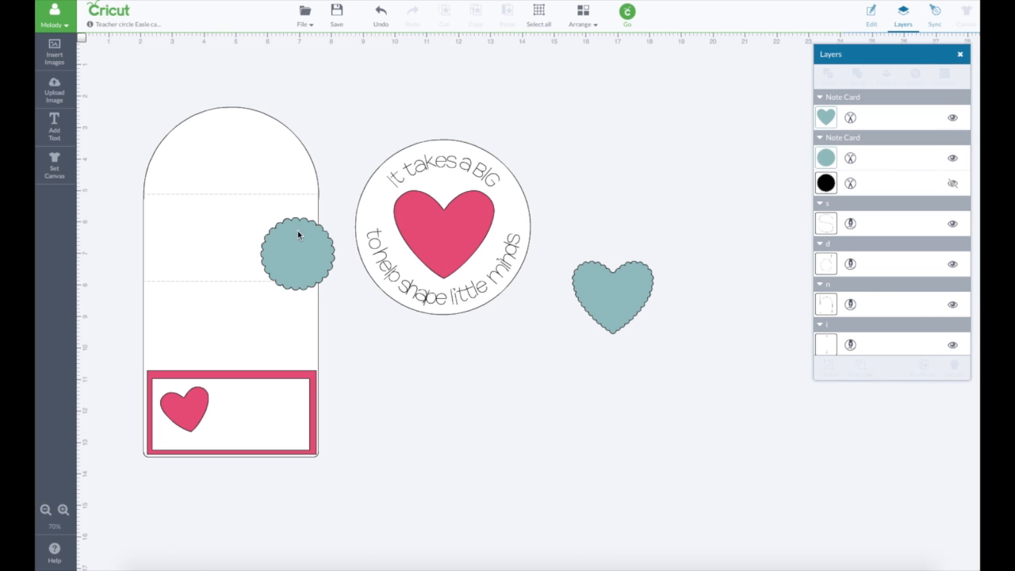
Separate the scalloped circle from its hidden black layer, delete that layer and place the teal circle above the lettered circle's upper right edge
{"action": "left_click_drag", "start_coordinate": [298, 235], "coordinate": [681, 183]}
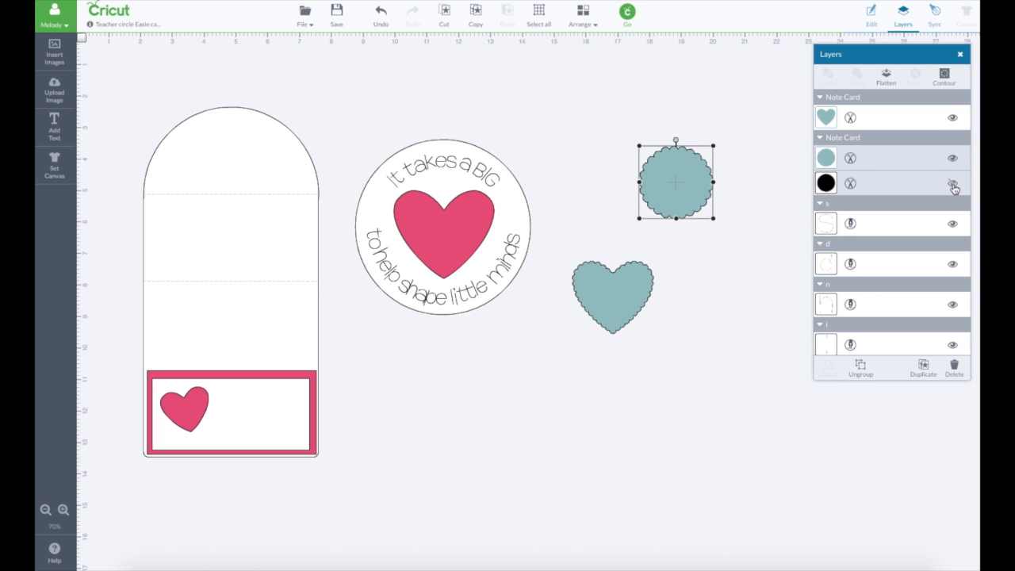
{"action": "left_click", "coordinate": [952, 183]}
{"action": "left_click", "coordinate": [859, 366]}
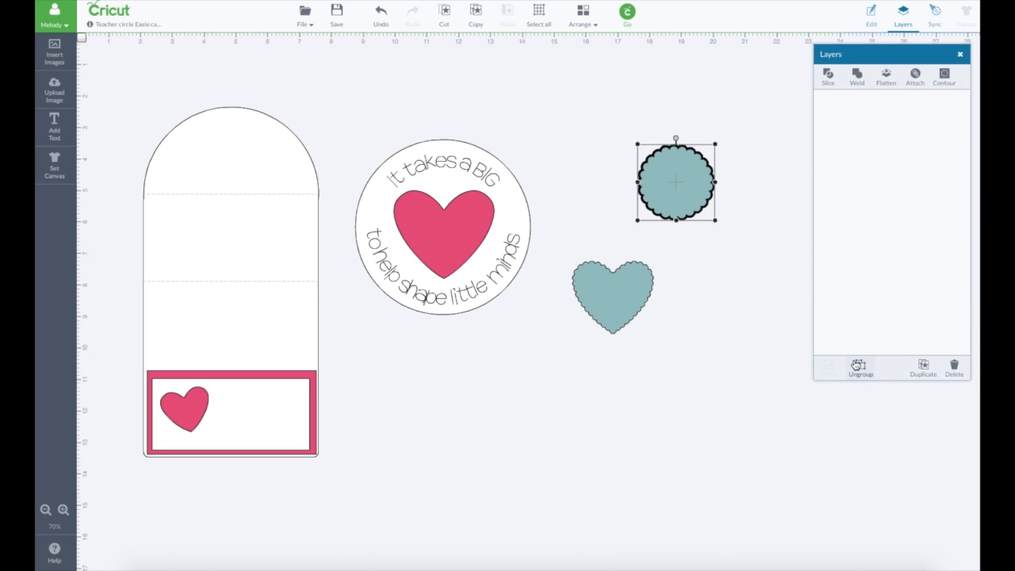
{"action": "left_click", "coordinate": [872, 143]}
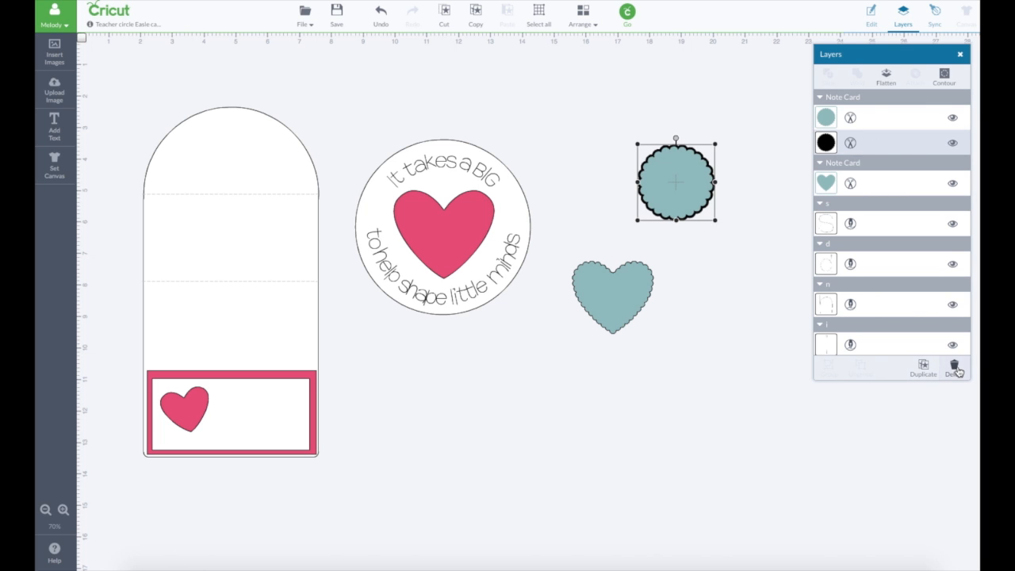
{"action": "key", "text": "Delete"}
{"action": "left_click_drag", "start_coordinate": [675, 180], "coordinate": [559, 119]}
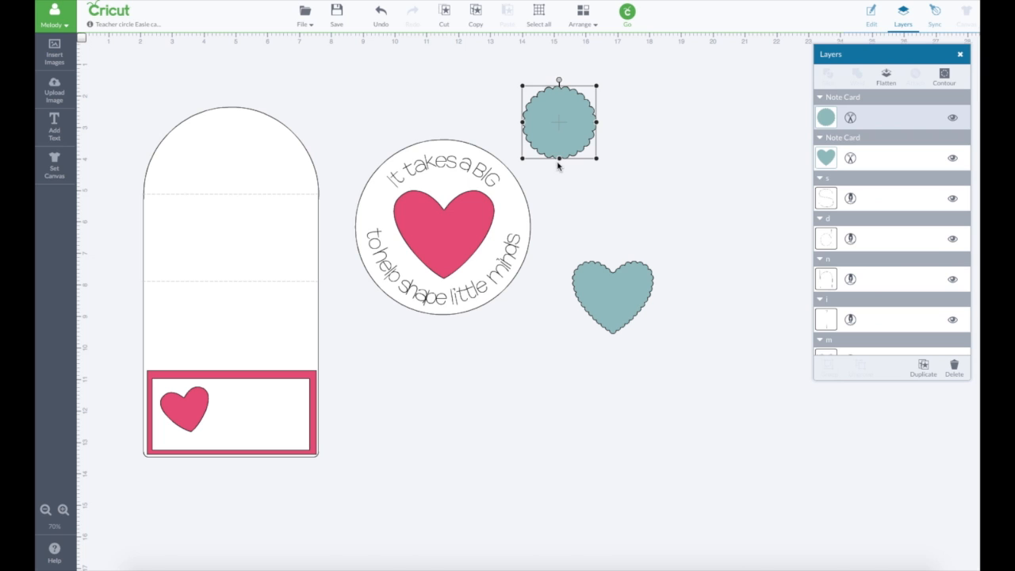
{"action": "left_click", "coordinate": [517, 205]}
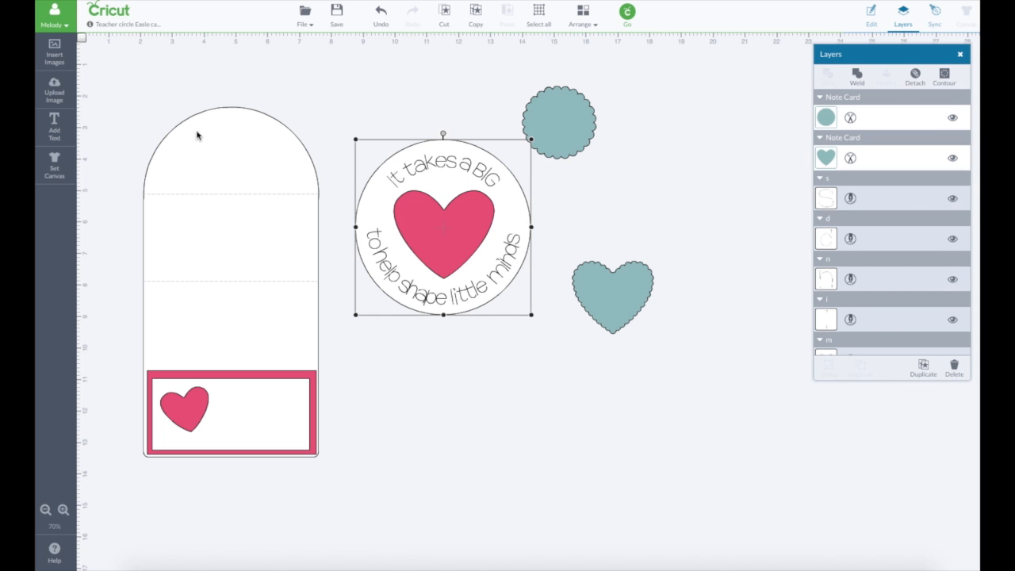
{"action": "left_click", "coordinate": [308, 182]}
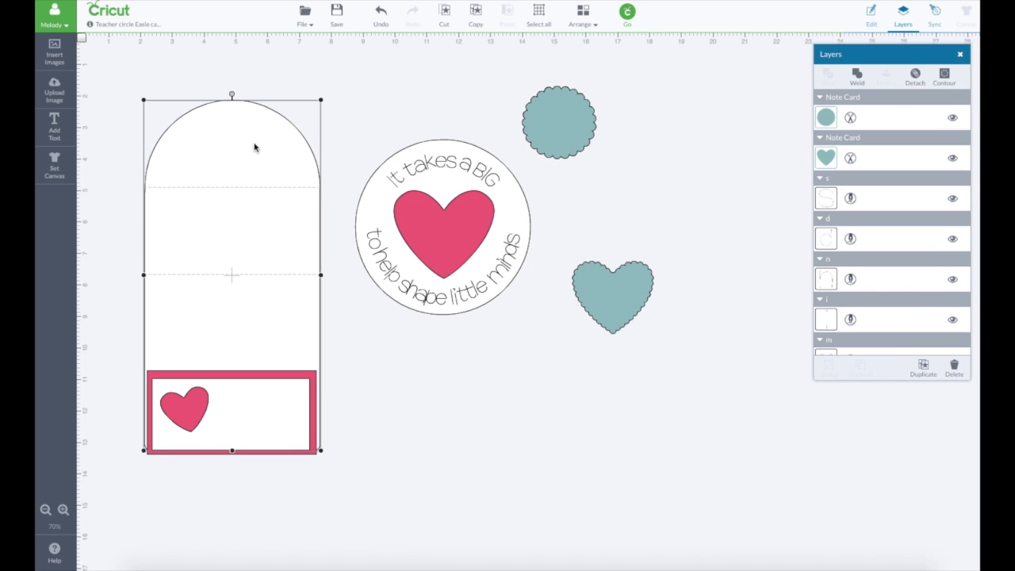
{"action": "left_click_drag", "start_coordinate": [254, 147], "coordinate": [250, 155]}
{"action": "left_click", "coordinate": [365, 106]}
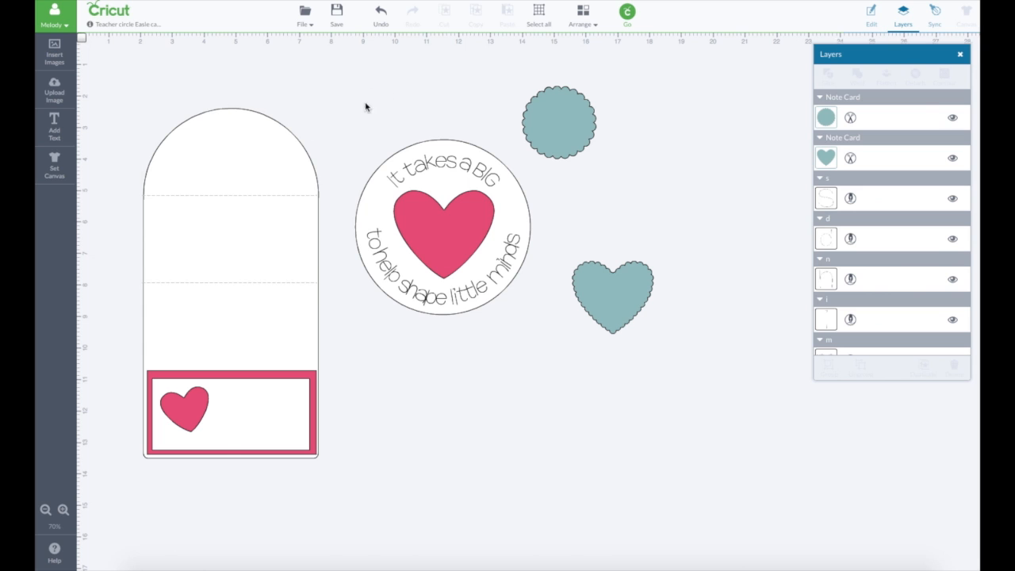
Turn on the canvas grid lines
{"action": "left_click", "coordinate": [80, 42]}
{"action": "scroll", "coordinate": [430, 105], "scroll_direction": "down", "scroll_amount": 1}
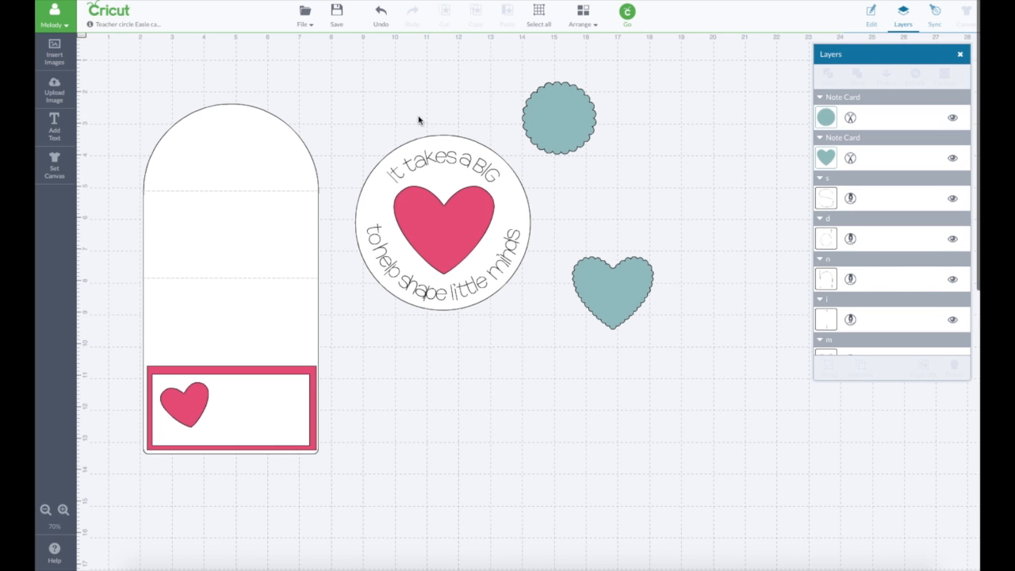
{"action": "left_click", "coordinate": [63, 510]}
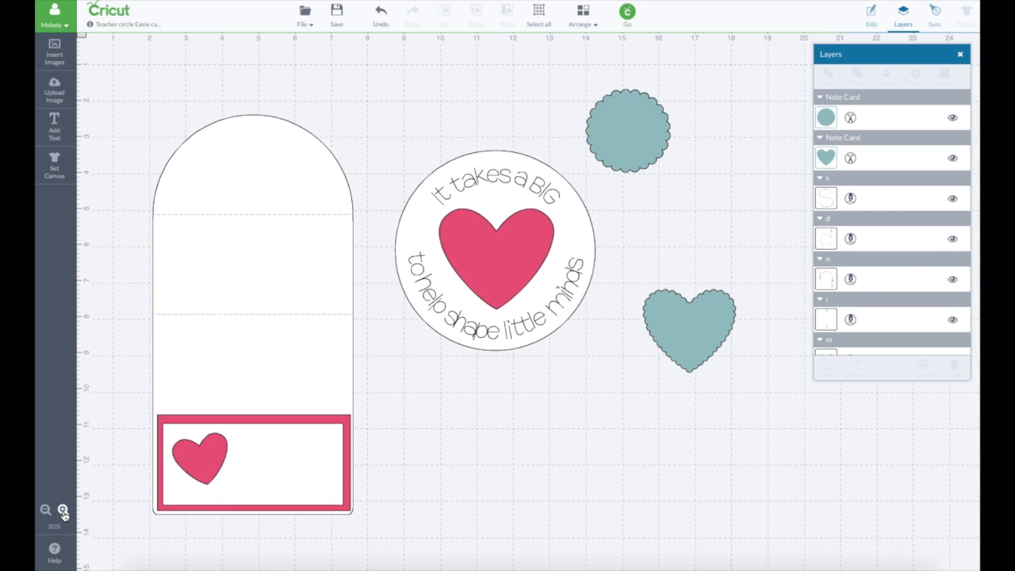
{"action": "left_click", "coordinate": [63, 510]}
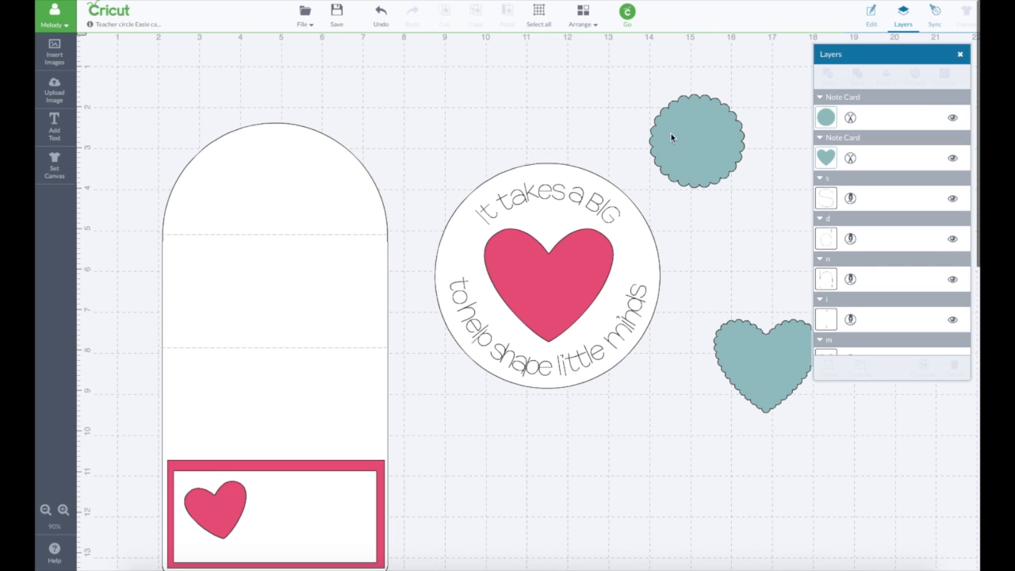
Move the scalloped circle clear of the lettered circle, and duplicate the lettered circle with the copy offset up and left of the original
{"action": "left_click_drag", "start_coordinate": [670, 137], "coordinate": [645, 114]}
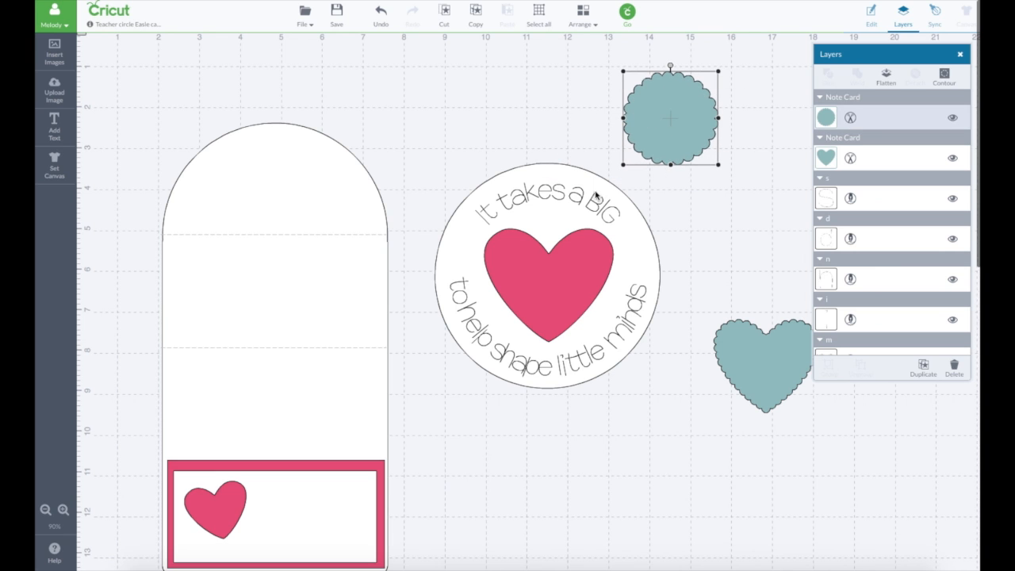
{"action": "left_click", "coordinate": [640, 238]}
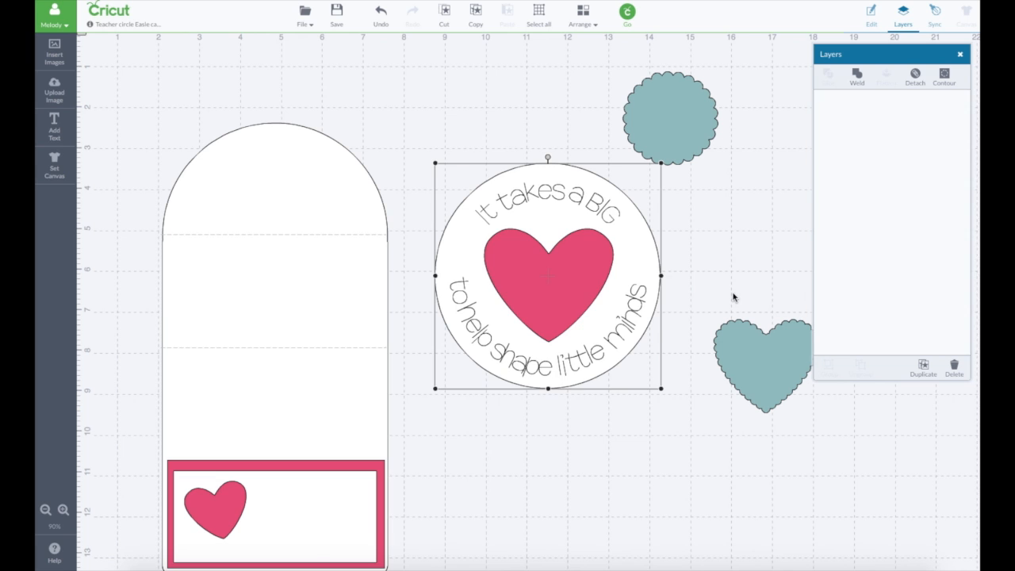
{"action": "left_click_drag", "start_coordinate": [617, 250], "coordinate": [624, 280]}
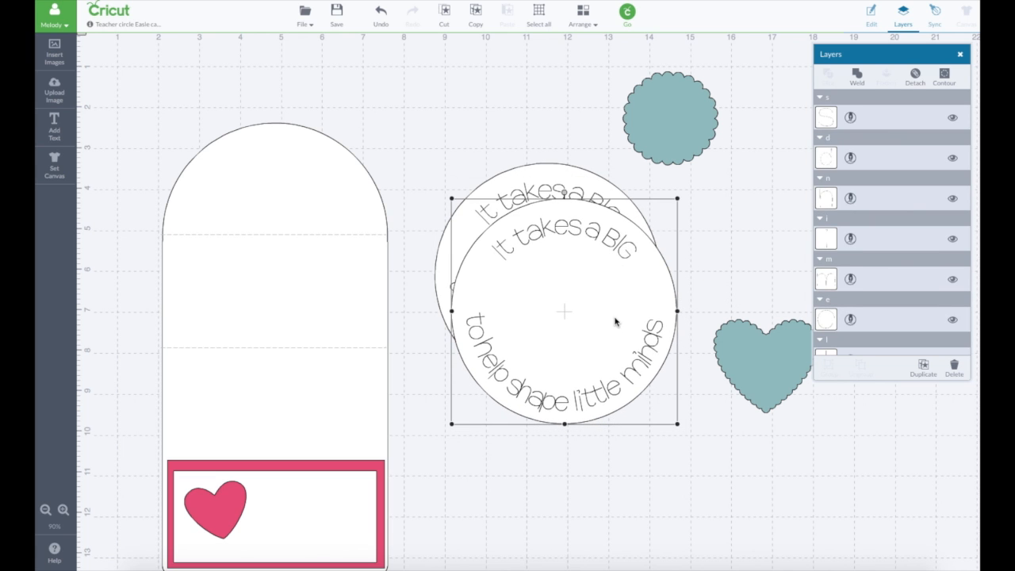
{"action": "left_click_drag", "start_coordinate": [616, 288], "coordinate": [580, 211]}
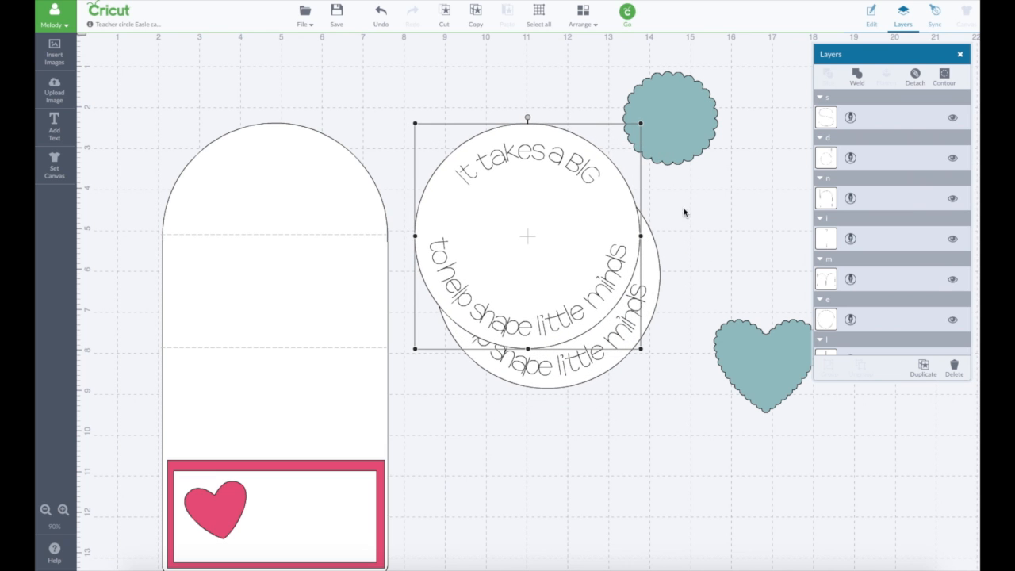
Detach the copied circle from its lettering and duplicate the blank circle
{"action": "left_click", "coordinate": [917, 79]}
{"action": "mouse_move", "coordinate": [604, 210]}
{"action": "left_mouse_down"}
{"action": "mouse_move", "coordinate": [593, 183]}
{"action": "mouse_move", "coordinate": [600, 219]}
{"action": "mouse_move", "coordinate": [608, 209]}
{"action": "left_mouse_up"}
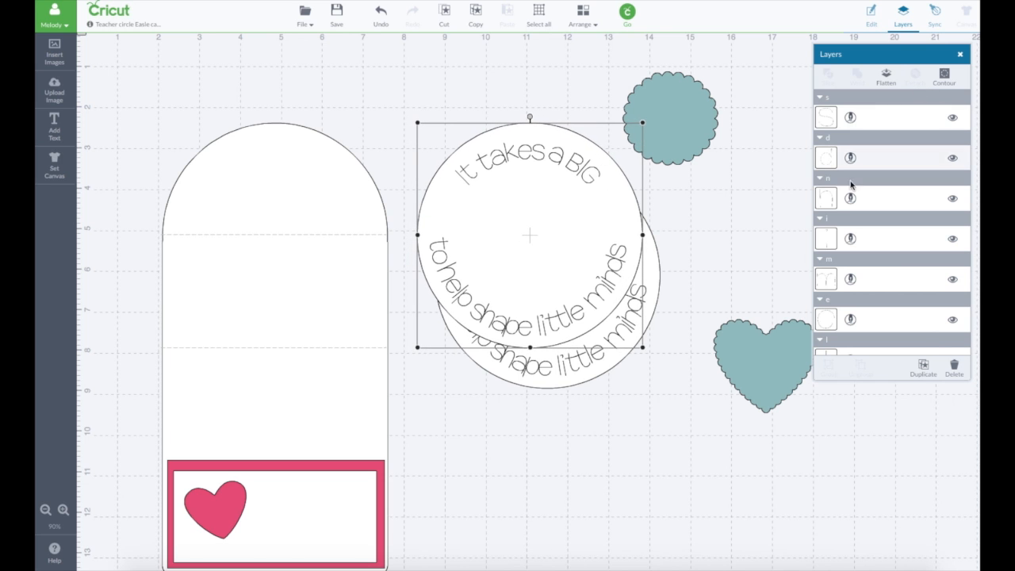
{"action": "left_click", "coordinate": [924, 369]}
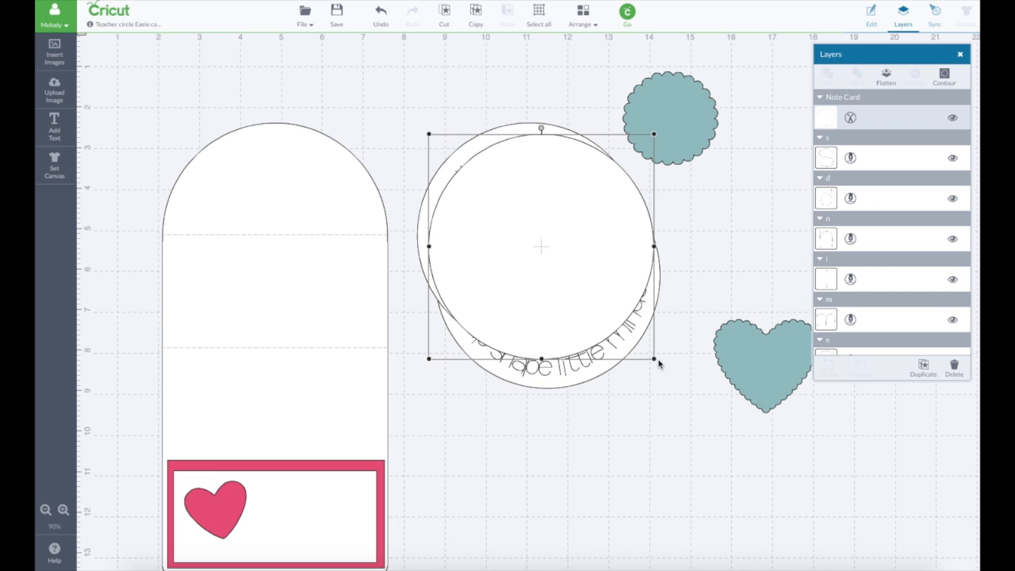
Shrink the duplicated blank circle to about 3.7 inches across and center it inside the curved lettering
{"action": "left_click_drag", "start_coordinate": [654, 358], "coordinate": [593, 298]}
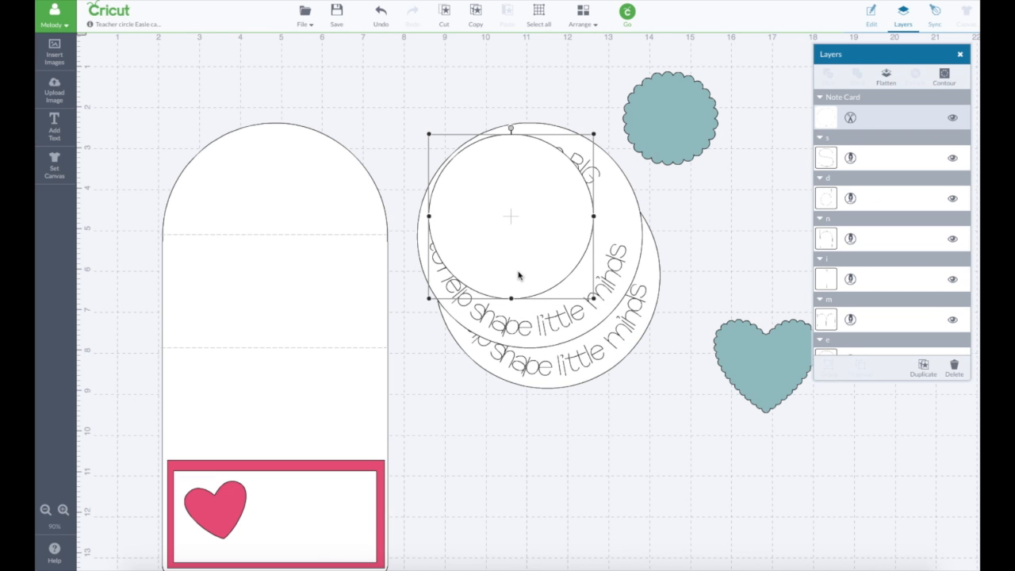
{"action": "left_click_drag", "start_coordinate": [516, 217], "coordinate": [535, 240]}
{"action": "left_click_drag", "start_coordinate": [604, 324], "coordinate": [599, 308]}
{"action": "left_click_drag", "start_coordinate": [523, 229], "coordinate": [526, 233]}
{"action": "left_click", "coordinate": [482, 82]}
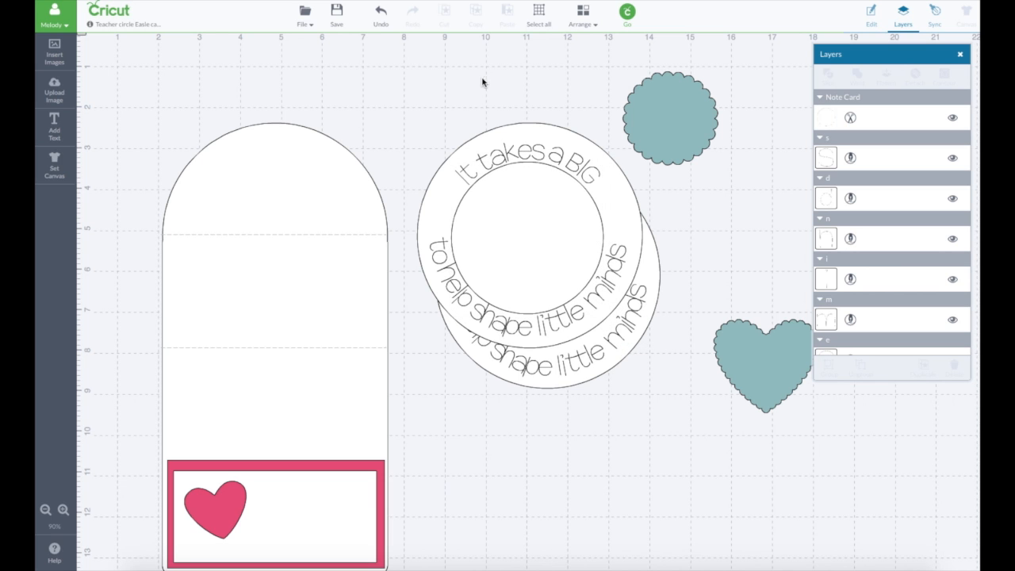
Delete the small blank circle inside the ring of detached letters
{"action": "left_click", "coordinate": [484, 158]}
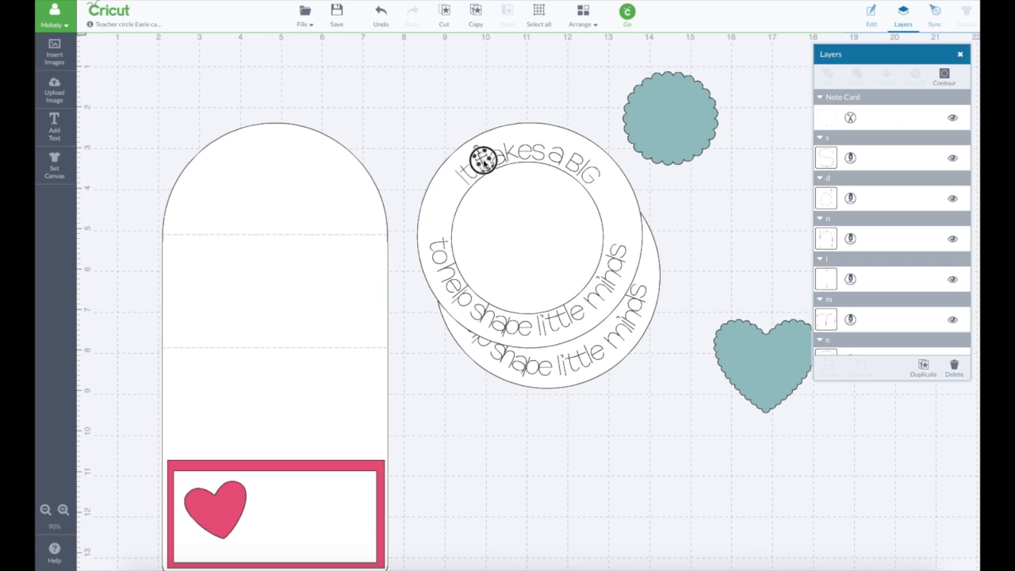
{"action": "mouse_move", "coordinate": [481, 161]}
{"action": "left_mouse_down"}
{"action": "mouse_move", "coordinate": [475, 143]}
{"action": "mouse_move", "coordinate": [483, 162]}
{"action": "mouse_move", "coordinate": [478, 151]}
{"action": "left_mouse_up"}
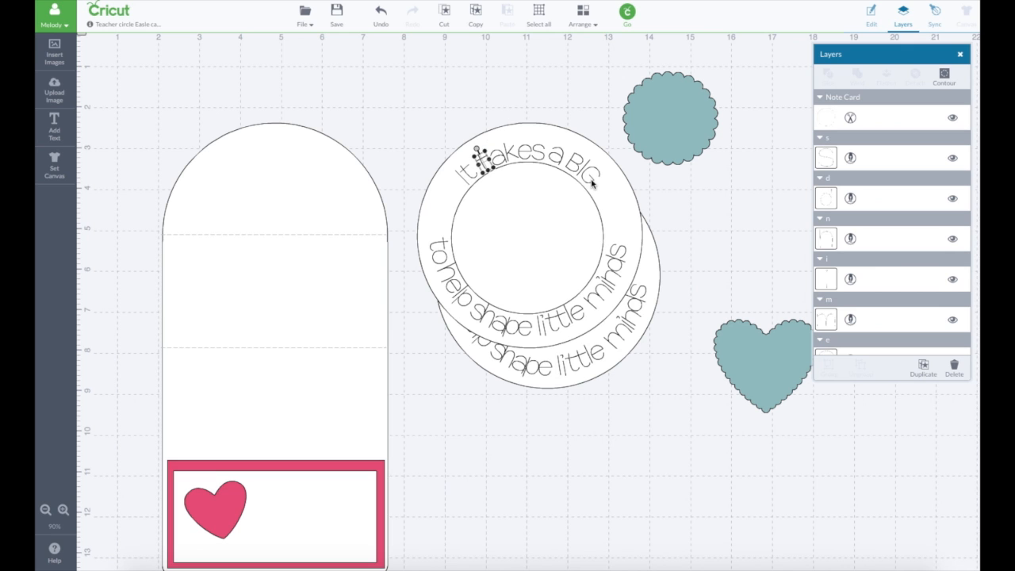
{"action": "left_click", "coordinate": [555, 223]}
{"action": "left_click_drag", "start_coordinate": [558, 223], "coordinate": [559, 224]}
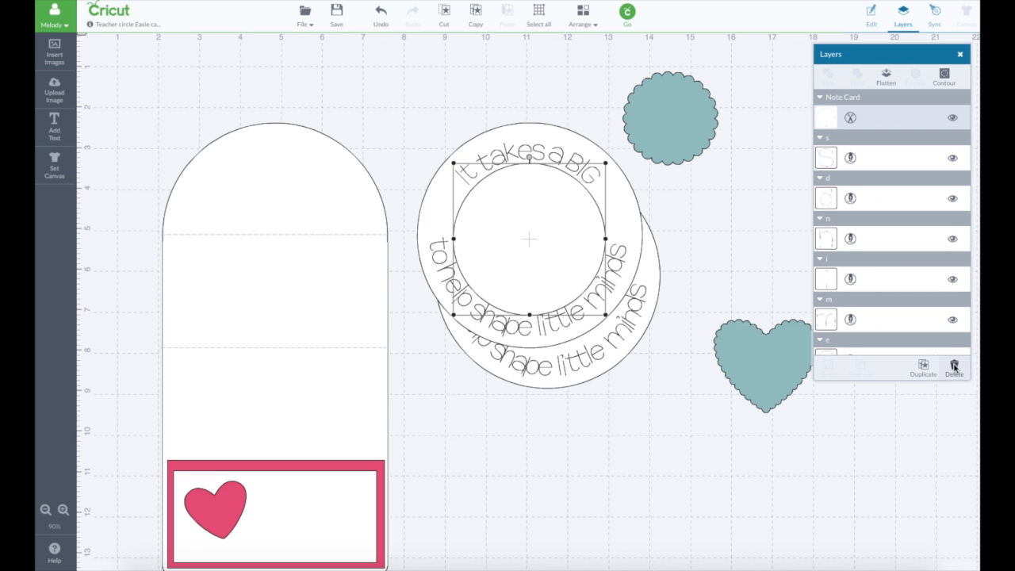
{"action": "left_click", "coordinate": [699, 198]}
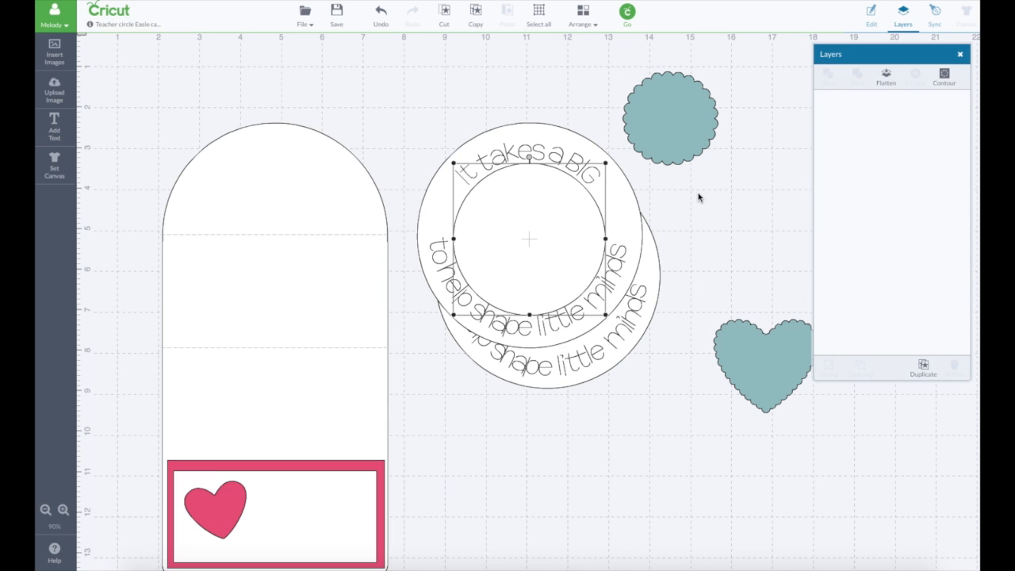
Delete the loose detached letters after moving the other pieces clear, and place the blank circle directly over the attached lettered circle
{"action": "left_click_drag", "start_coordinate": [618, 189], "coordinate": [283, 165]}
{"action": "left_click_drag", "start_coordinate": [475, 224], "coordinate": [789, 199]}
{"action": "left_click_drag", "start_coordinate": [495, 268], "coordinate": [766, 230]}
{"action": "left_click_drag", "start_coordinate": [407, 117], "coordinate": [643, 386]}
{"action": "left_click", "coordinate": [955, 366]}
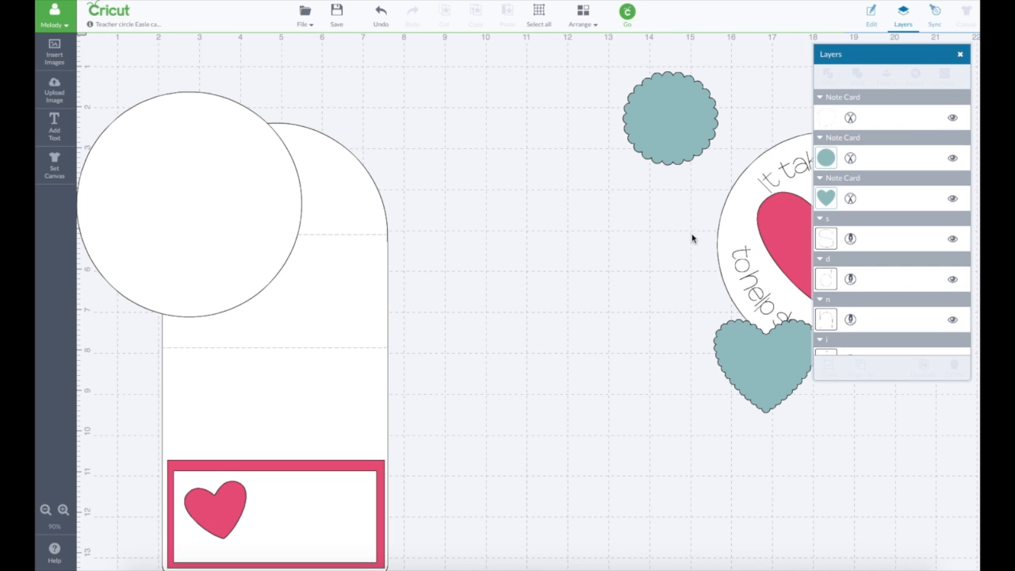
{"action": "left_click_drag", "start_coordinate": [730, 211], "coordinate": [466, 222]}
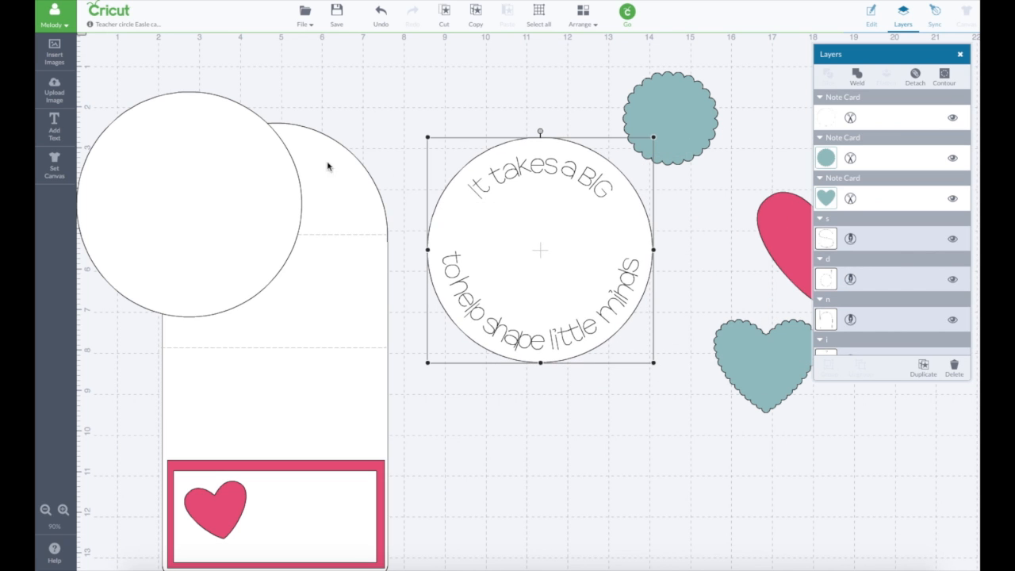
{"action": "left_click_drag", "start_coordinate": [328, 165], "coordinate": [590, 212]}
Compare the scalloped circle's size with the blank circle's, and set the scalloped circle's width to 5.5 in
{"action": "left_click", "coordinate": [685, 111]}
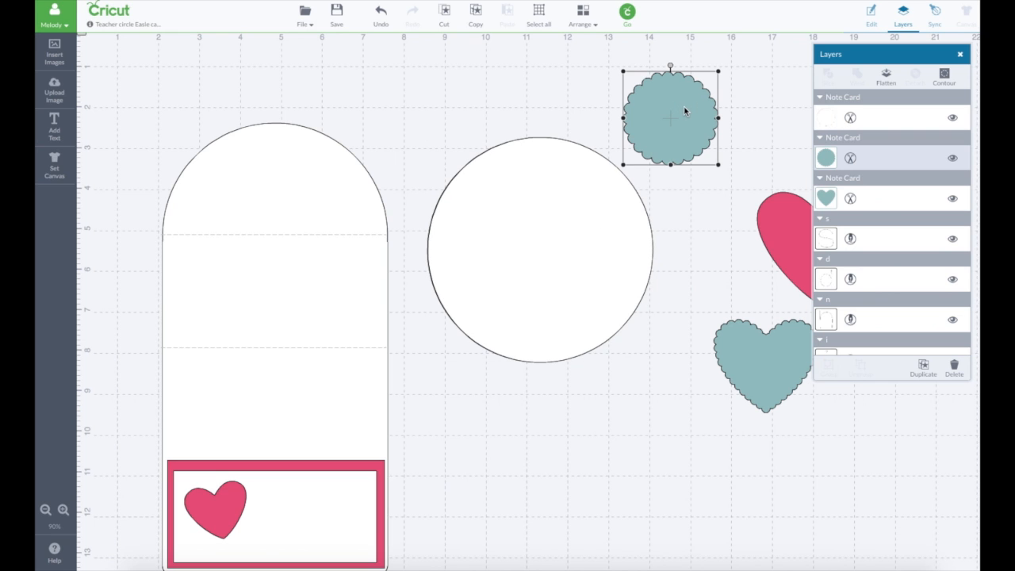
{"action": "left_click", "coordinate": [623, 165]}
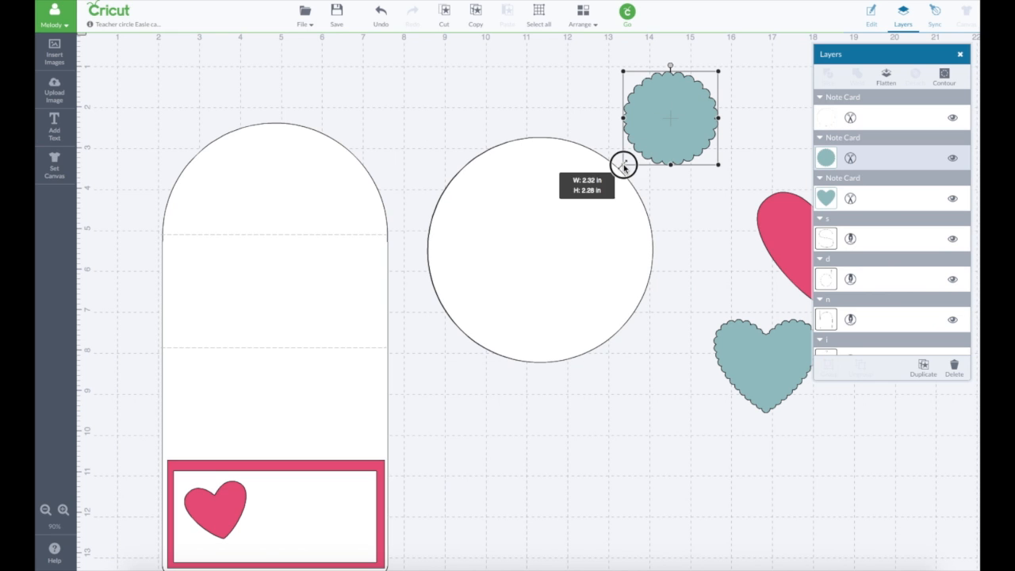
{"action": "left_click", "coordinate": [568, 238]}
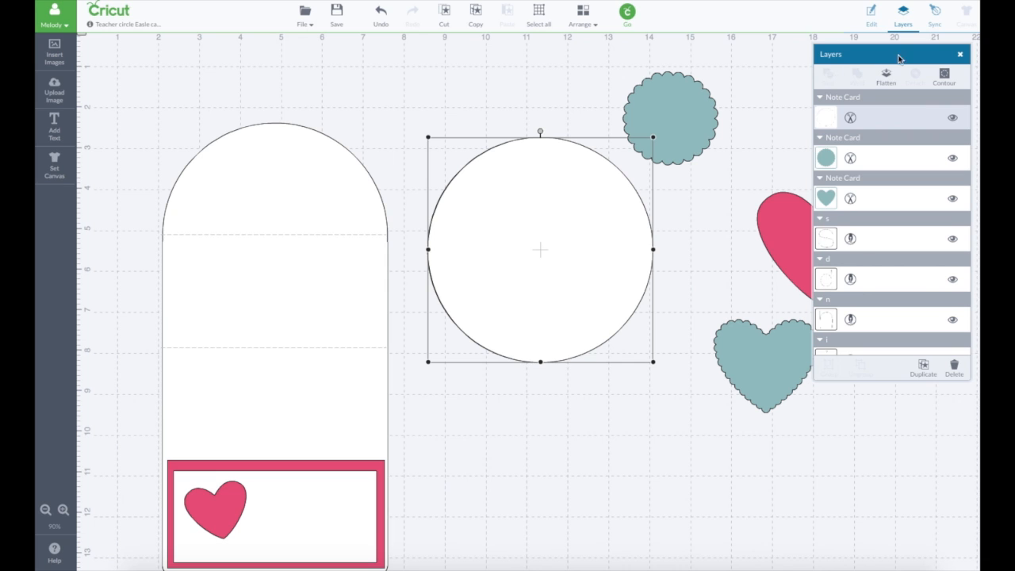
{"action": "left_click", "coordinate": [871, 14]}
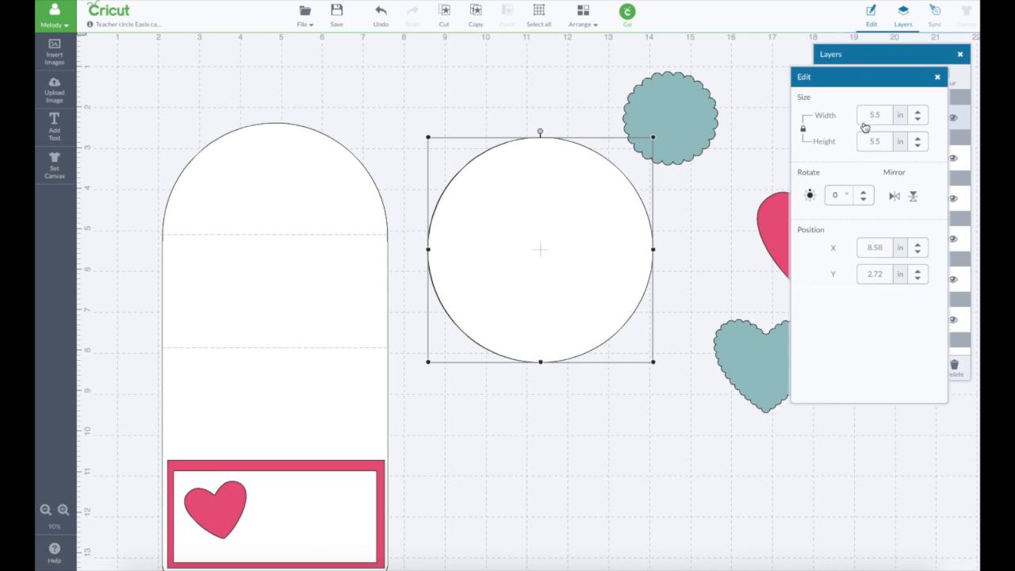
{"action": "left_click", "coordinate": [689, 118]}
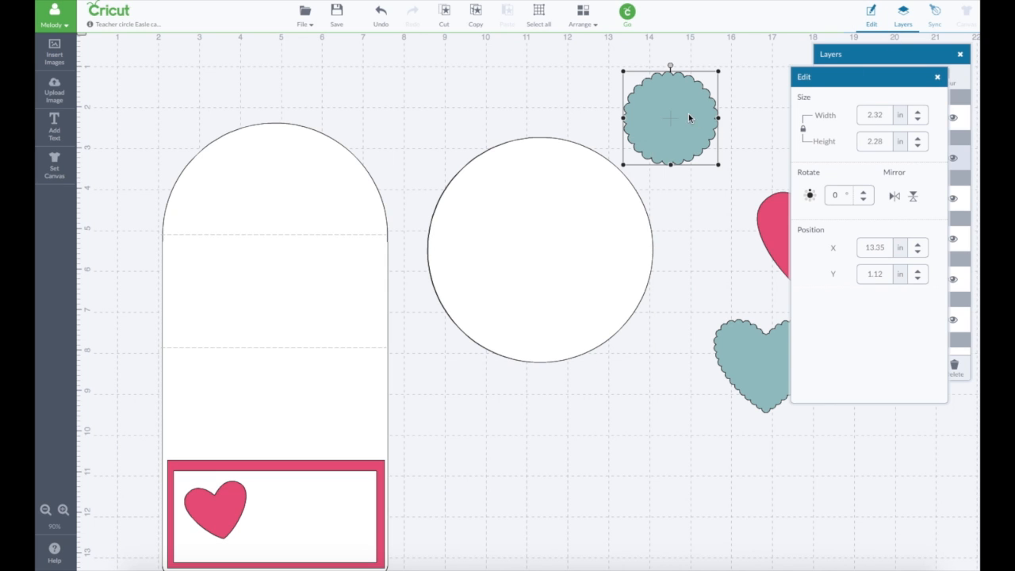
{"action": "left_click_drag", "start_coordinate": [859, 115], "coordinate": [899, 115]}
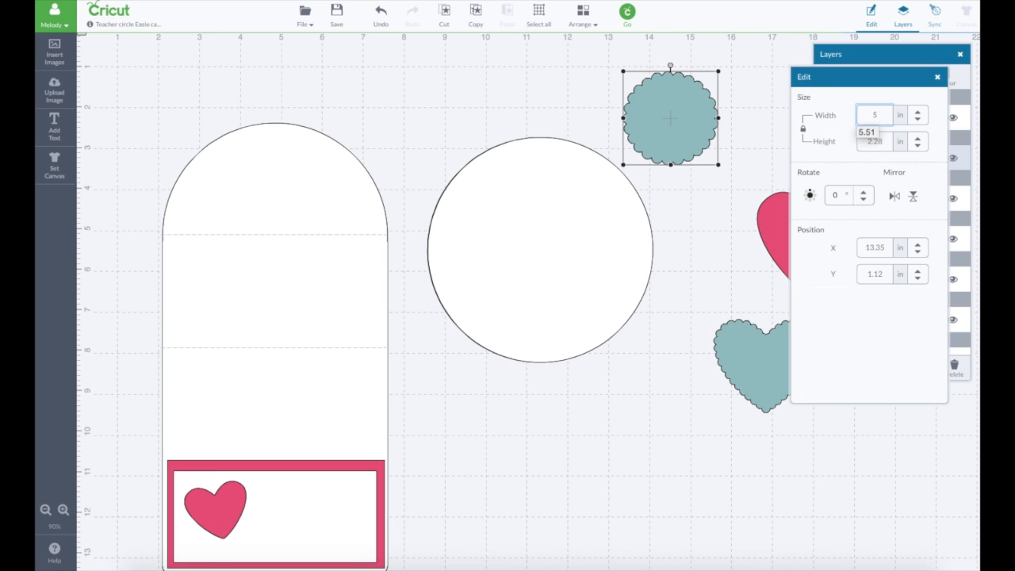
{"action": "key", "text": "Return"}
{"action": "key", "text": "Return"}
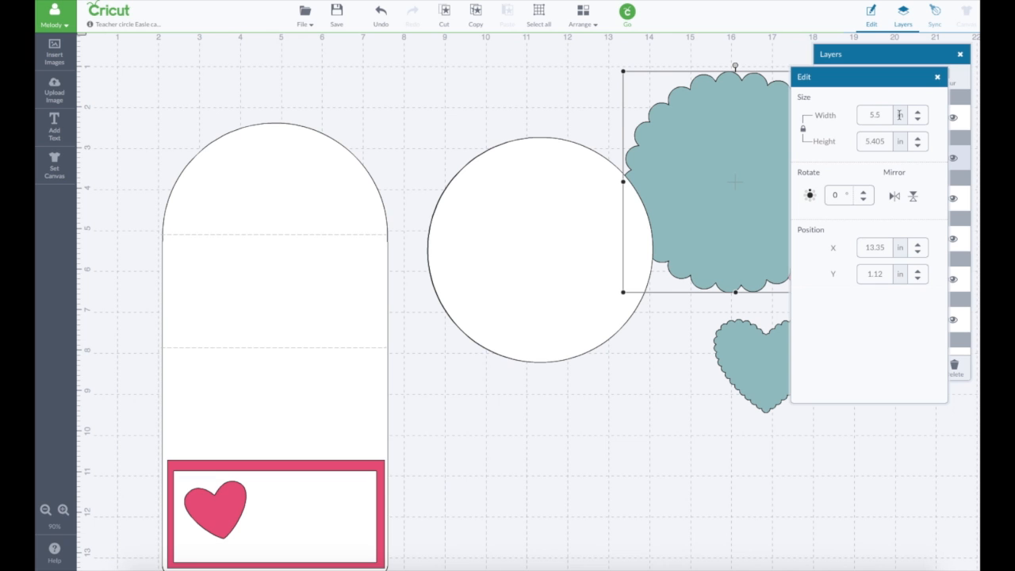
Place the scalloped circle over the blank circle, bring it to the front, and align their outlines
{"action": "left_click_drag", "start_coordinate": [758, 142], "coordinate": [599, 198]}
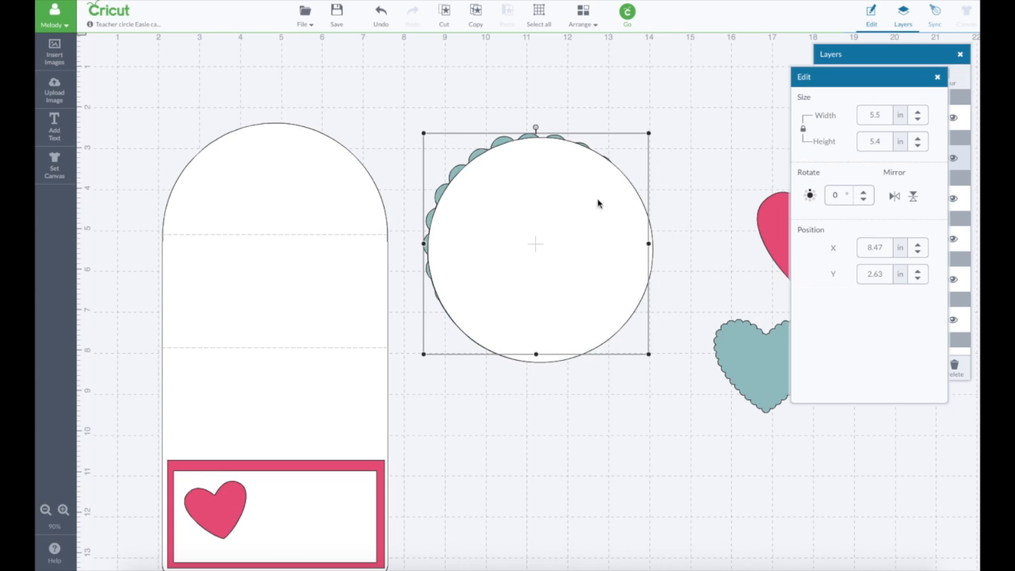
{"action": "left_click", "coordinate": [598, 20]}
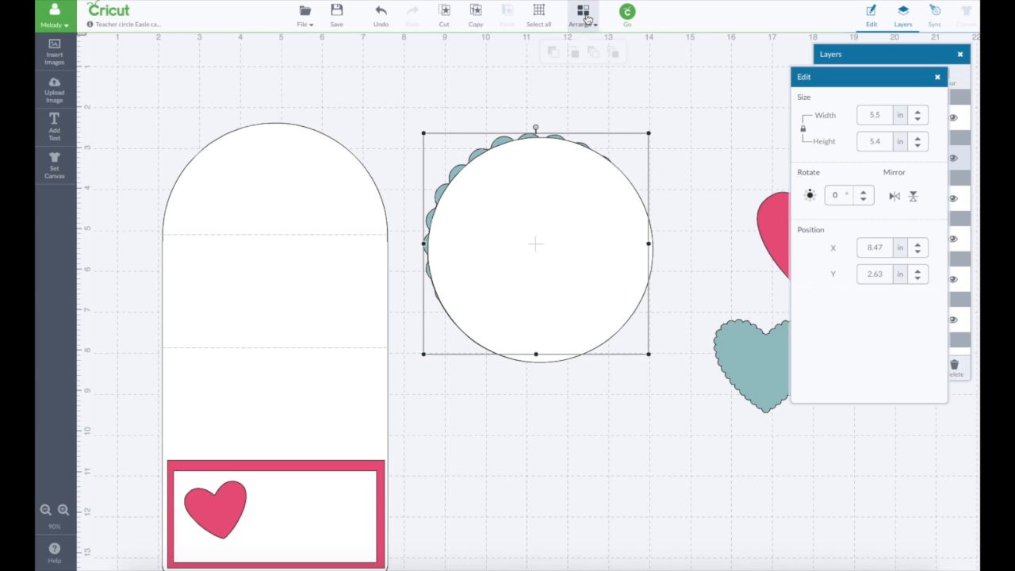
{"action": "left_click", "coordinate": [616, 51]}
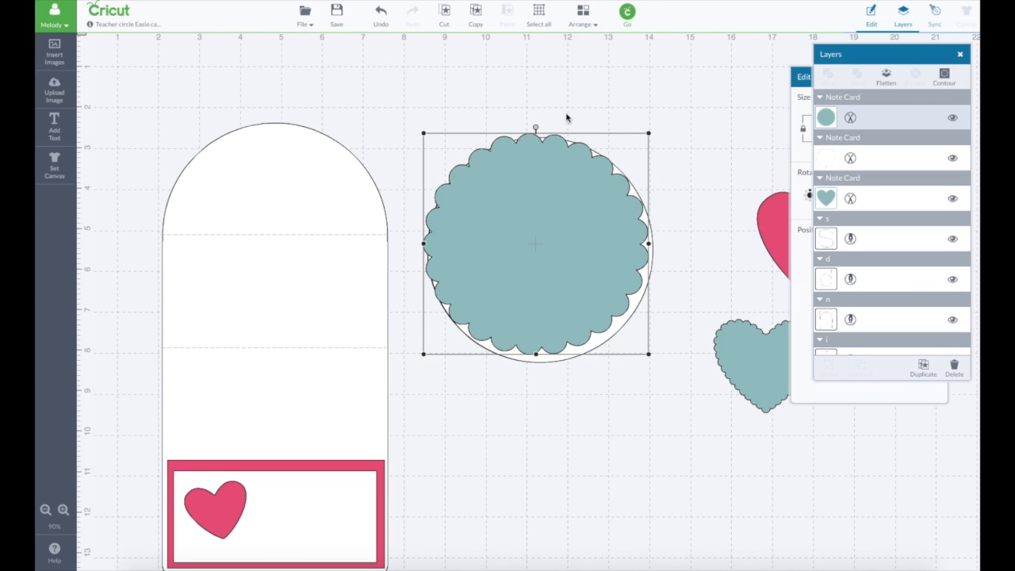
{"action": "left_click_drag", "start_coordinate": [561, 212], "coordinate": [566, 224]}
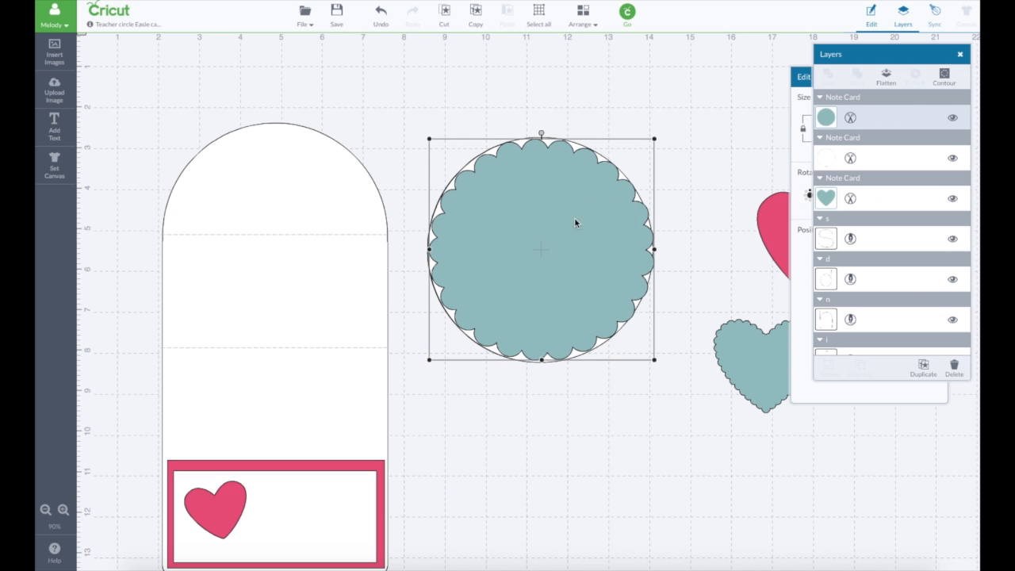
Unlock the scalloped circle's proportions, set its height to 5.5 in, and realign it over the blank circle
{"action": "left_click", "coordinate": [797, 111]}
{"action": "left_click_drag", "start_coordinate": [847, 75], "coordinate": [773, 75]}
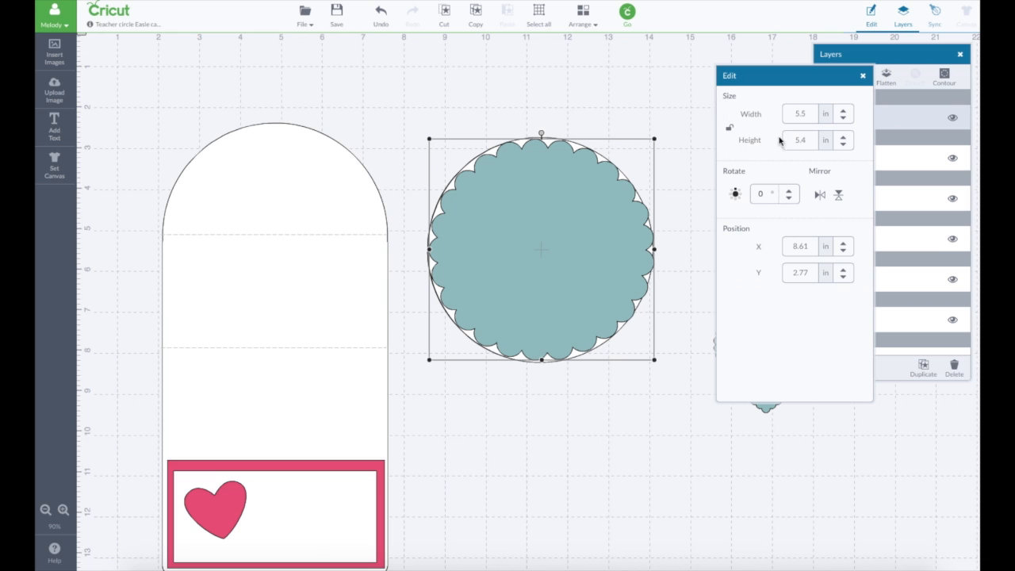
{"action": "left_click", "coordinate": [802, 140]}
{"action": "type", "text": "5.5"}
{"action": "key", "text": "Return"}
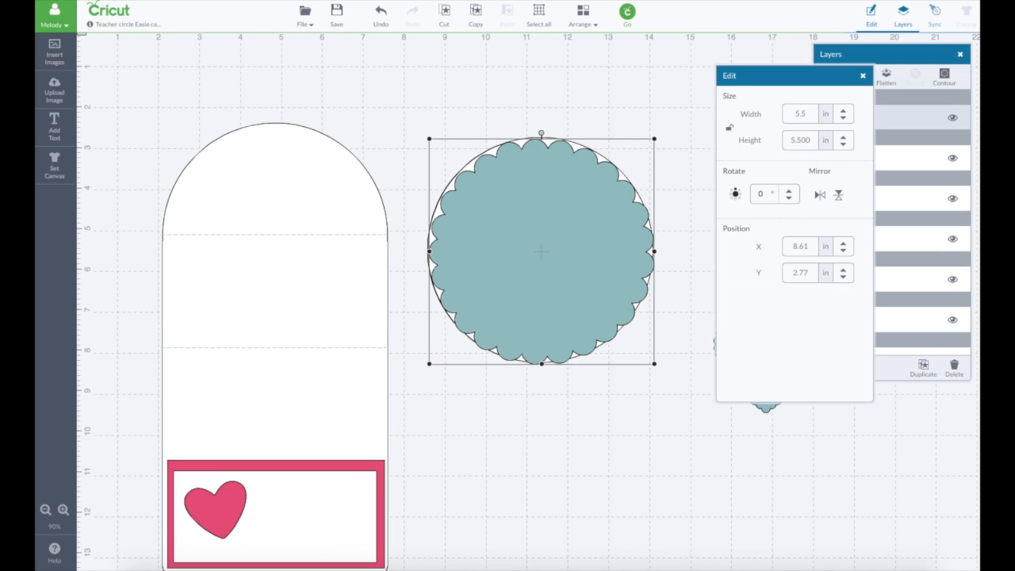
{"action": "left_click_drag", "start_coordinate": [576, 189], "coordinate": [577, 189]}
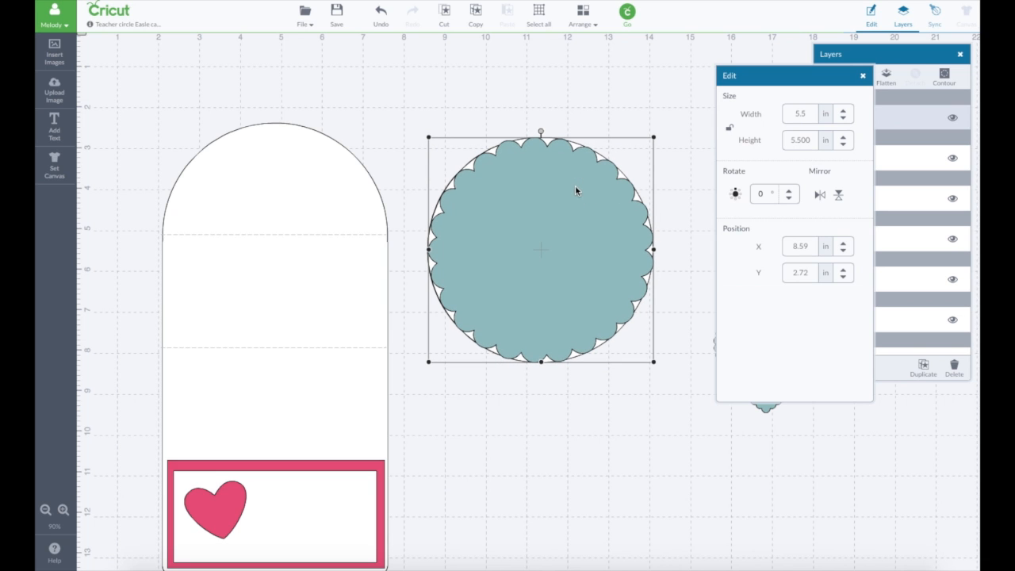
Try the scalloped circle on the card's rounded end, place it over the blank circle's lower part, and recolor it pink (#e54b75)
{"action": "left_click_drag", "start_coordinate": [523, 181], "coordinate": [307, 165]}
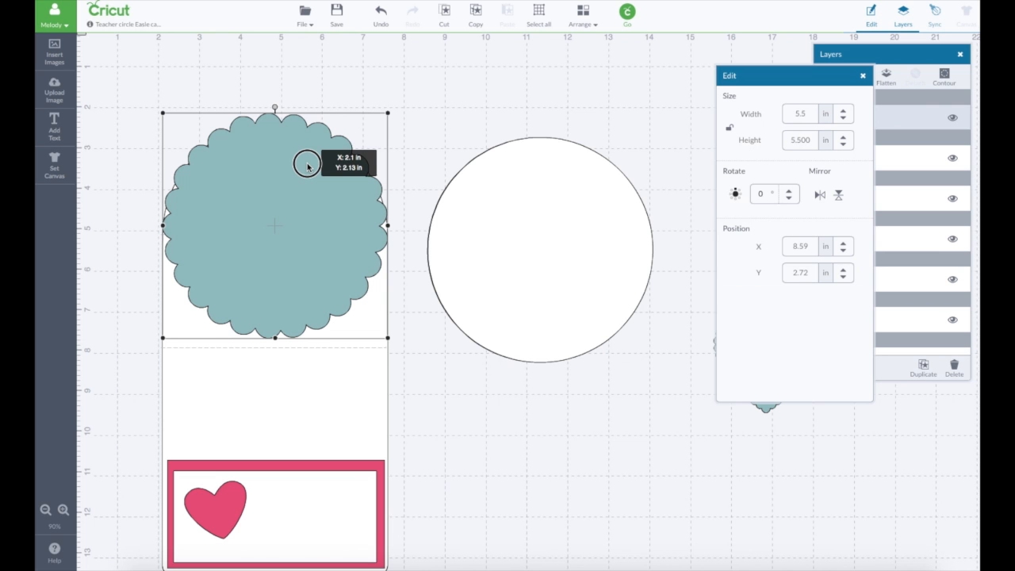
{"action": "left_click_drag", "start_coordinate": [308, 166], "coordinate": [554, 293]}
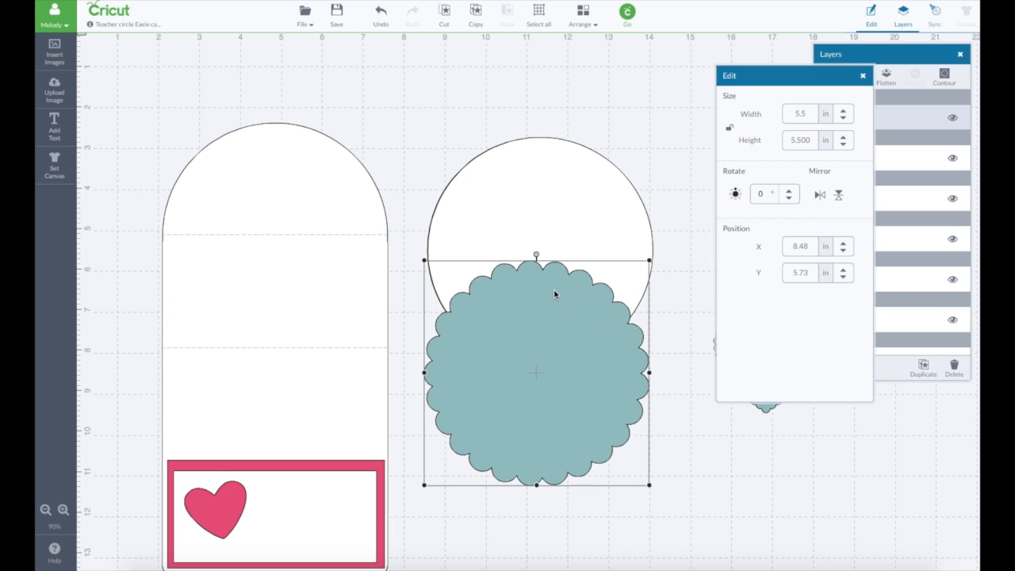
{"action": "left_click", "coordinate": [863, 53]}
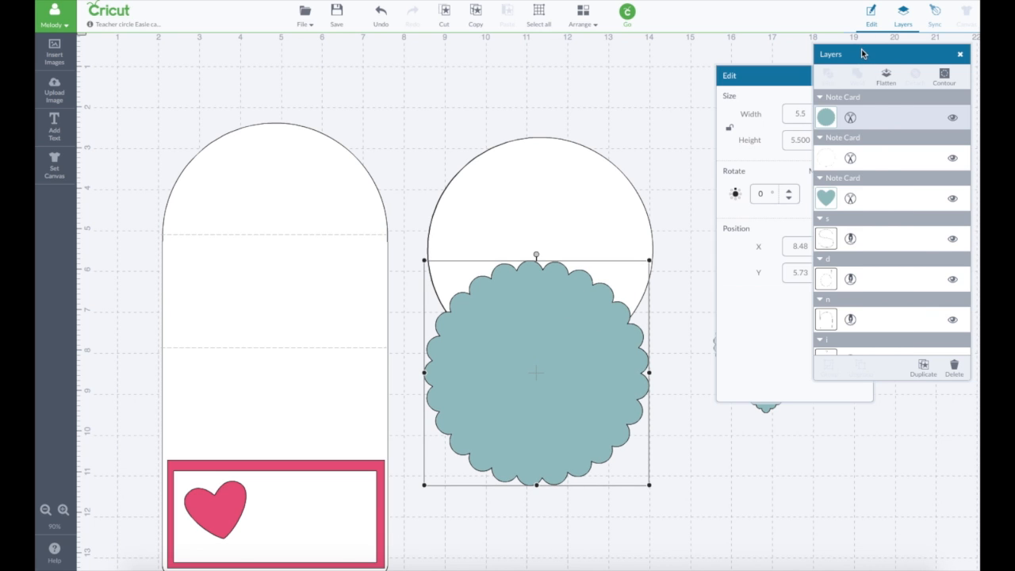
{"action": "left_click", "coordinate": [828, 118]}
{"action": "left_click", "coordinate": [710, 121]}
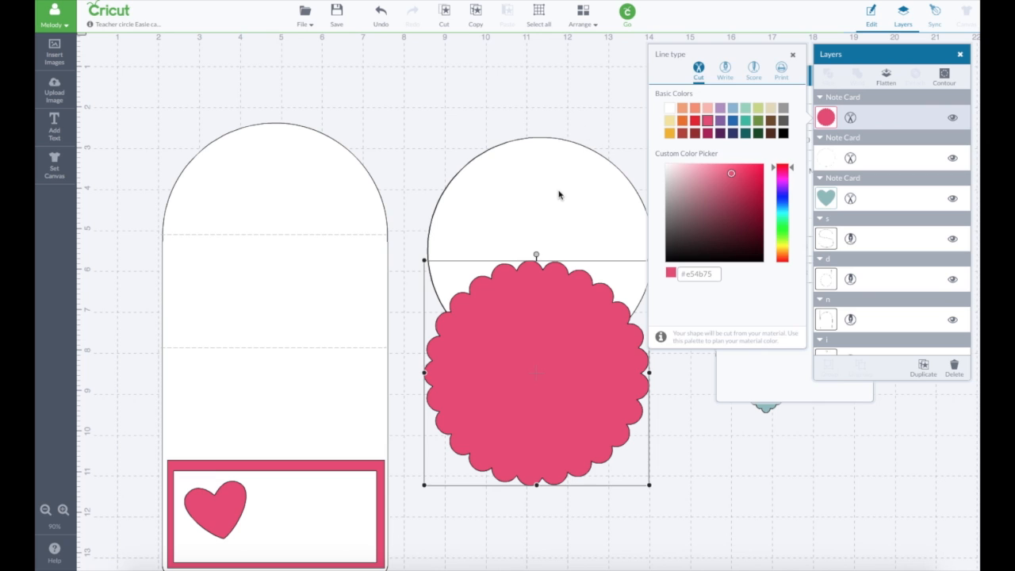
Delete the blank circle covering the lettered circle, and bring the lettered circle to the front on top of the scalloped circle
{"action": "left_click_drag", "start_coordinate": [558, 195], "coordinate": [321, 172]}
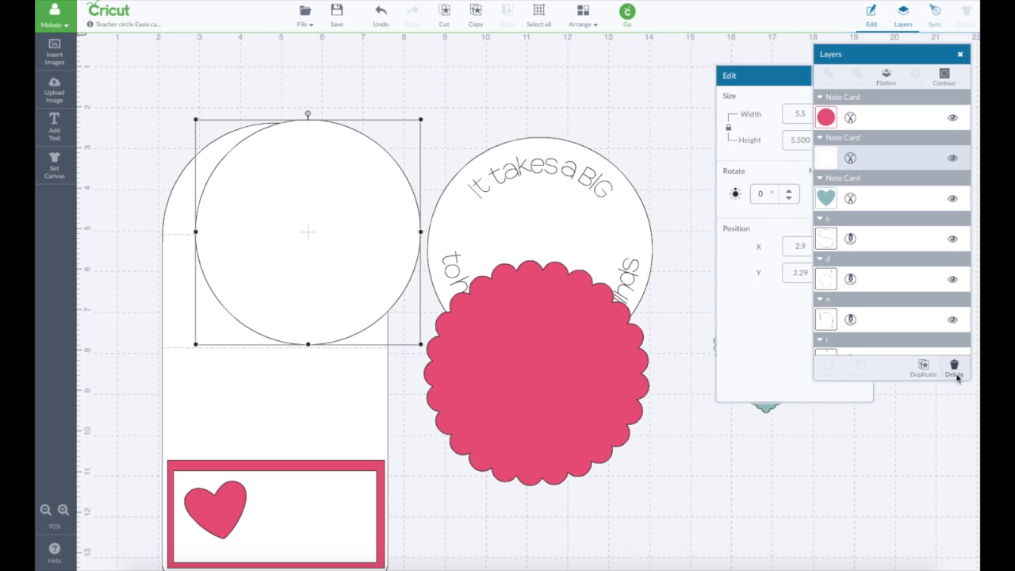
{"action": "key", "text": "Delete"}
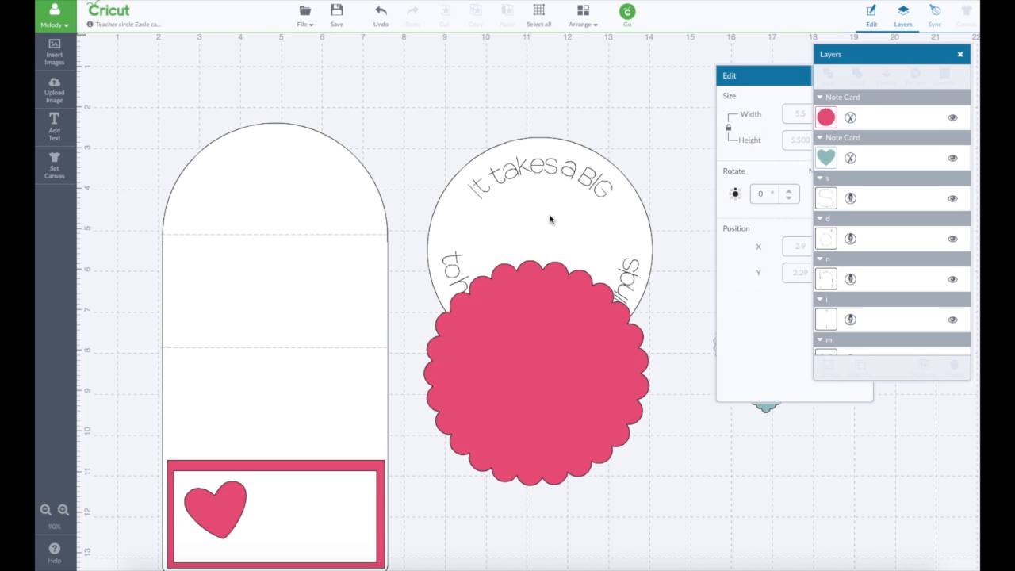
{"action": "left_click", "coordinate": [547, 215]}
{"action": "left_click_drag", "start_coordinate": [549, 215], "coordinate": [552, 364]}
{"action": "left_click", "coordinate": [583, 16]}
{"action": "left_click", "coordinate": [613, 52]}
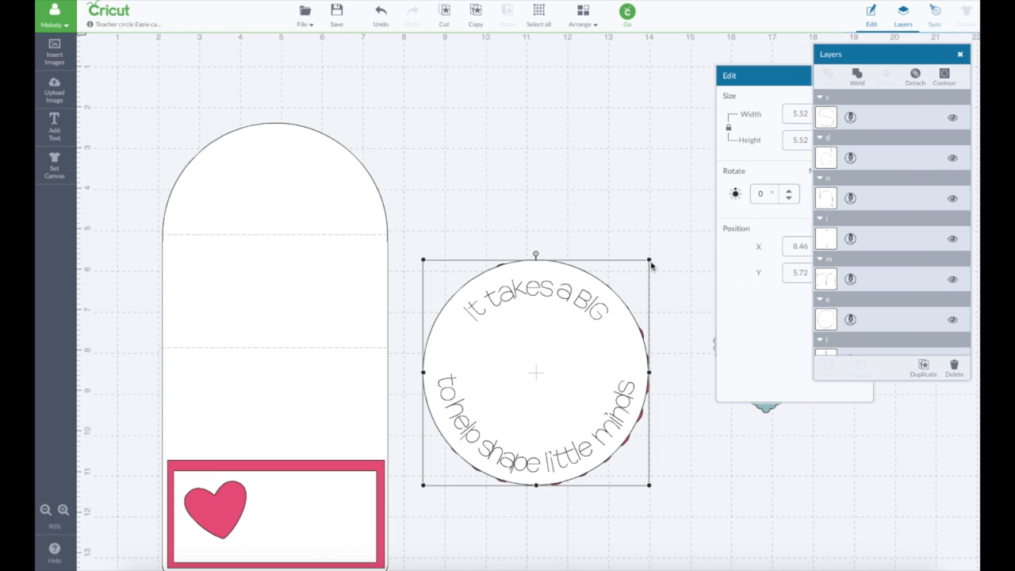
Shrink the lettered circle proportionally to about 4.69 in across and center it within the scalloped circle
{"action": "left_click_drag", "start_coordinate": [650, 261], "coordinate": [625, 290]}
{"action": "left_click_drag", "start_coordinate": [557, 357], "coordinate": [572, 346]}
{"action": "left_click_drag", "start_coordinate": [634, 279], "coordinate": [618, 293]}
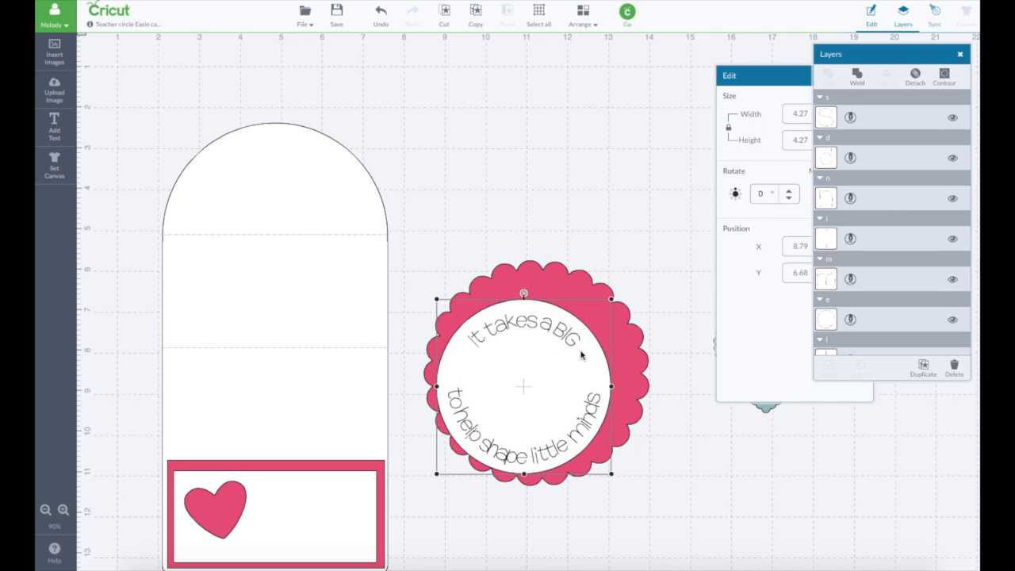
{"action": "left_click_drag", "start_coordinate": [582, 352], "coordinate": [583, 342]}
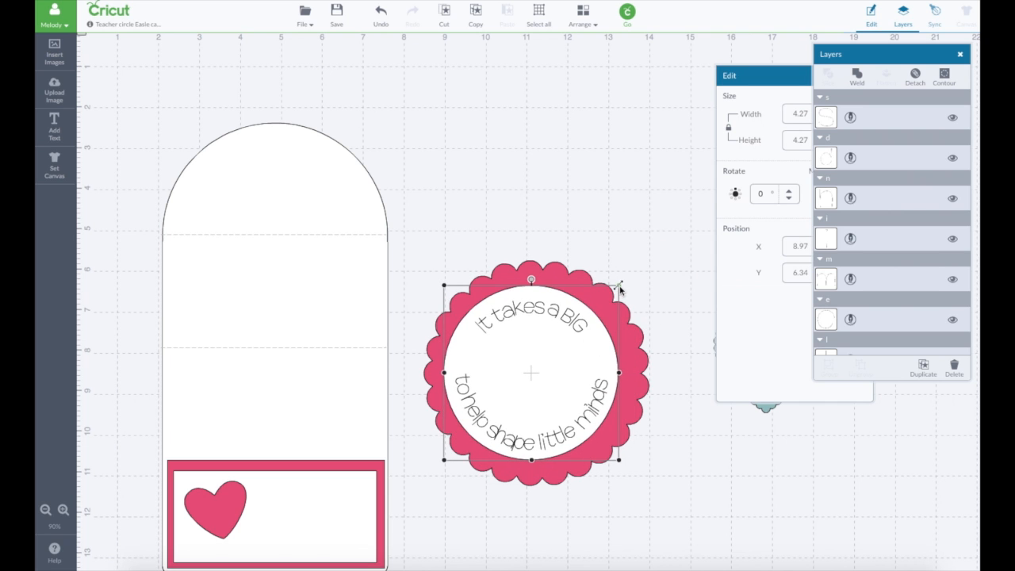
{"action": "left_click_drag", "start_coordinate": [619, 287], "coordinate": [634, 276]}
{"action": "left_click_drag", "start_coordinate": [573, 346], "coordinate": [569, 355]}
{"action": "left_click", "coordinate": [670, 281]}
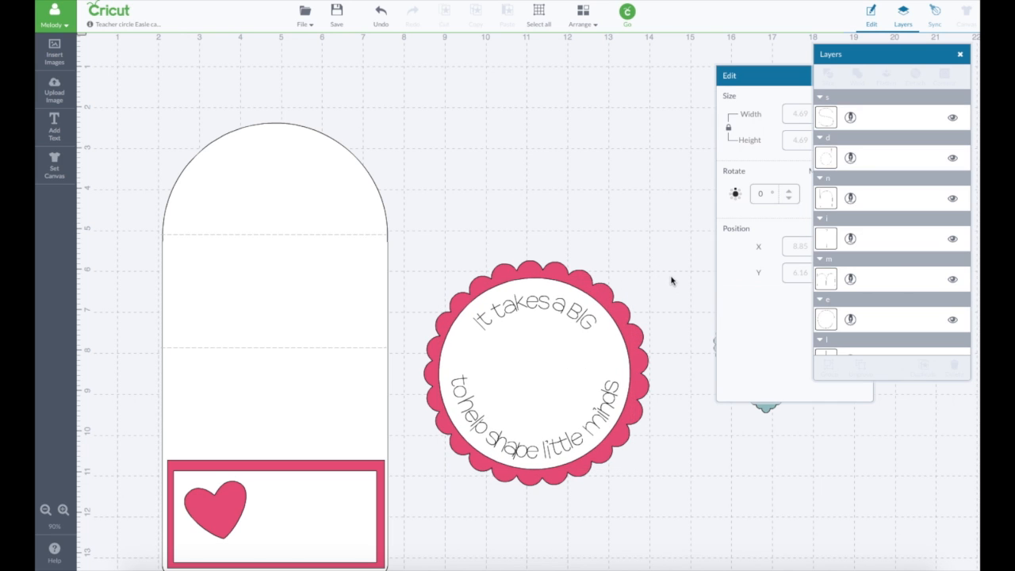
Bring the large plain pink heart to the front of the lettered circle and shrink it to fit centered inside the lettering
{"action": "left_click_drag", "start_coordinate": [773, 74], "coordinate": [873, 350]}
{"action": "left_click_drag", "start_coordinate": [800, 244], "coordinate": [508, 363]}
{"action": "left_click", "coordinate": [582, 13]}
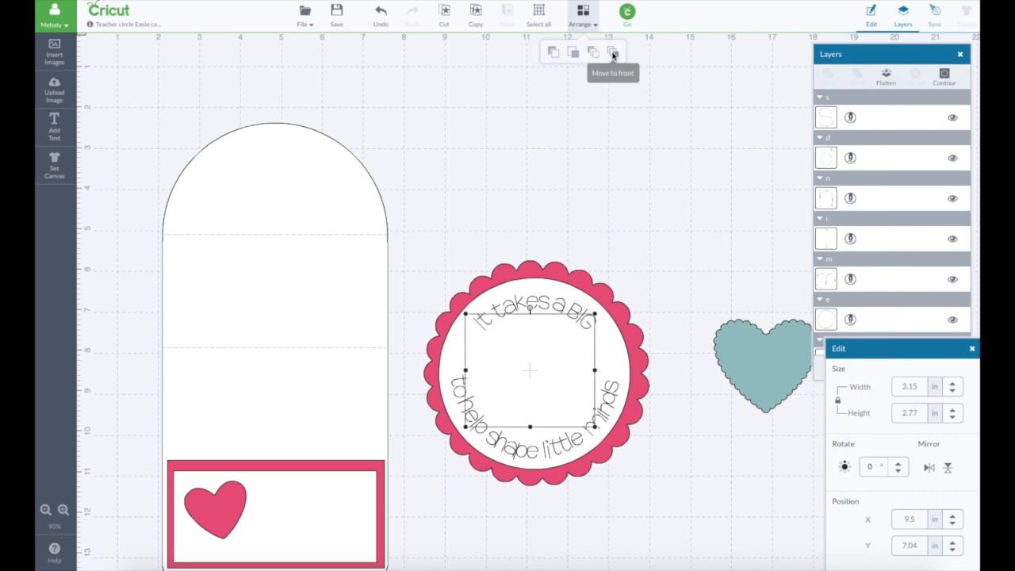
{"action": "left_click", "coordinate": [612, 52]}
{"action": "left_click_drag", "start_coordinate": [555, 362], "coordinate": [558, 378]}
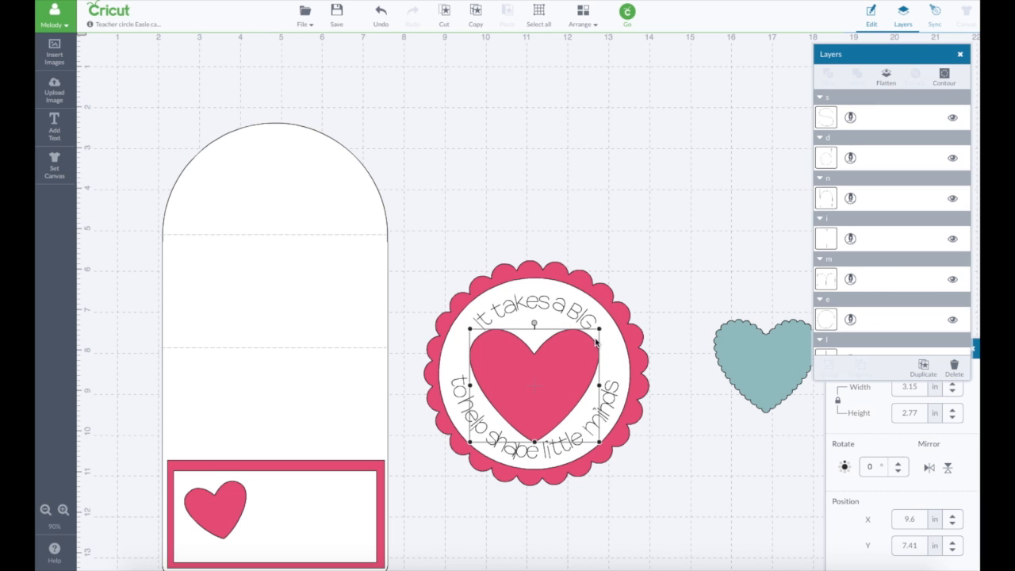
{"action": "left_click_drag", "start_coordinate": [600, 336], "coordinate": [567, 352]}
Duplicate the scalloped heart above the lettered circle with the copy offset down and right, and recolor the copy pink (#e54b75)
{"action": "left_click_drag", "start_coordinate": [748, 356], "coordinate": [492, 111]}
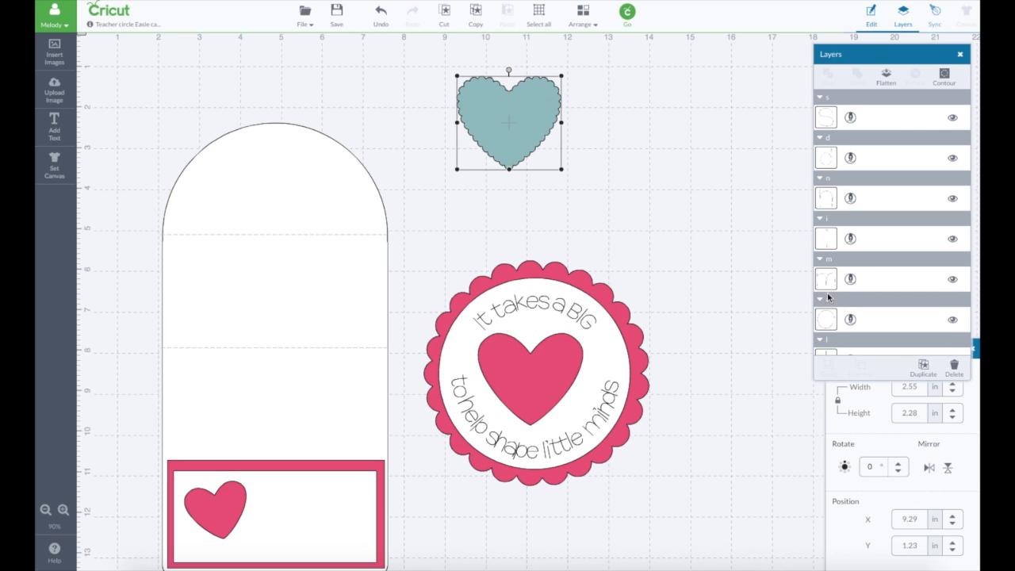
{"action": "key", "text": "ctrl+d"}
{"action": "left_click_drag", "start_coordinate": [546, 106], "coordinate": [664, 158]}
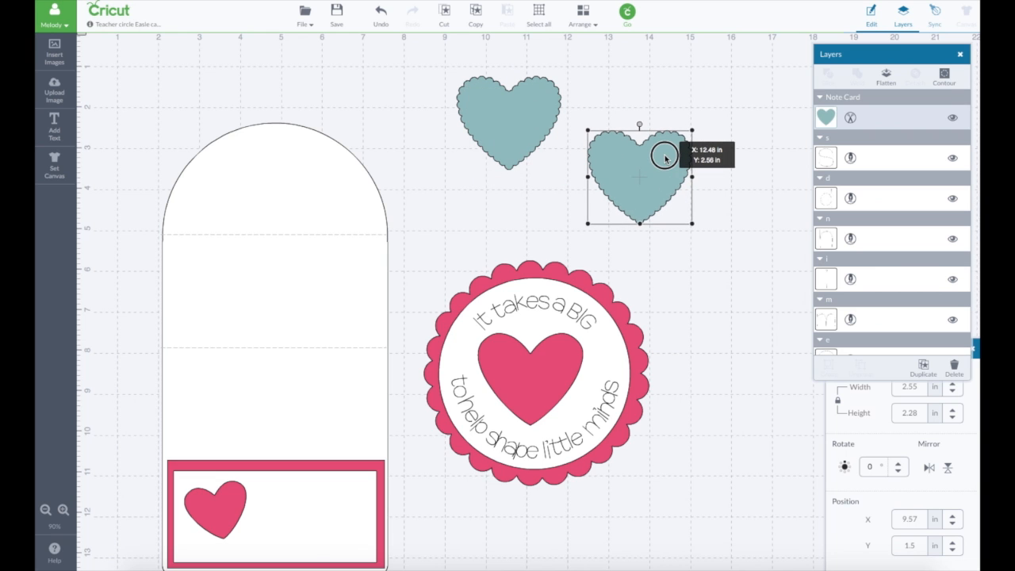
{"action": "left_click_drag", "start_coordinate": [664, 158], "coordinate": [664, 158]}
{"action": "left_click", "coordinate": [826, 118]}
{"action": "left_click", "coordinate": [707, 133]}
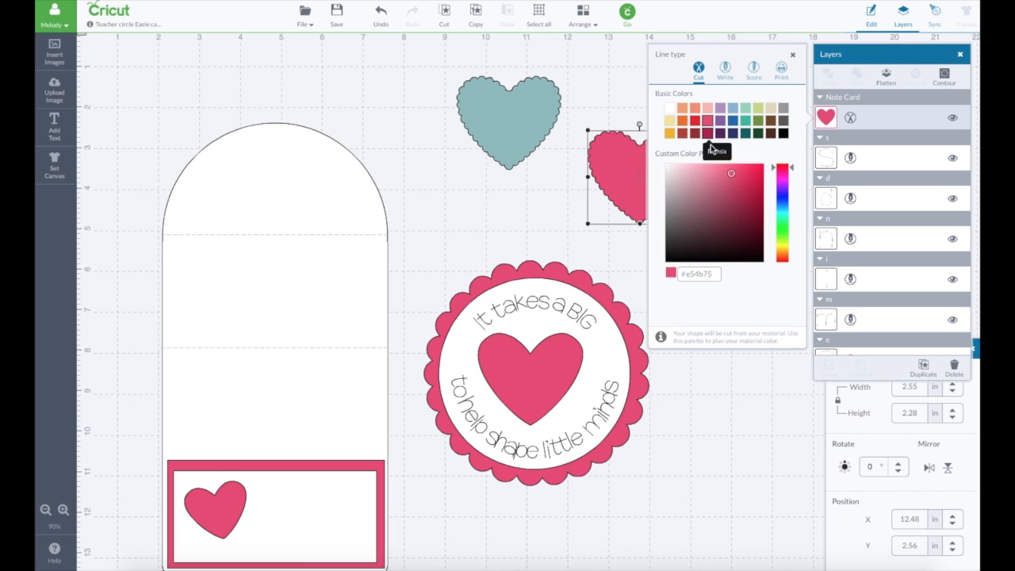
Recolor the plain heart inside the lettered circle a lighter pink (#e889a2)
{"action": "left_click", "coordinate": [561, 358]}
{"action": "scroll", "coordinate": [880, 225], "scroll_direction": "down", "scroll_amount": 12}
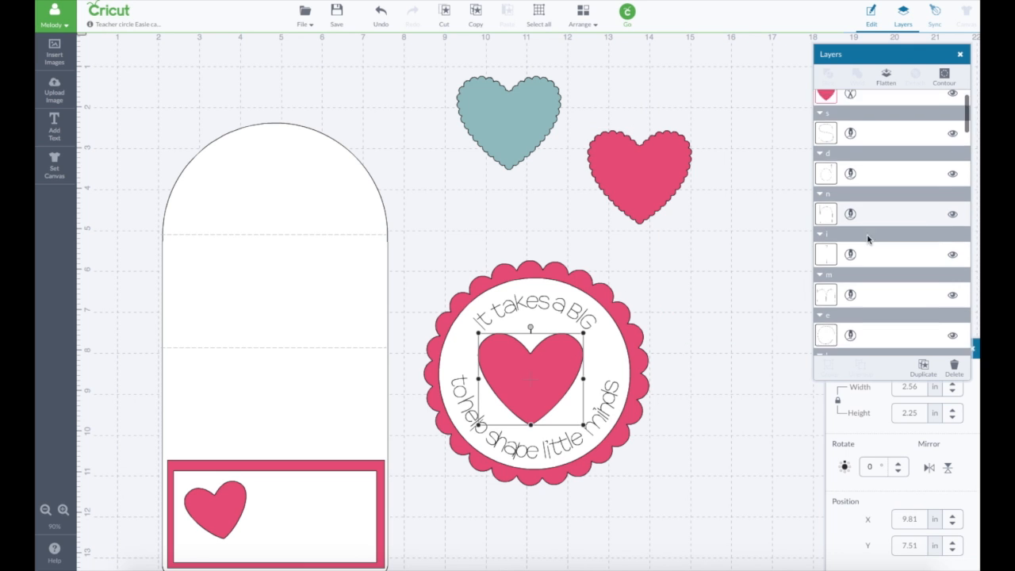
{"action": "scroll", "coordinate": [868, 238], "scroll_direction": "up", "scroll_amount": 10}
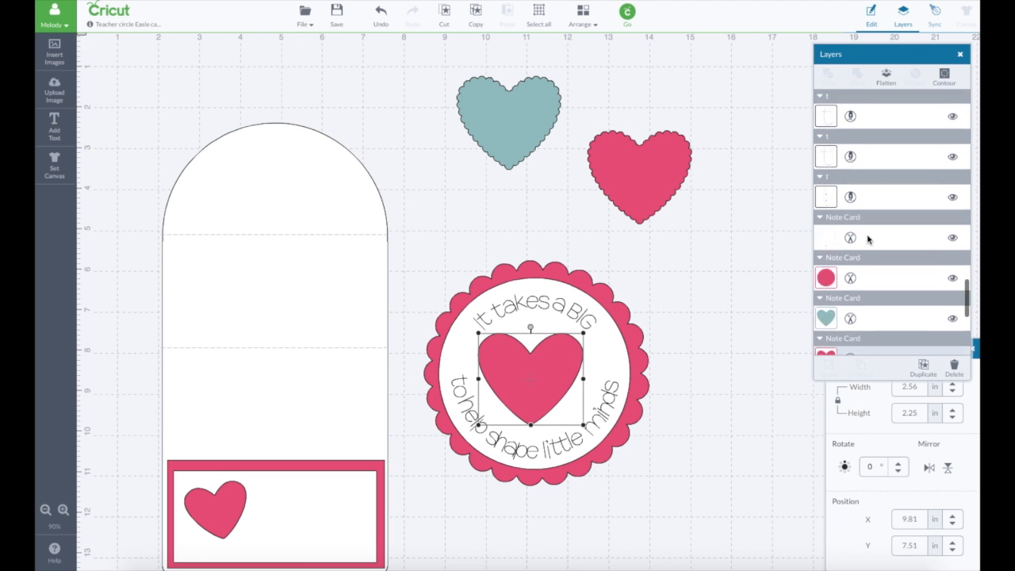
{"action": "left_click", "coordinate": [827, 177]}
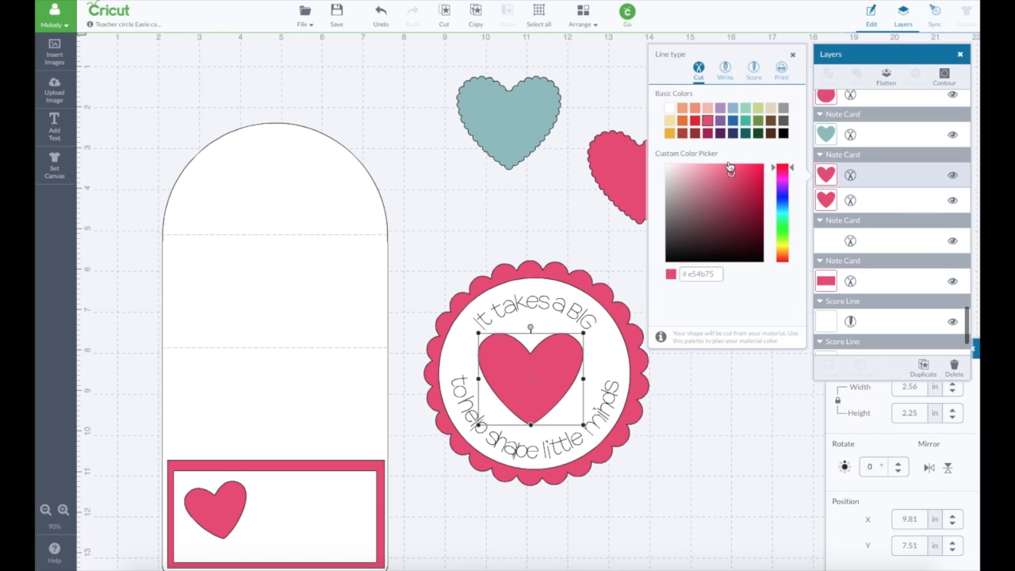
{"action": "left_click_drag", "start_coordinate": [729, 172], "coordinate": [706, 173]}
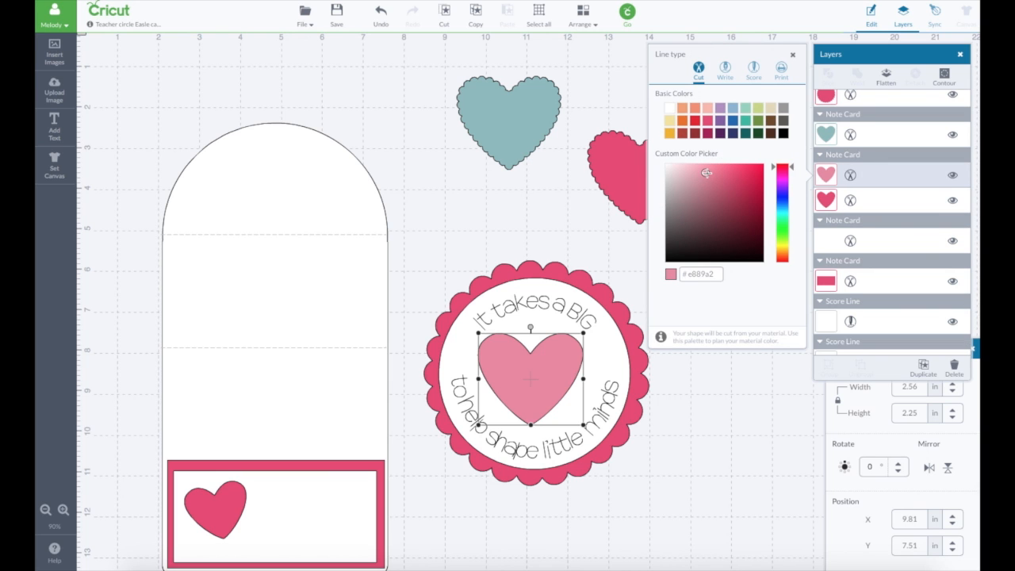
{"action": "left_click", "coordinate": [584, 206]}
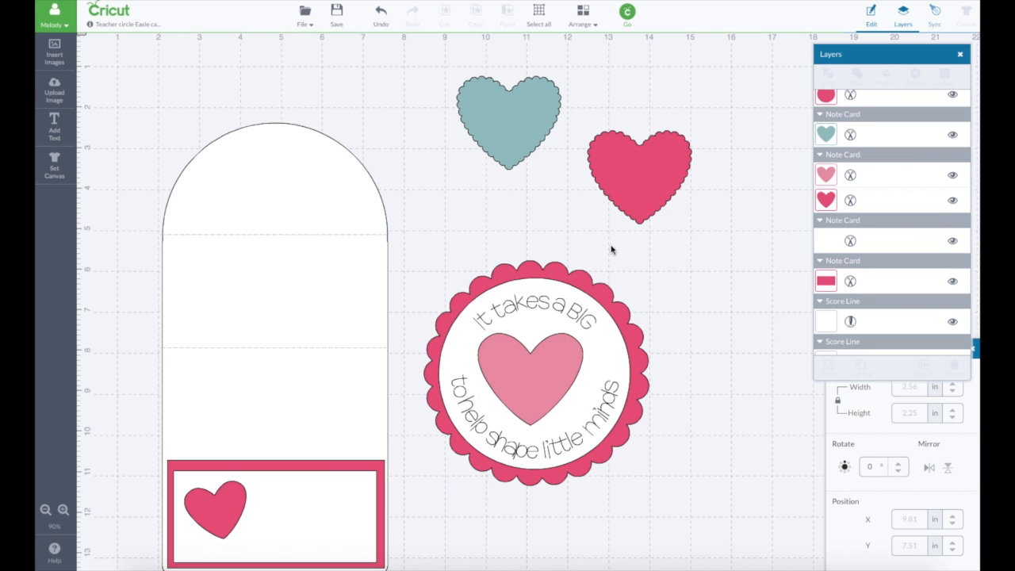
Move the pink scalloped heart into the lettered circle, enlarge it to about 2.83 in wide, and layer it centered behind the plain heart
{"action": "left_click_drag", "start_coordinate": [639, 184], "coordinate": [532, 383]}
{"action": "left_click_drag", "start_coordinate": [584, 425], "coordinate": [598, 435]}
{"action": "left_click", "coordinate": [585, 28]}
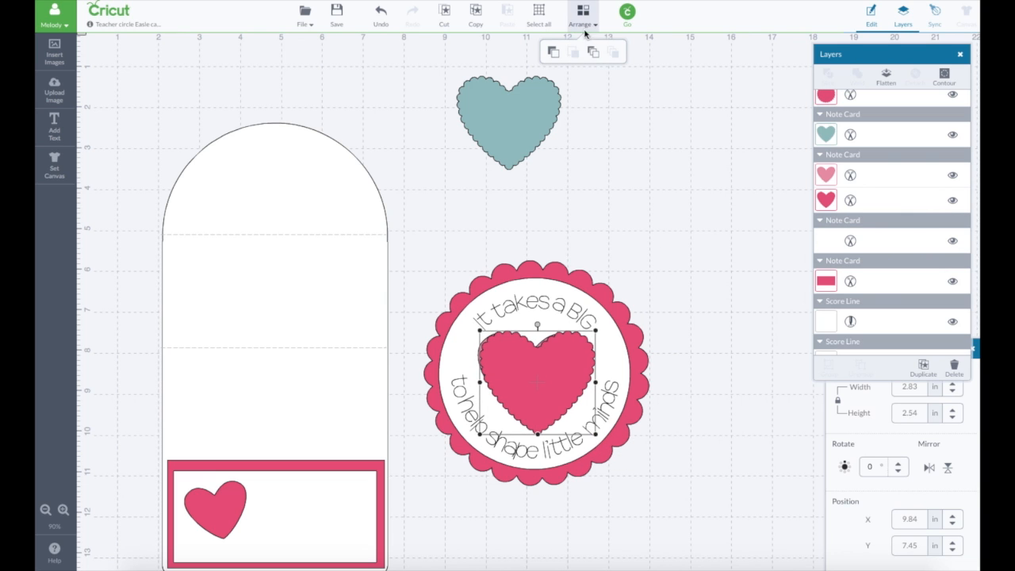
{"action": "left_click", "coordinate": [554, 54]}
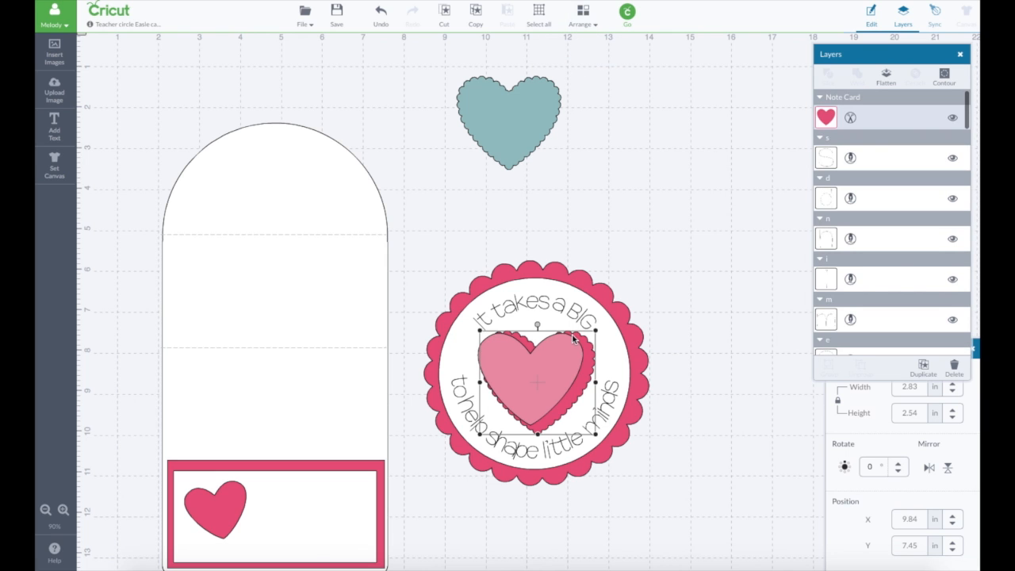
{"action": "left_click_drag", "start_coordinate": [589, 355], "coordinate": [561, 364]}
{"action": "left_click", "coordinate": [691, 326]}
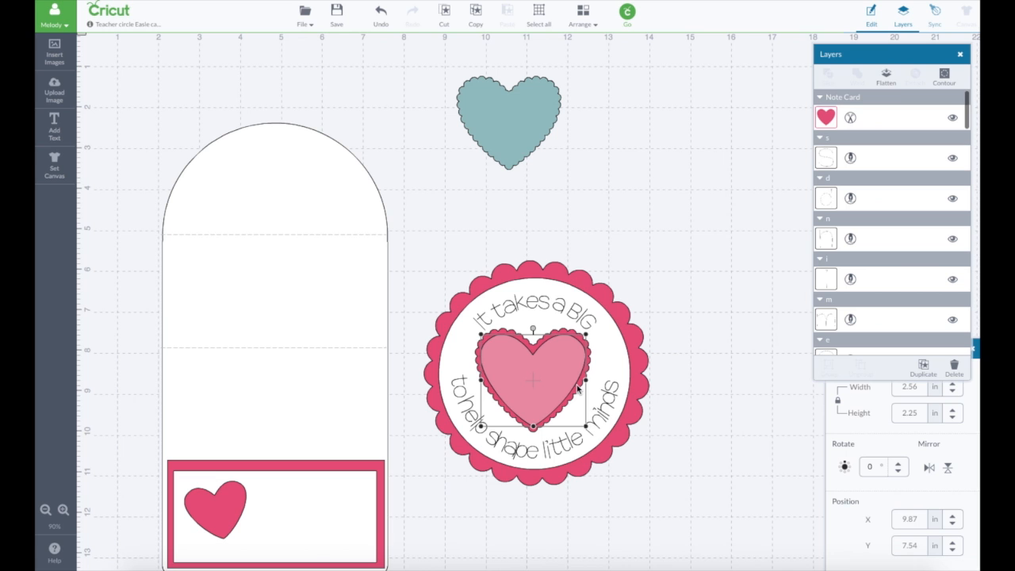
Set the cut color of the plain heart inside the lettered circle to pale pink (#f5bccc)
{"action": "scroll", "coordinate": [857, 218], "scroll_direction": "down", "scroll_amount": 10}
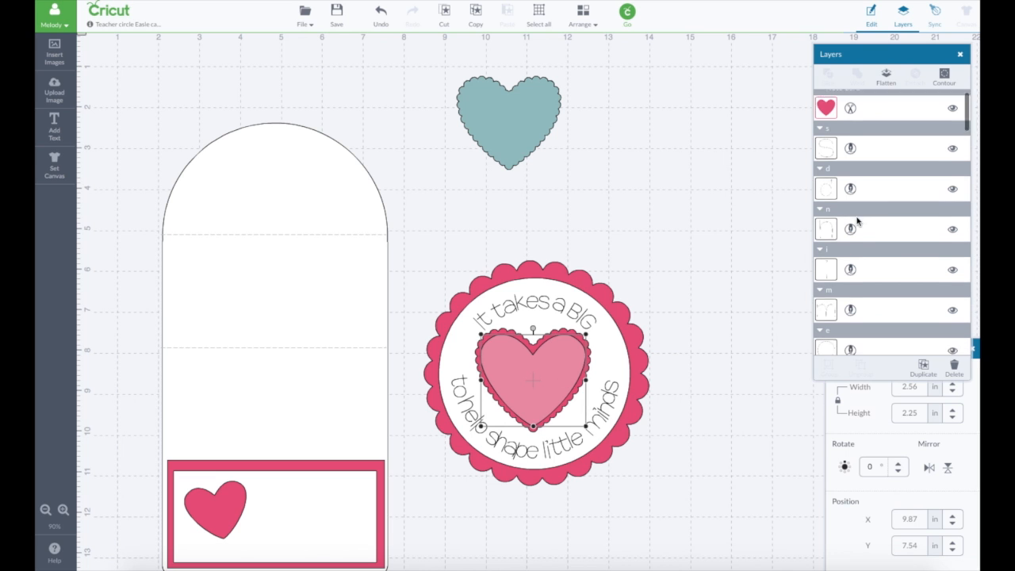
{"action": "scroll", "coordinate": [857, 221], "scroll_direction": "down", "scroll_amount": 6}
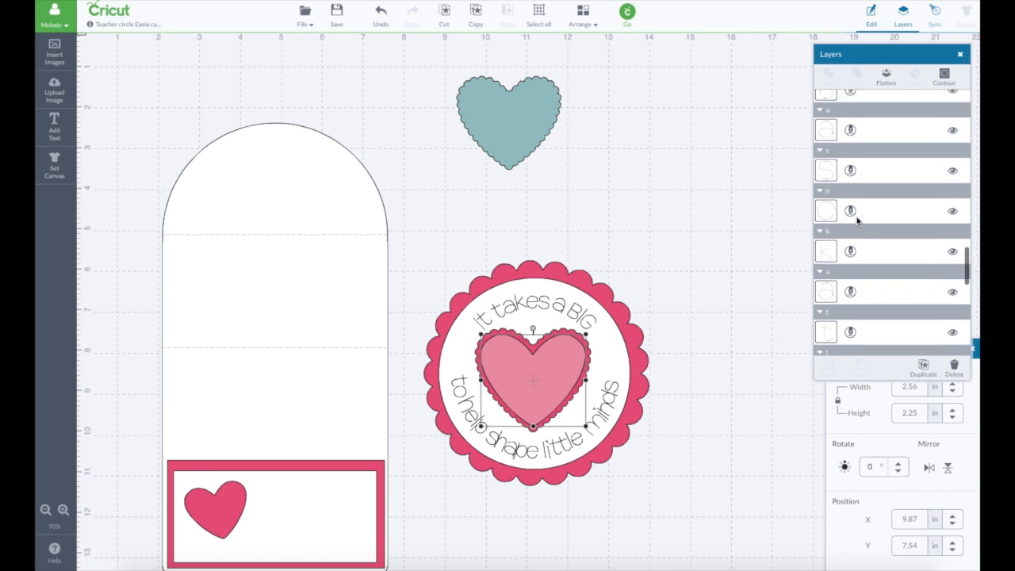
{"action": "scroll", "coordinate": [857, 220], "scroll_direction": "down", "scroll_amount": 3}
{"action": "scroll", "coordinate": [857, 219], "scroll_direction": "down", "scroll_amount": 3}
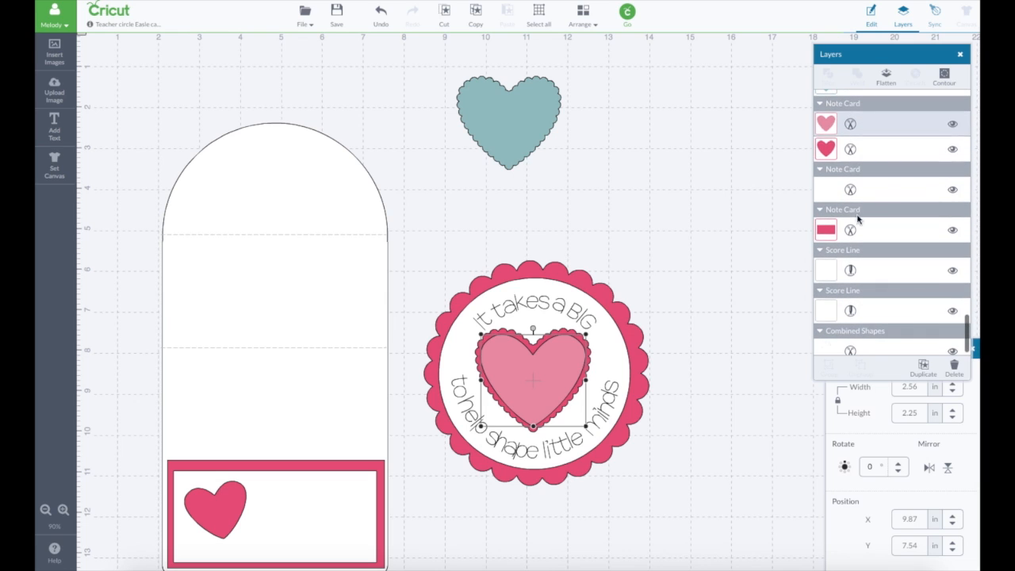
{"action": "left_click", "coordinate": [824, 124]}
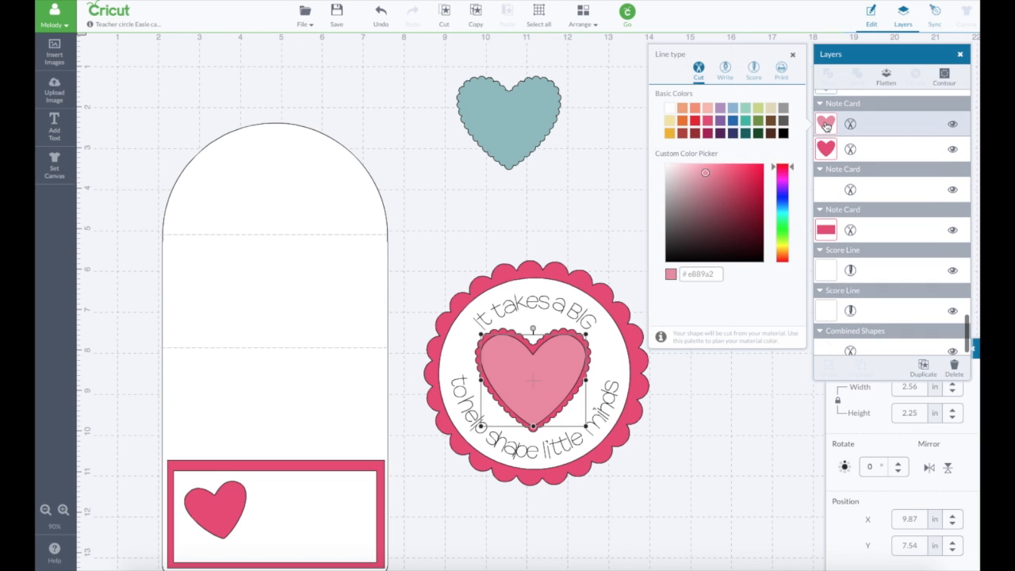
{"action": "left_click", "coordinate": [666, 110]}
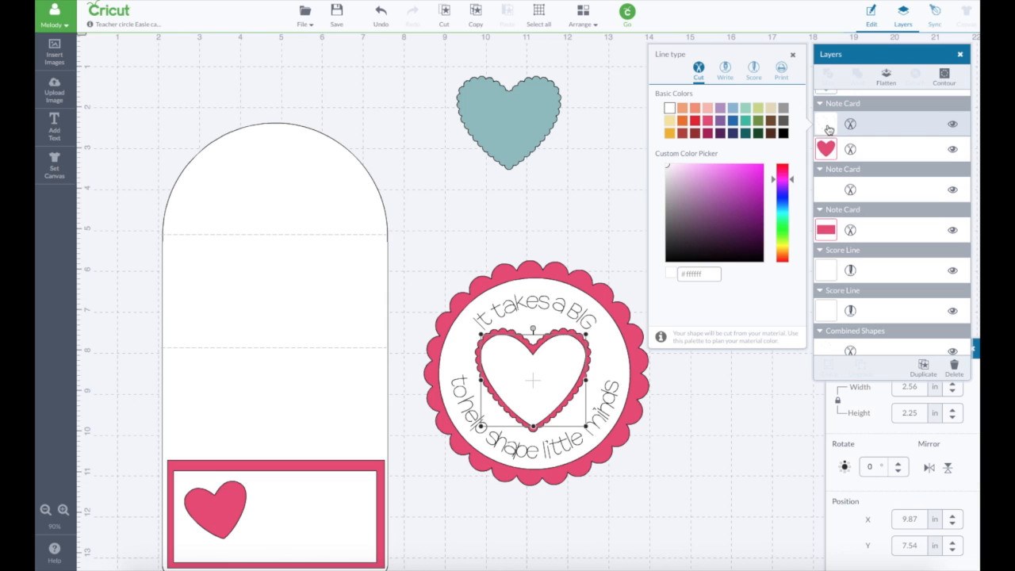
{"action": "left_click", "coordinate": [708, 121]}
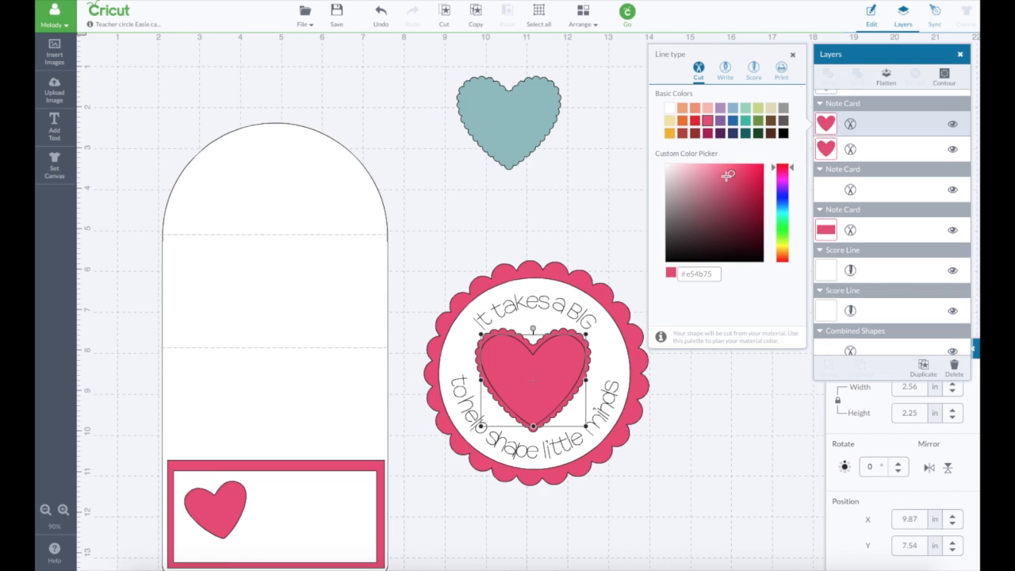
{"action": "mouse_move", "coordinate": [732, 173]}
{"action": "left_mouse_down"}
{"action": "mouse_move", "coordinate": [689, 170]}
{"action": "mouse_move", "coordinate": [761, 170]}
{"action": "mouse_move", "coordinate": [687, 168]}
{"action": "left_mouse_up"}
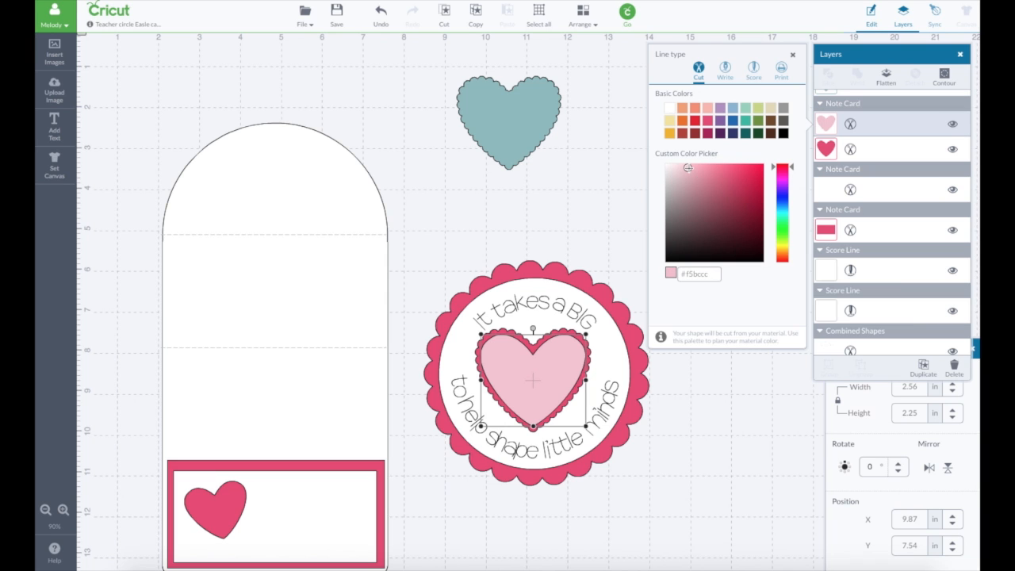
{"action": "left_click", "coordinate": [551, 231]}
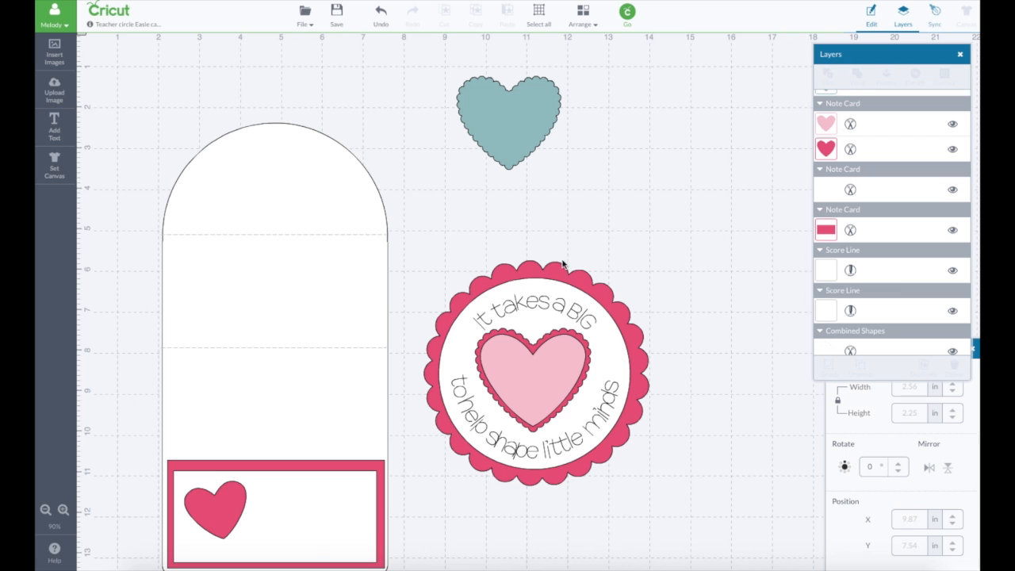
Move the complete layered circle design up and to the right, to about X 8.84, Y 4.91 in
{"action": "left_click_drag", "start_coordinate": [422, 251], "coordinate": [767, 498]}
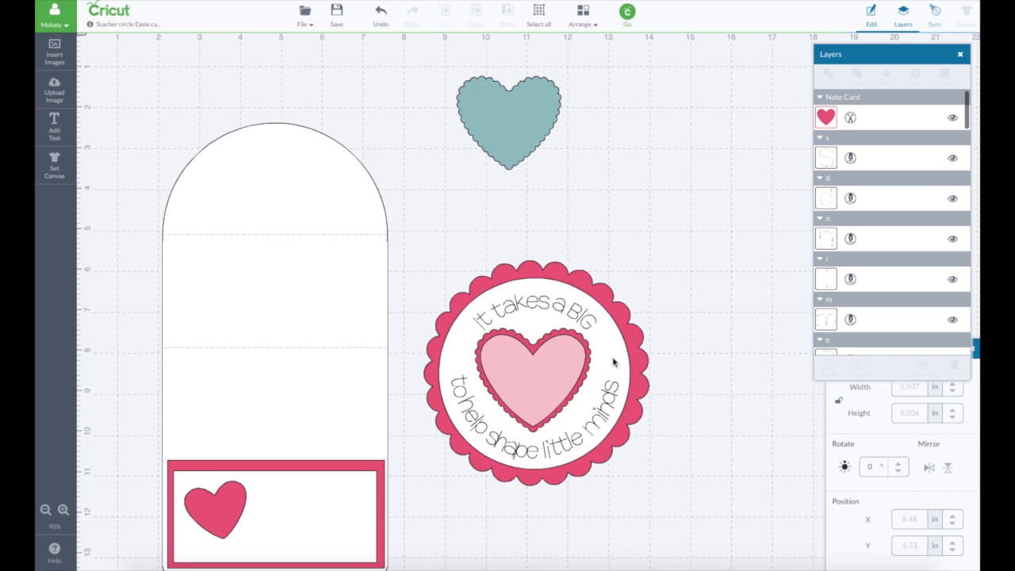
{"action": "left_click_drag", "start_coordinate": [613, 352], "coordinate": [631, 330]}
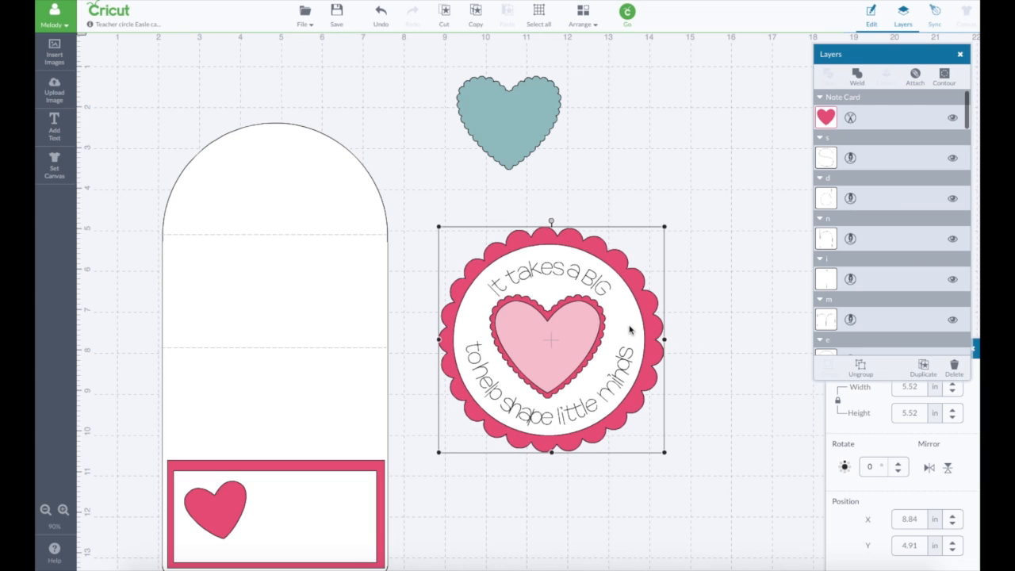
Shrink the blue scalloped heart to about 1.67 in wide on the card's bottom panel, and bring the small plain heart to the front
{"action": "left_click_drag", "start_coordinate": [530, 136], "coordinate": [302, 492]}
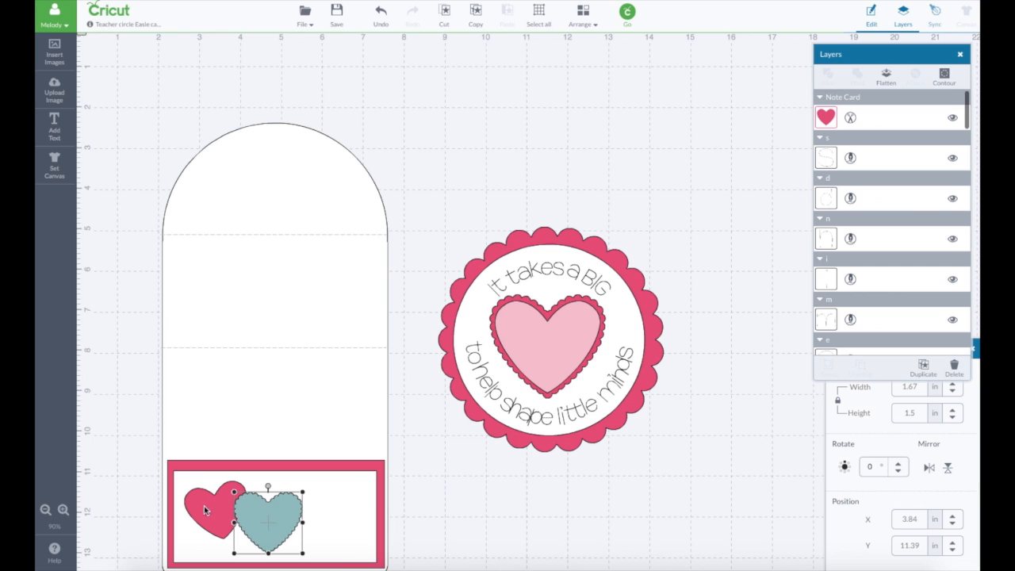
{"action": "left_click", "coordinate": [205, 510]}
{"action": "left_click", "coordinate": [583, 16]}
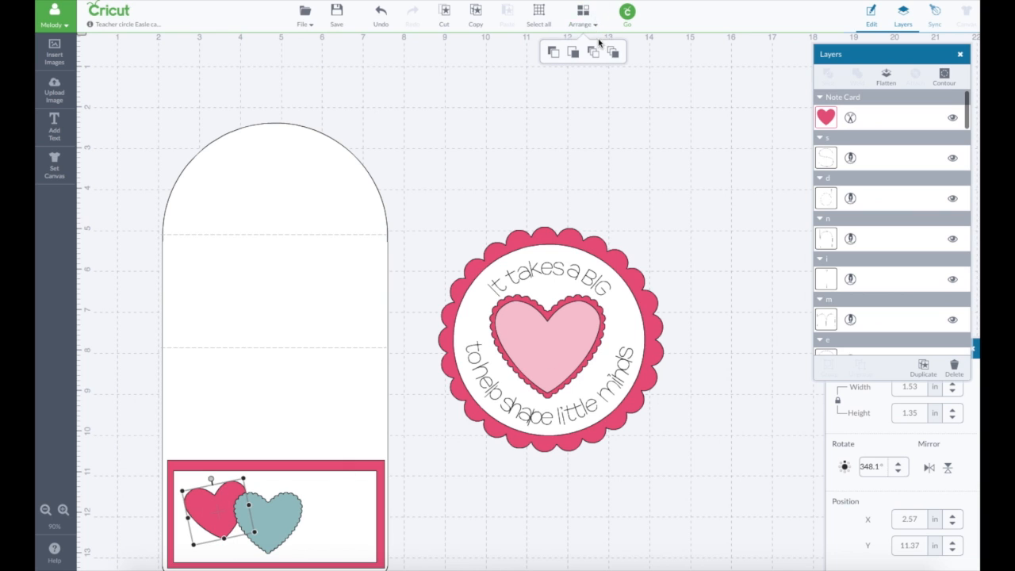
{"action": "left_click", "coordinate": [615, 50]}
Use Color Sync to merge the blue scalloped heart into the pale pink (#f5bccc) material color
{"action": "left_click", "coordinate": [285, 512]}
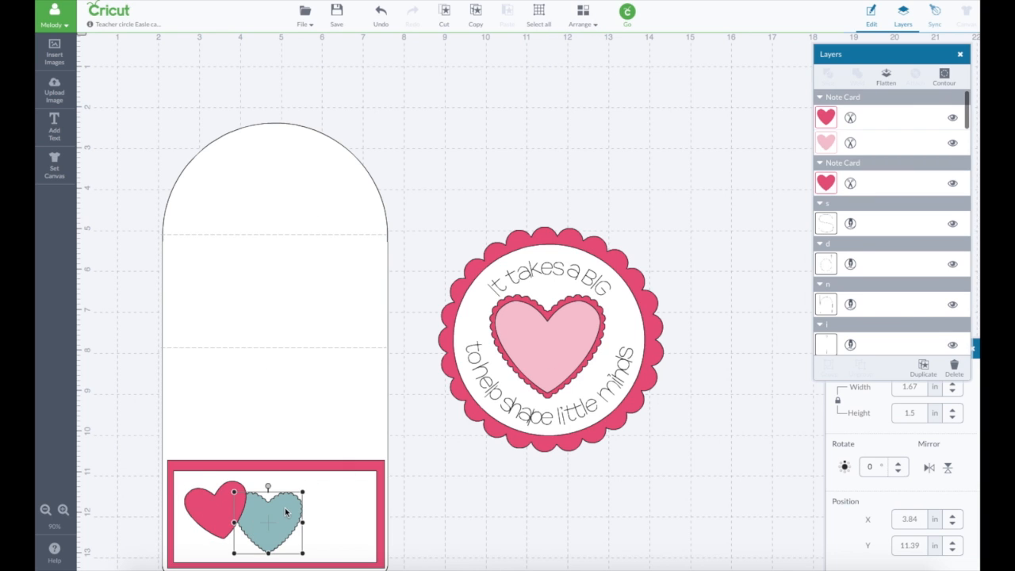
{"action": "scroll", "coordinate": [846, 162], "scroll_direction": "down", "scroll_amount": 10}
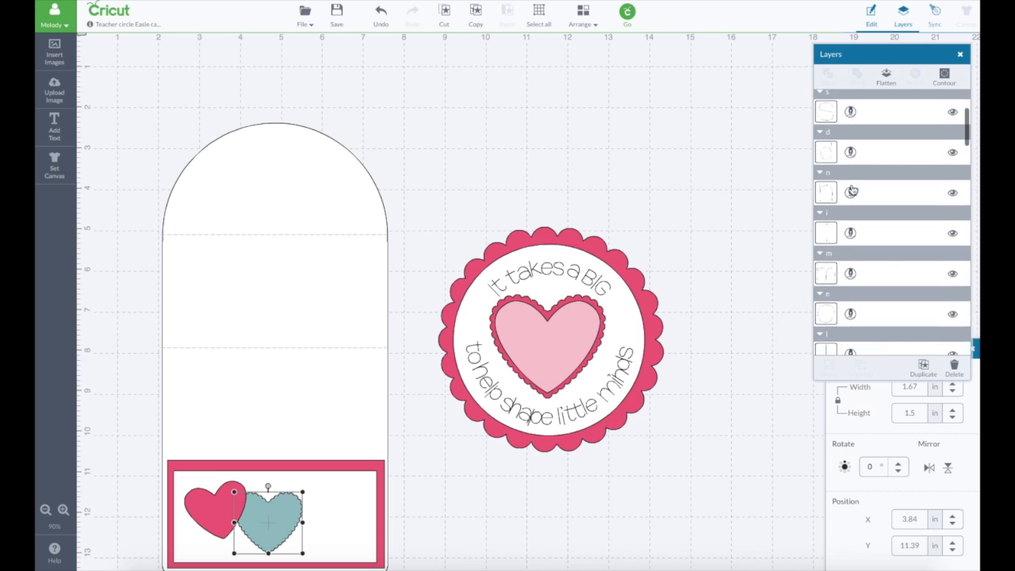
{"action": "scroll", "coordinate": [852, 179], "scroll_direction": "up", "scroll_amount": 10}
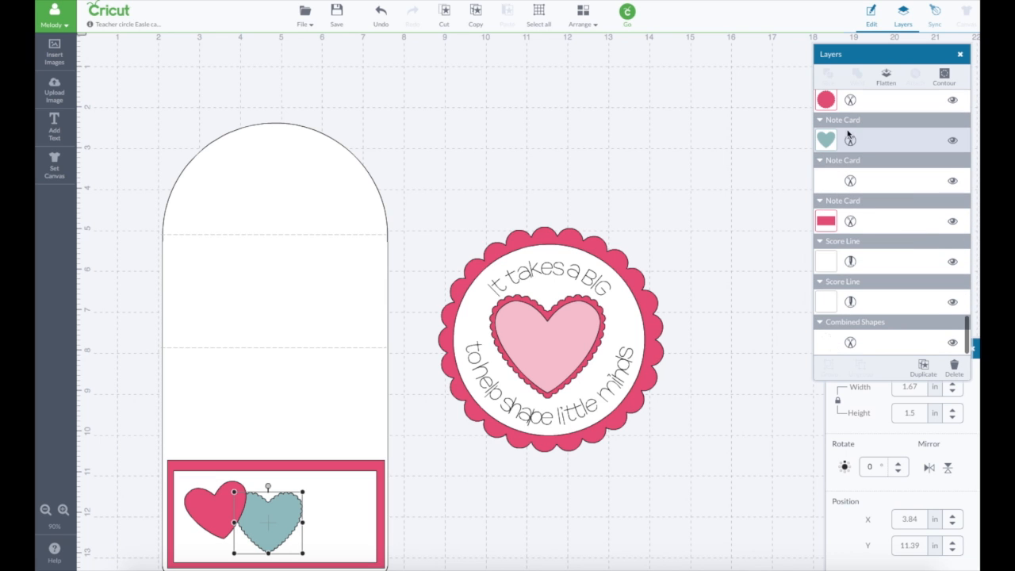
{"action": "left_click", "coordinate": [825, 141]}
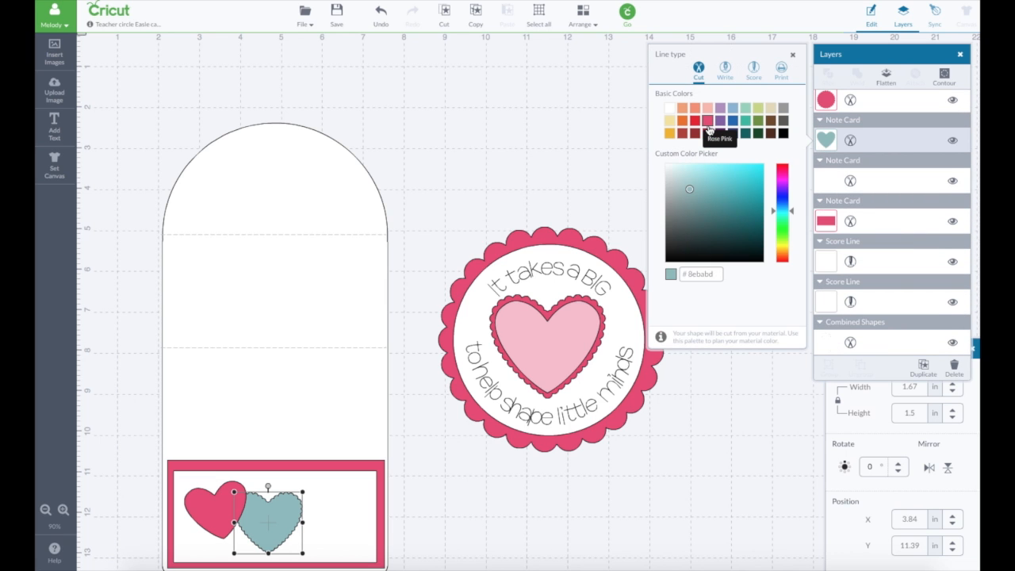
{"action": "left_click", "coordinate": [935, 13]}
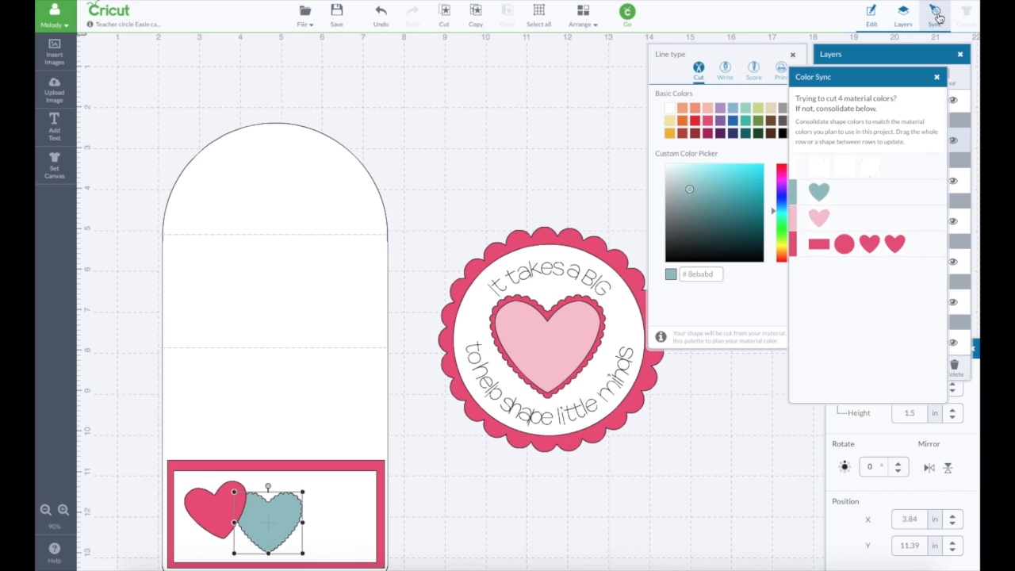
{"action": "left_click_drag", "start_coordinate": [798, 194], "coordinate": [804, 223]}
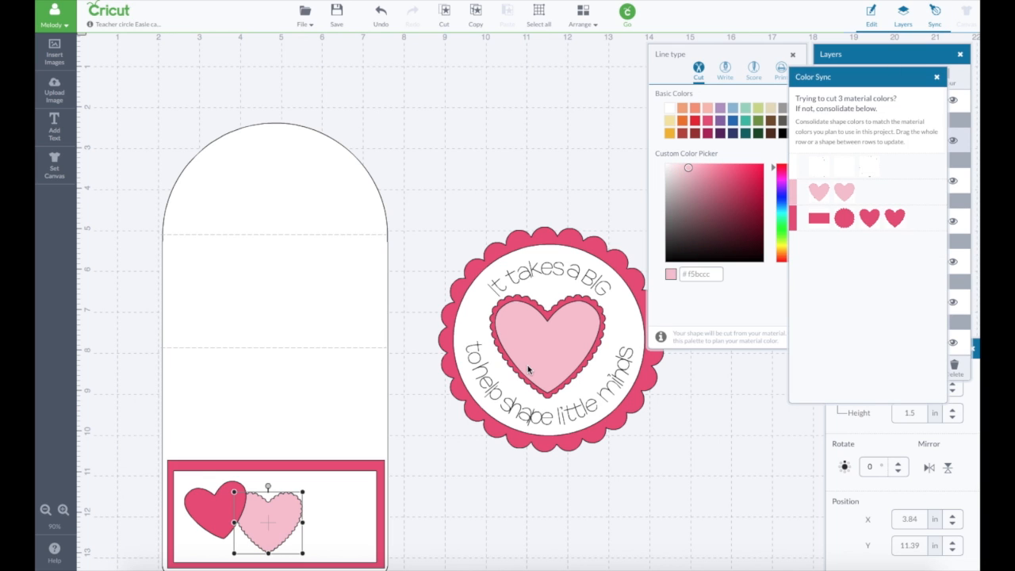
{"action": "left_click", "coordinate": [468, 161]}
Place the pale scalloped heart behind the small plain heart, tilt it to match, and shrink the plain heart to about 1.23 in high
{"action": "left_click_drag", "start_coordinate": [252, 520], "coordinate": [206, 510]}
{"action": "mouse_move", "coordinate": [214, 476]}
{"action": "left_mouse_down"}
{"action": "mouse_move", "coordinate": [220, 484]}
{"action": "mouse_move", "coordinate": [209, 485]}
{"action": "left_mouse_up"}
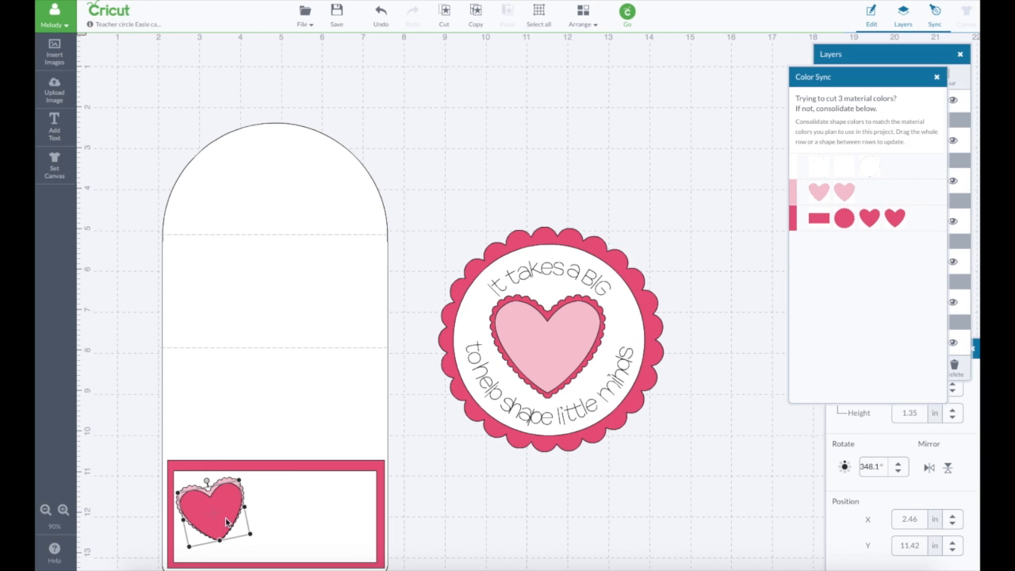
{"action": "left_click_drag", "start_coordinate": [248, 538], "coordinate": [210, 505]}
{"action": "left_click", "coordinate": [430, 496]}
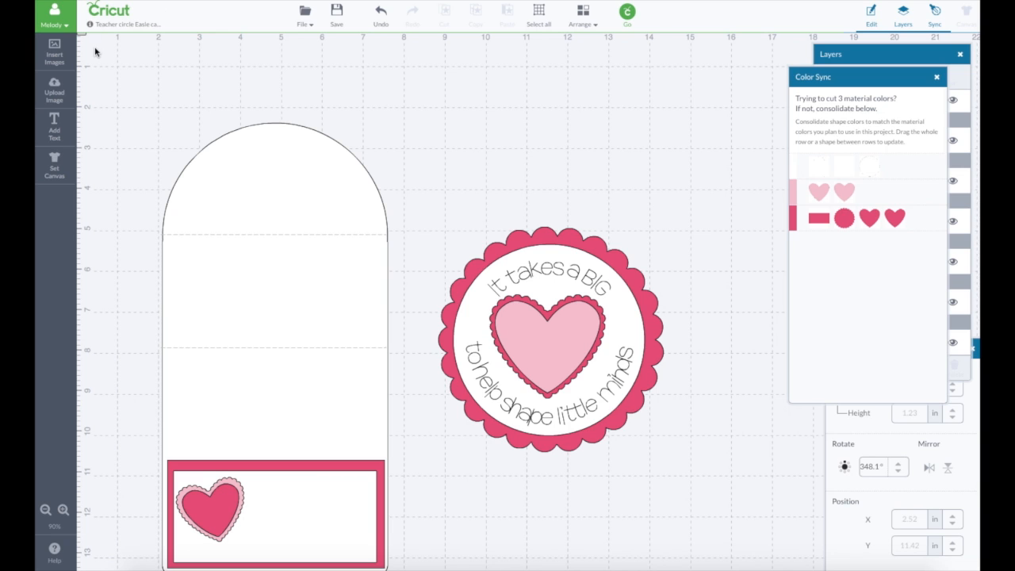
Add the text "Happy Valentines Day" with a line break after "Happy"
{"action": "left_click", "coordinate": [54, 122]}
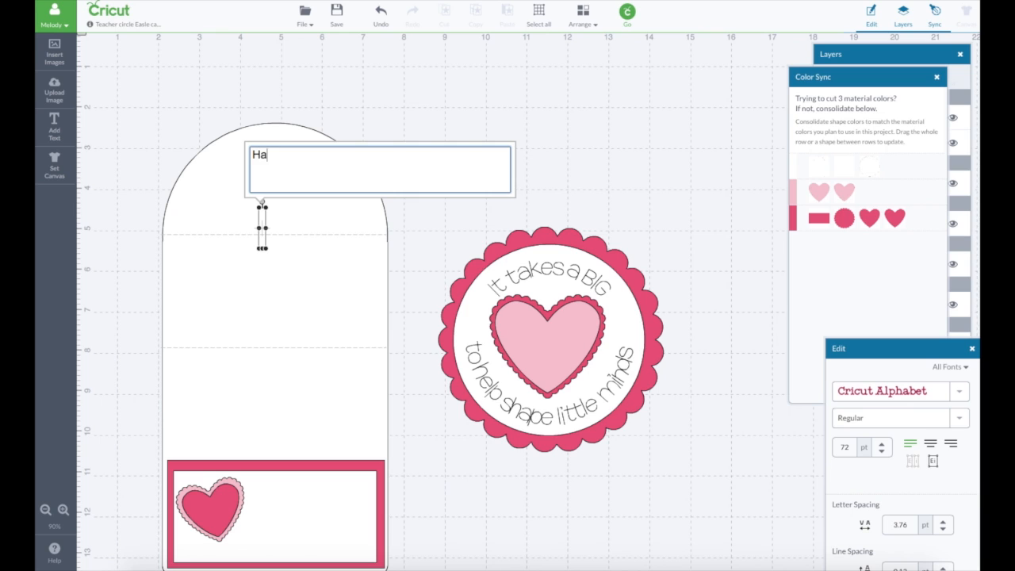
{"action": "type", "text": "Happy"}
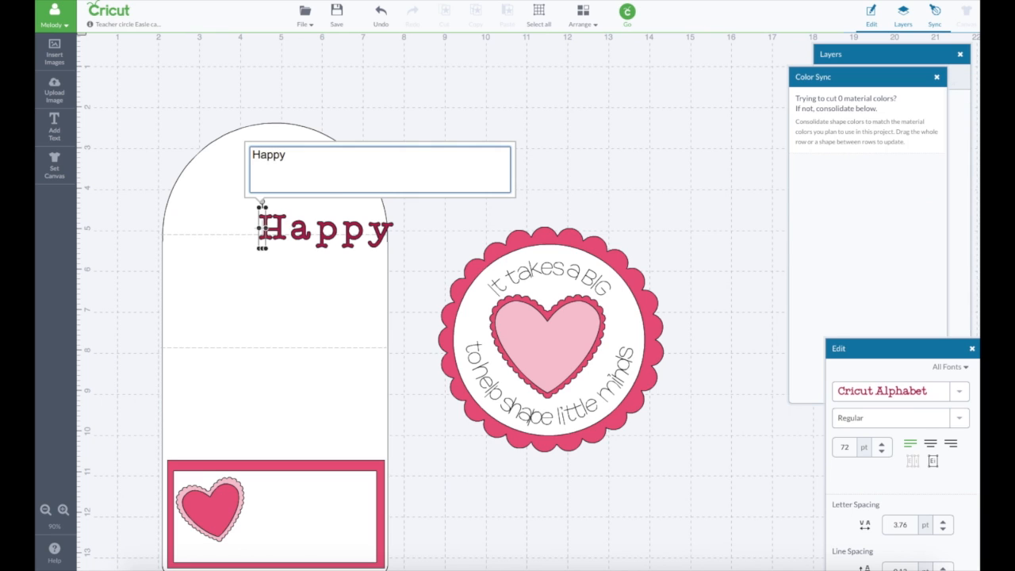
{"action": "type", "text": " Vlentines Day"}
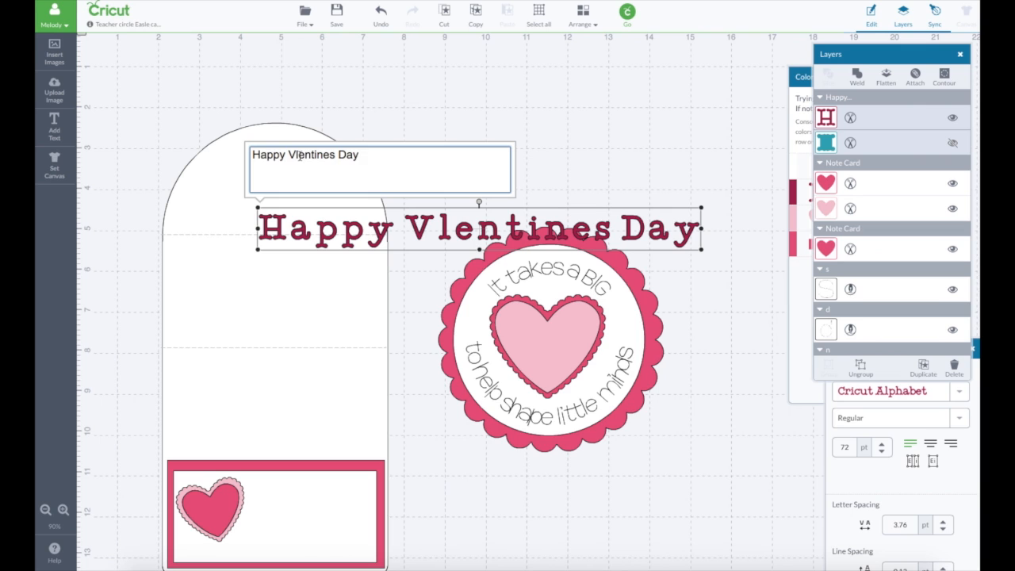
{"action": "left_click", "coordinate": [295, 156]}
{"action": "type", "text": "a"}
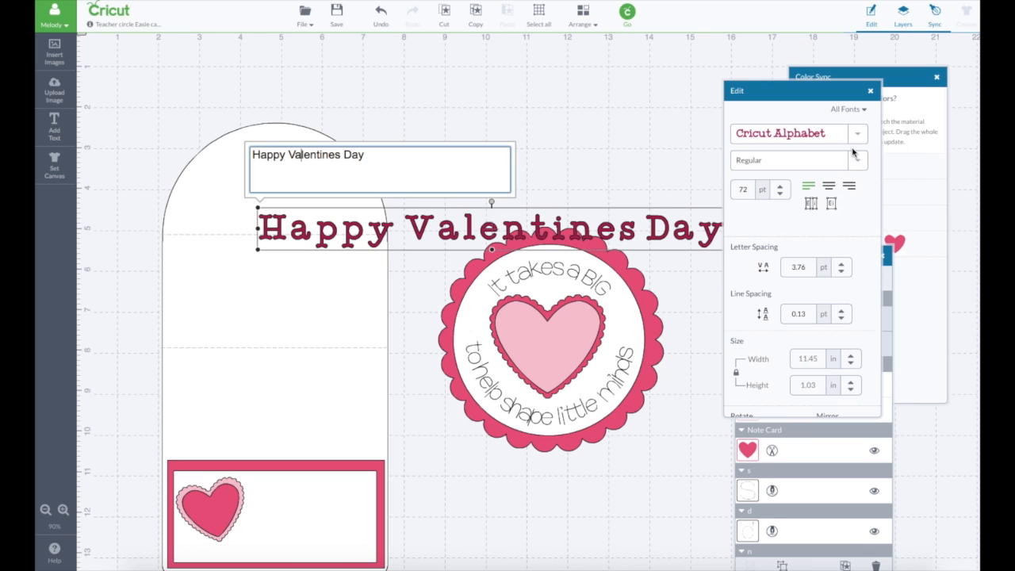
{"action": "left_click", "coordinate": [288, 155]}
{"action": "key", "text": "Return"}
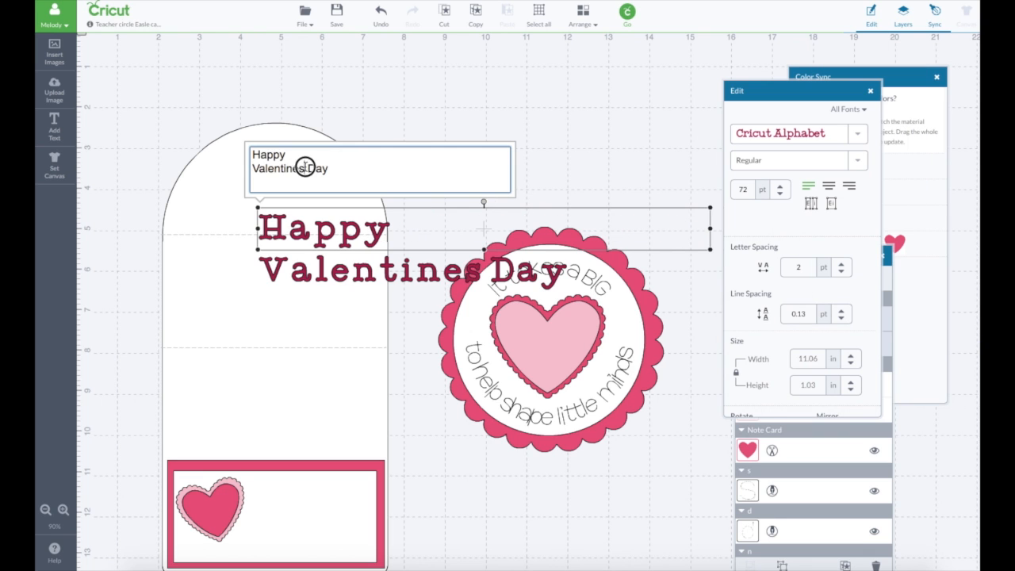
Try "Day" on a separate third line of the text, and rejoin it with "Valentines"
{"action": "left_click", "coordinate": [305, 168]}
{"action": "key", "text": "Return"}
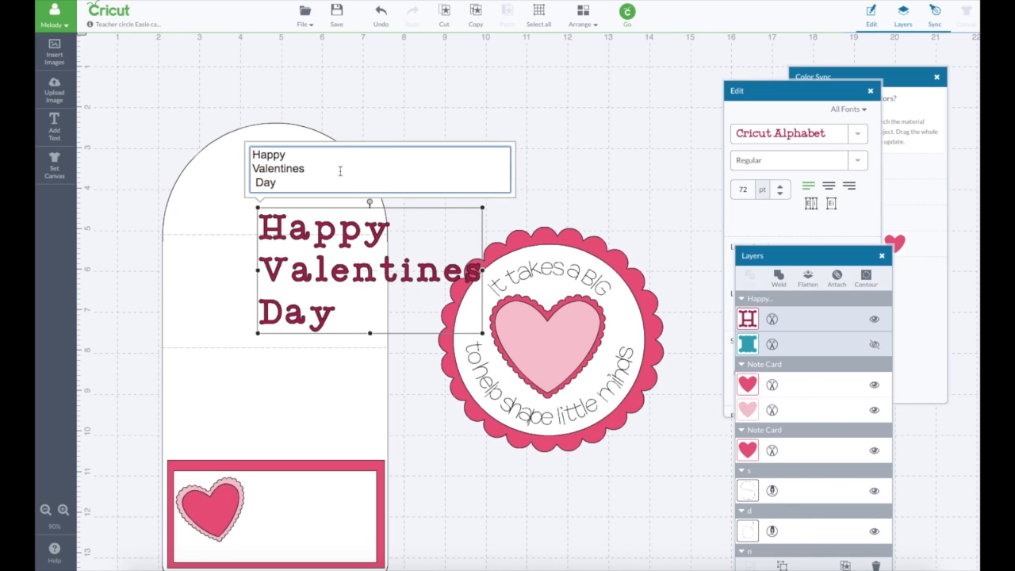
{"action": "key", "text": "BackSpace"}
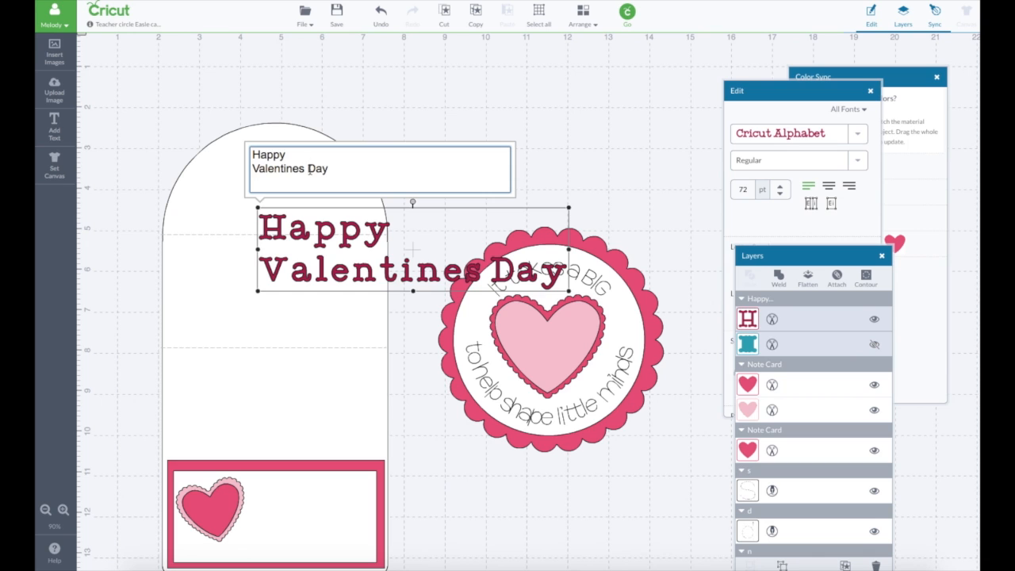
Put "Day" on its own third line of the greeting and center-align the text
{"action": "key", "text": "Return"}
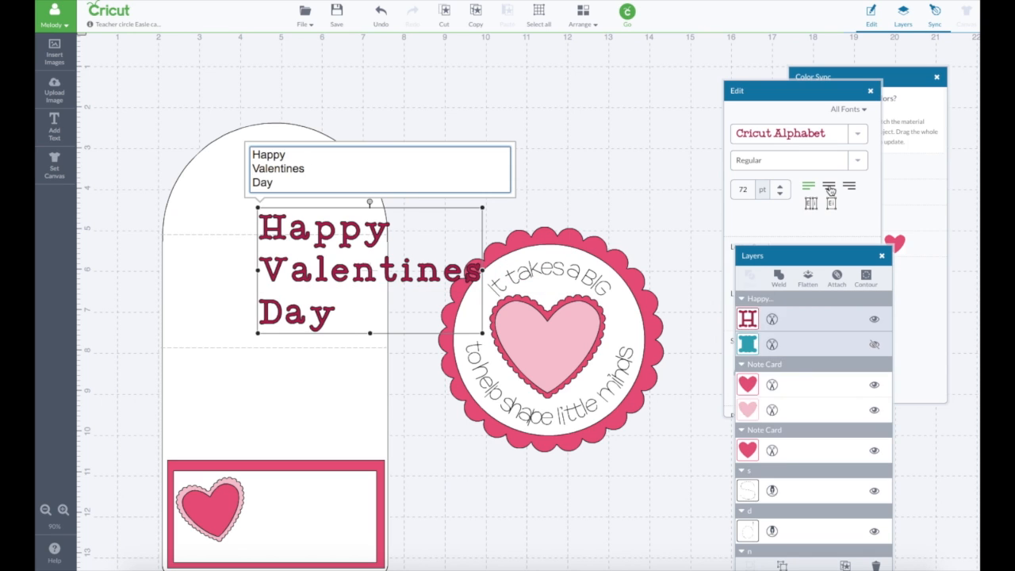
{"action": "left_click", "coordinate": [828, 187]}
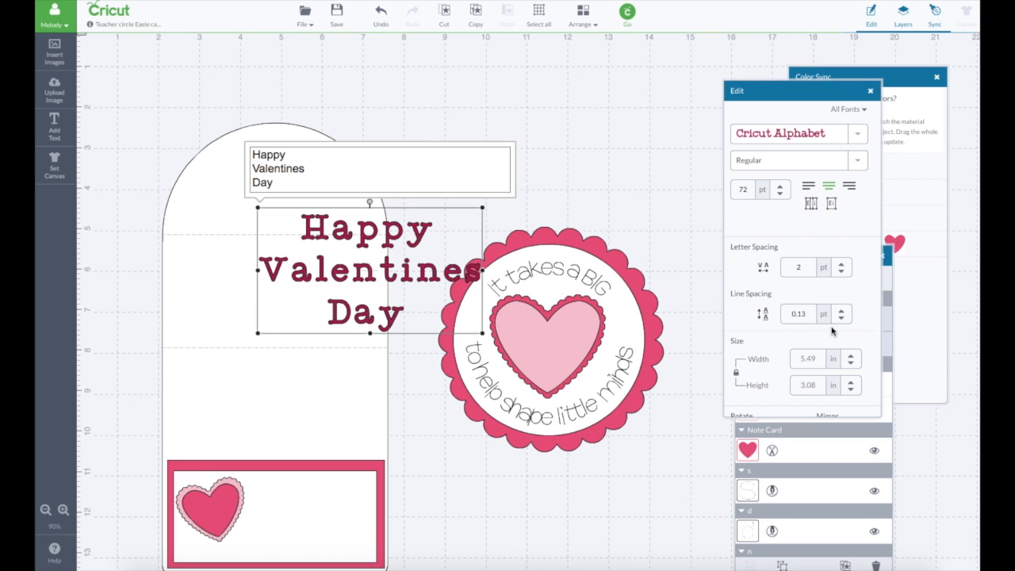
Tighten the greeting text by setting its letter spacing to -9 pt and its line spacing to 0 pt
{"action": "left_click", "coordinate": [841, 271]}
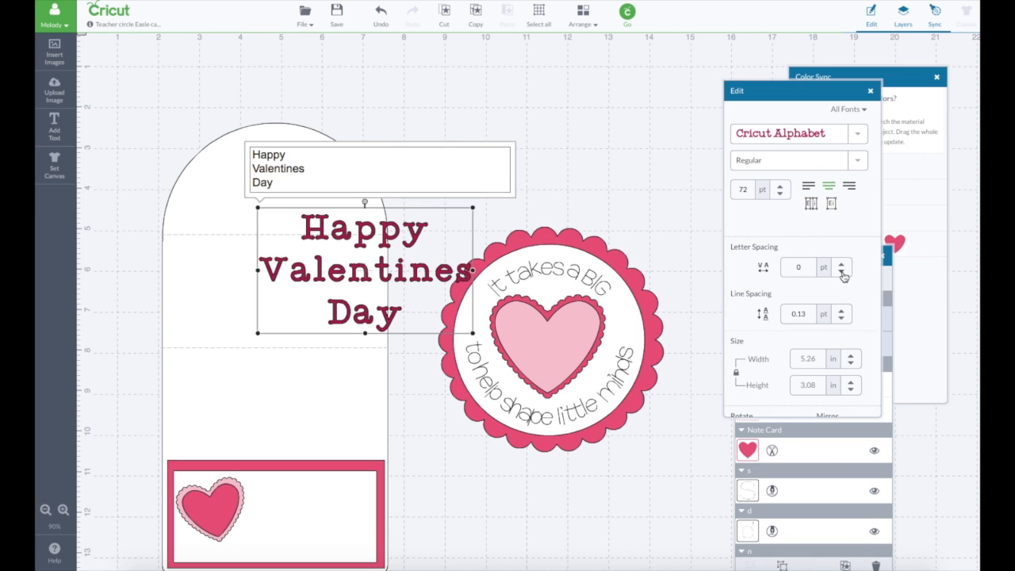
{"action": "left_click", "coordinate": [841, 271]}
{"action": "left_click", "coordinate": [841, 271]}
{"action": "left_click", "coordinate": [841, 271]}
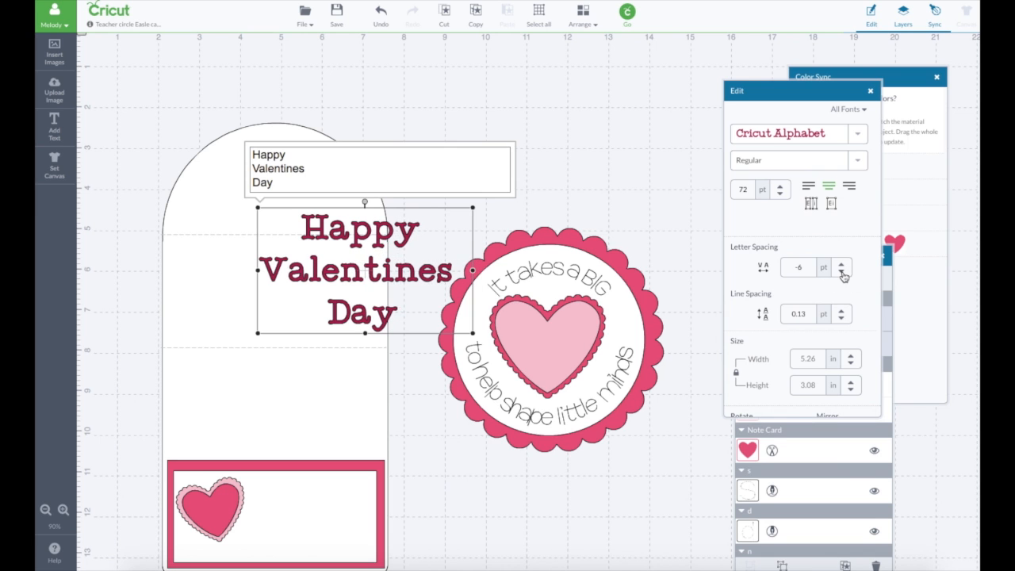
{"action": "left_click", "coordinate": [841, 271]}
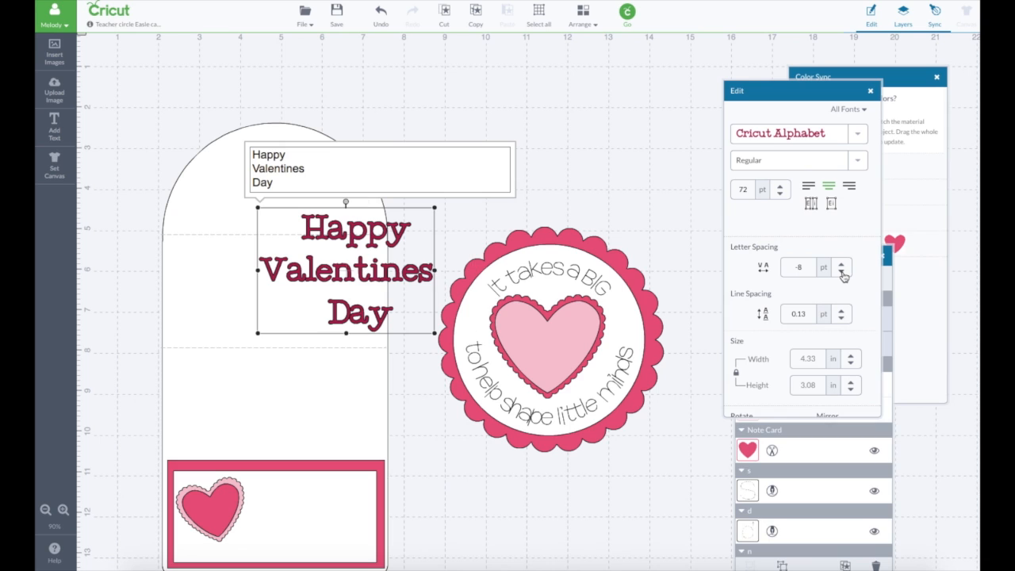
{"action": "left_click", "coordinate": [842, 272]}
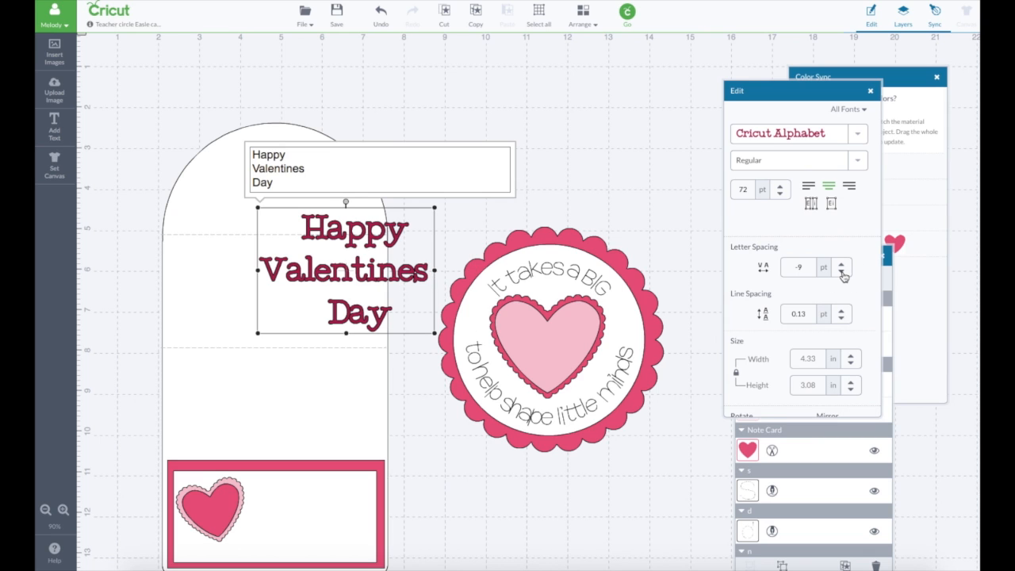
{"action": "left_click", "coordinate": [841, 318]}
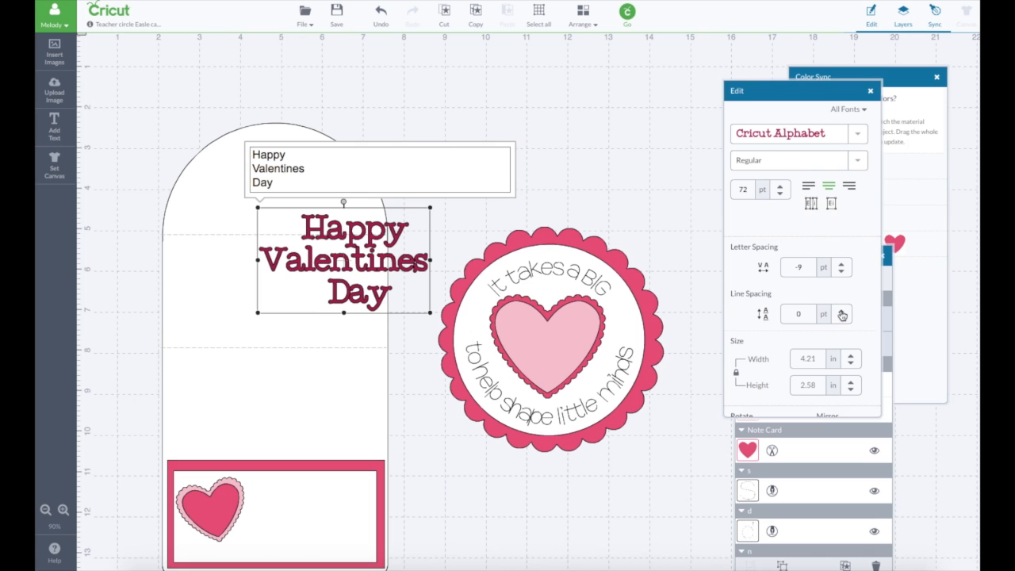
{"action": "left_click", "coordinate": [842, 312]}
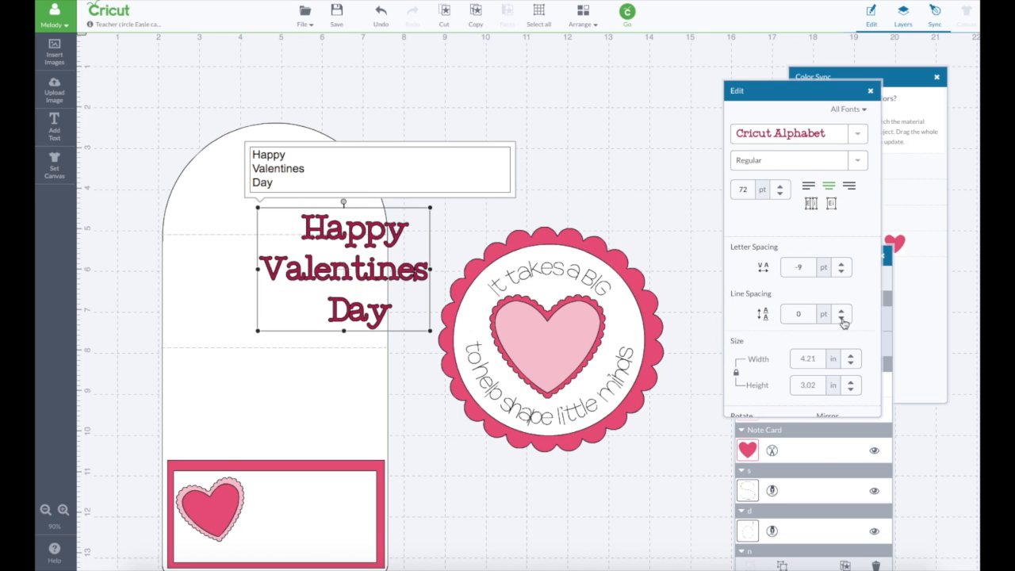
Try the greeting text beside the small heart on the card's bottom panel, shrunk to about 2.68 in wide
{"action": "left_click_drag", "start_coordinate": [350, 268], "coordinate": [338, 517]}
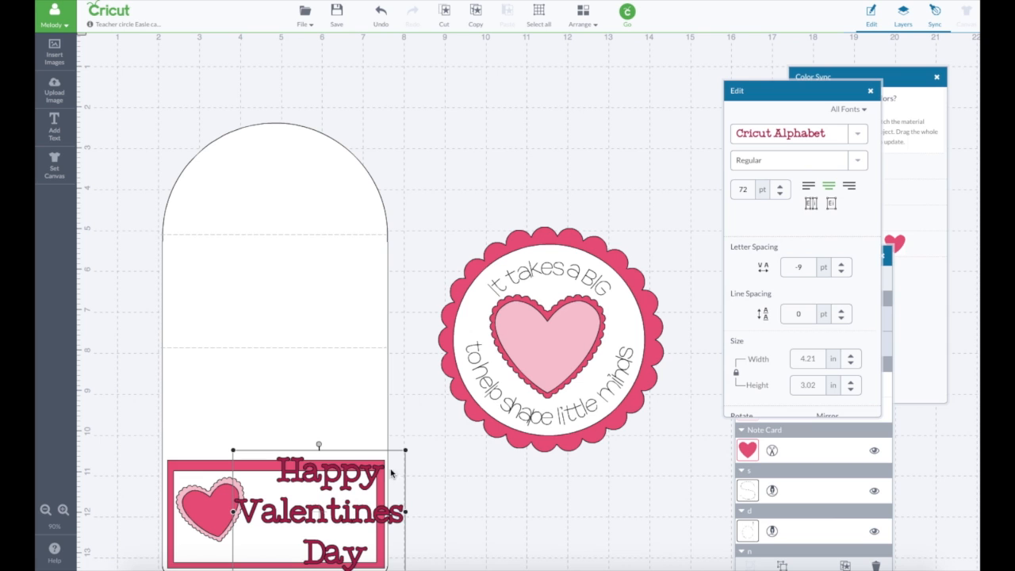
{"action": "left_click_drag", "start_coordinate": [405, 451], "coordinate": [361, 481]}
{"action": "left_click_drag", "start_coordinate": [323, 510], "coordinate": [337, 485]}
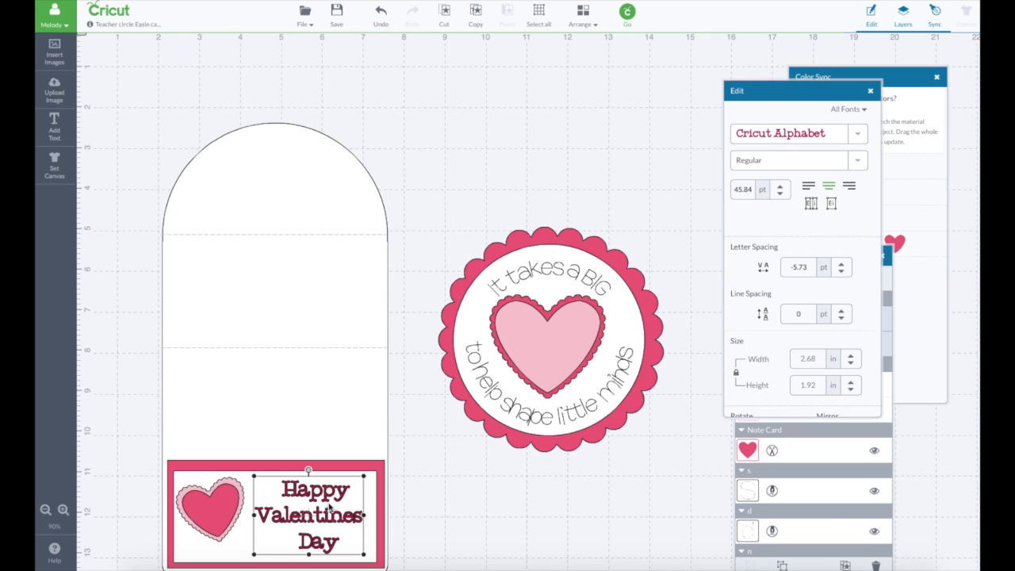
Move the greeting text off the bottom panel to the upper canvas and enlarge it to about 7.8 in wide
{"action": "left_click_drag", "start_coordinate": [329, 493], "coordinate": [435, 486]}
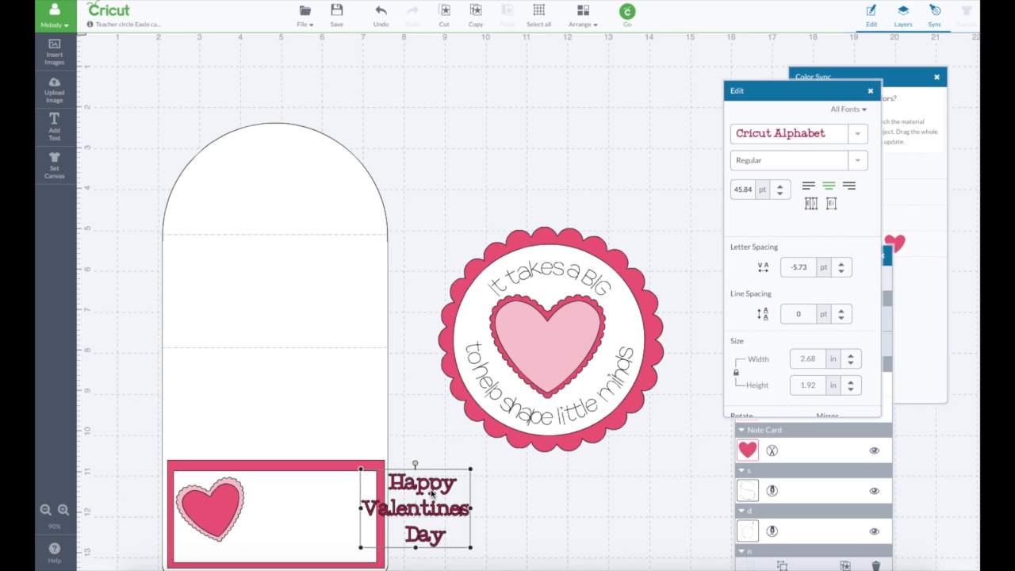
{"action": "left_click_drag", "start_coordinate": [430, 493], "coordinate": [469, 149]}
{"action": "left_click_drag", "start_coordinate": [505, 211], "coordinate": [698, 444]}
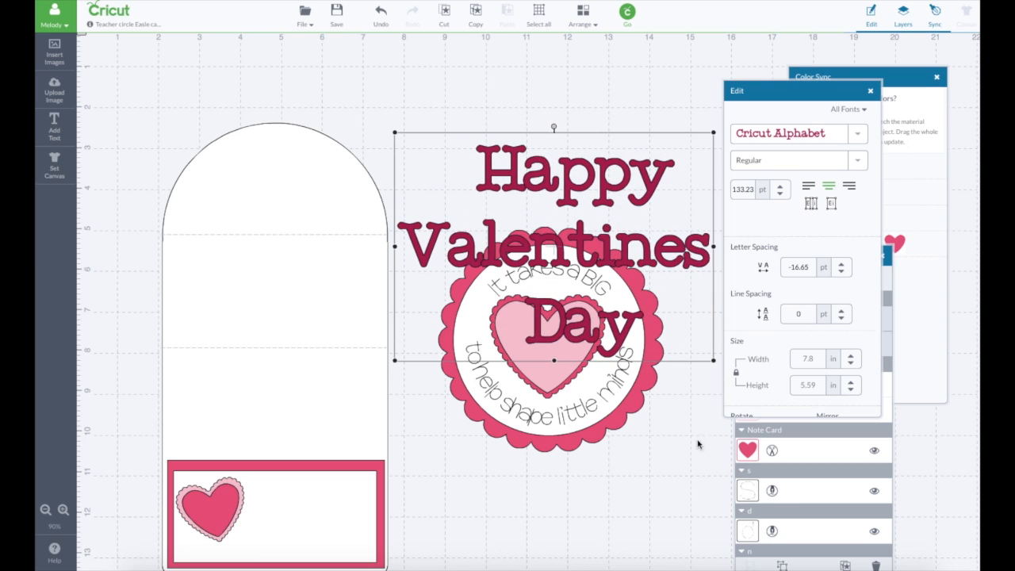
{"action": "left_click_drag", "start_coordinate": [615, 273], "coordinate": [540, 207]}
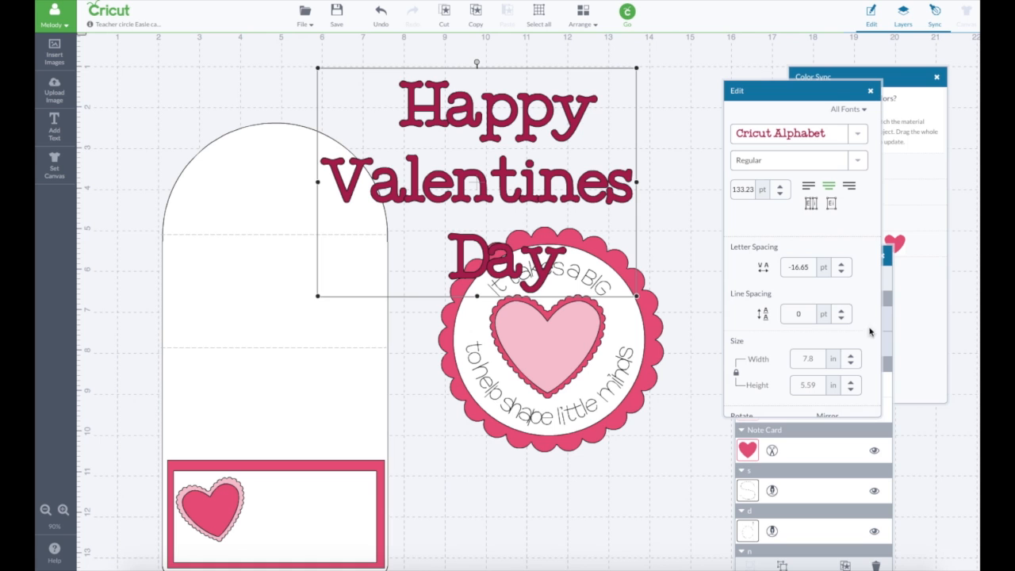
Isolate the letters of the "Happy Valentines Day" text so each one is a separate object
{"action": "left_click_drag", "start_coordinate": [826, 92], "coordinate": [733, 228]}
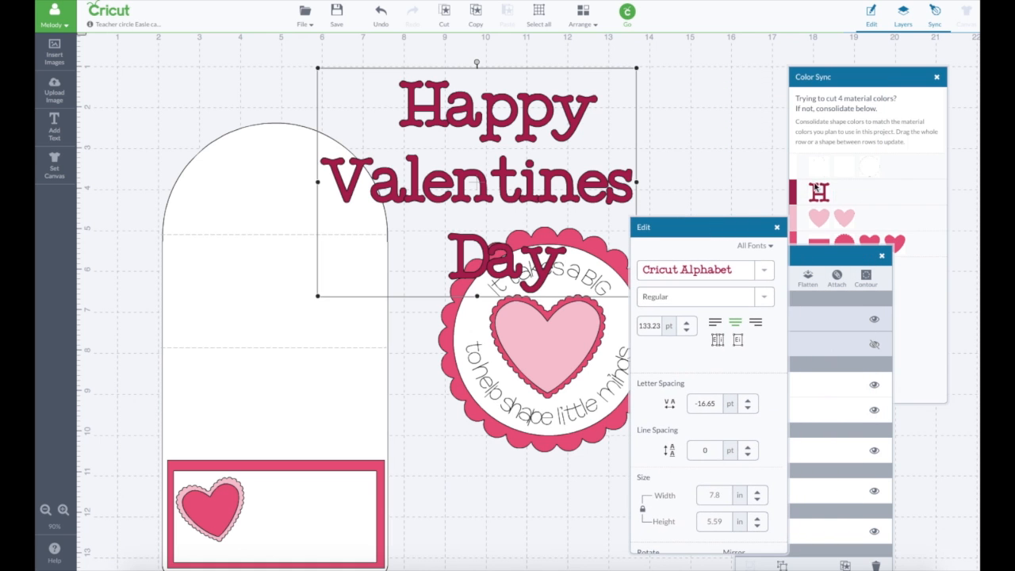
{"action": "left_click", "coordinate": [903, 16]}
{"action": "left_click", "coordinate": [903, 16]}
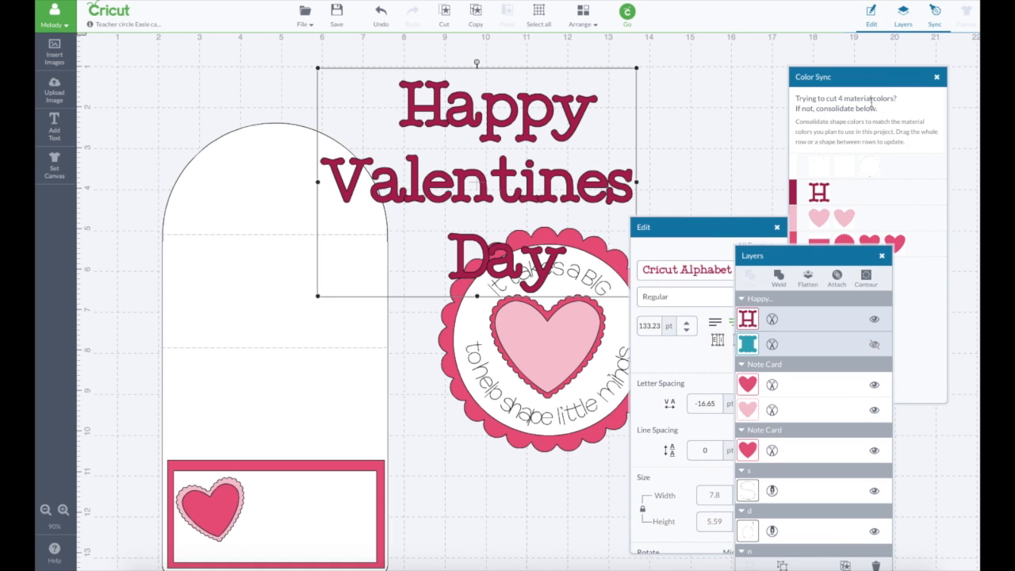
{"action": "left_click_drag", "start_coordinate": [844, 254], "coordinate": [820, 76]}
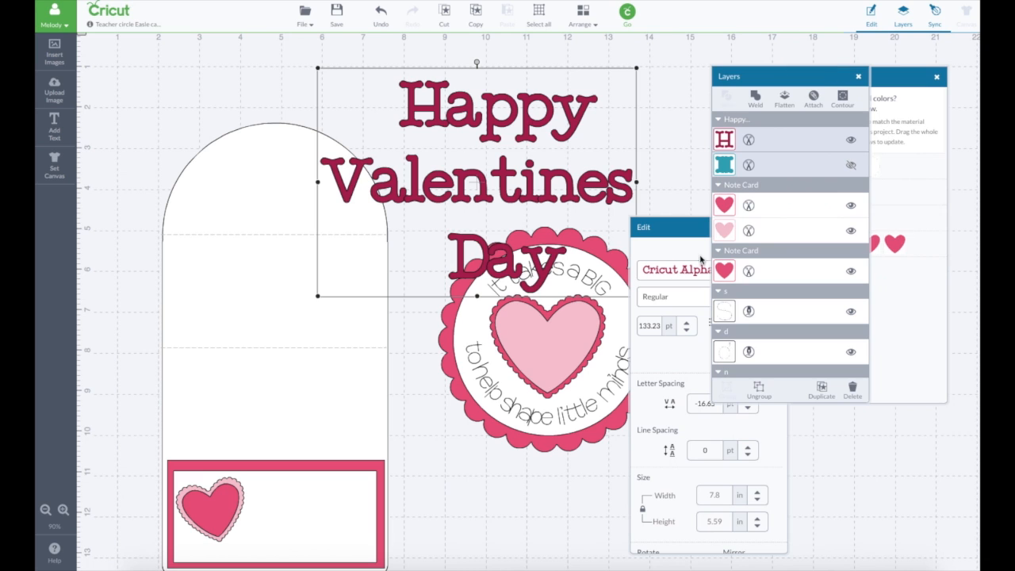
{"action": "left_click_drag", "start_coordinate": [668, 228], "coordinate": [732, 251]}
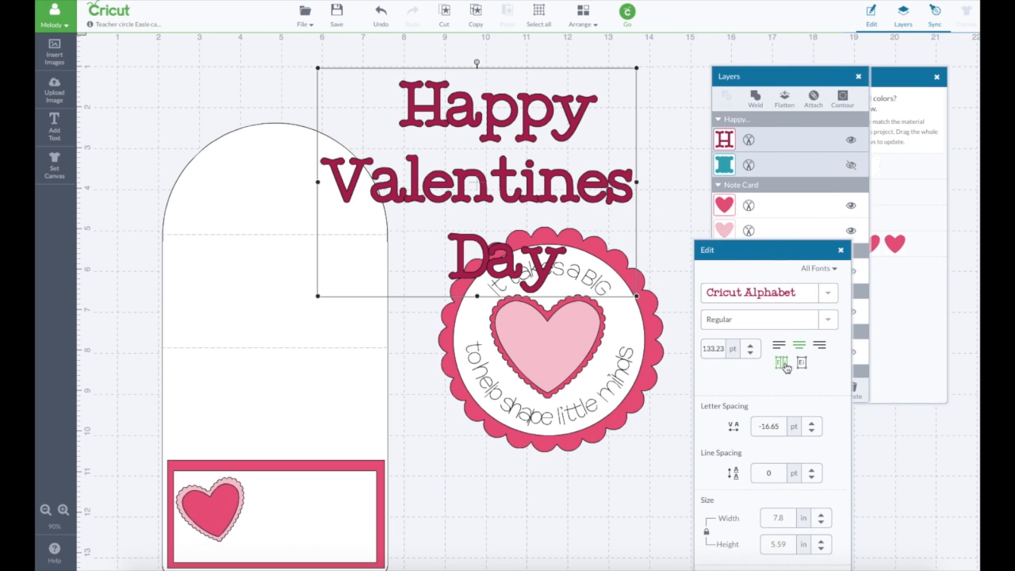
{"action": "left_click", "coordinate": [784, 363]}
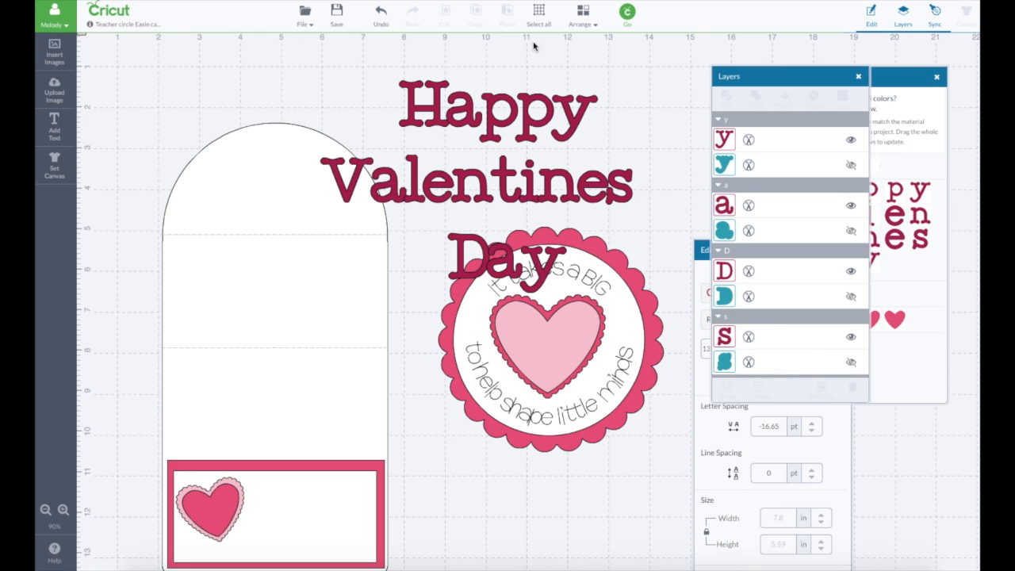
Shift individual letters in "Happy", "Valentines" and "Day" closer together so that neighbouring letters overlap
{"action": "left_click", "coordinate": [506, 125]}
{"action": "left_click_drag", "start_coordinate": [506, 124], "coordinate": [555, 118]}
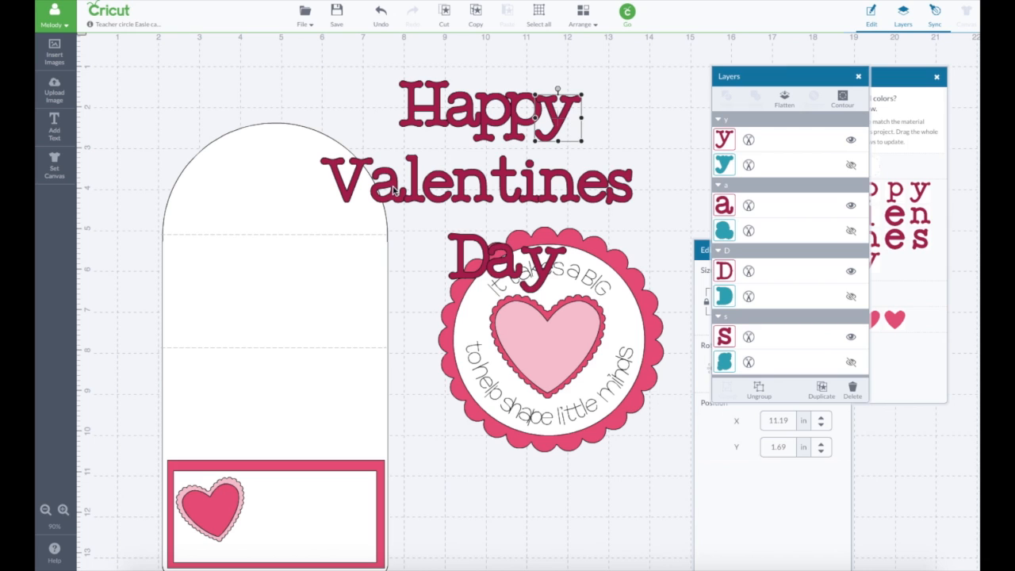
{"action": "left_click_drag", "start_coordinate": [436, 186], "coordinate": [591, 187]}
{"action": "left_click", "coordinate": [464, 185]}
{"action": "left_click", "coordinate": [540, 186]}
{"action": "left_click", "coordinate": [611, 185]}
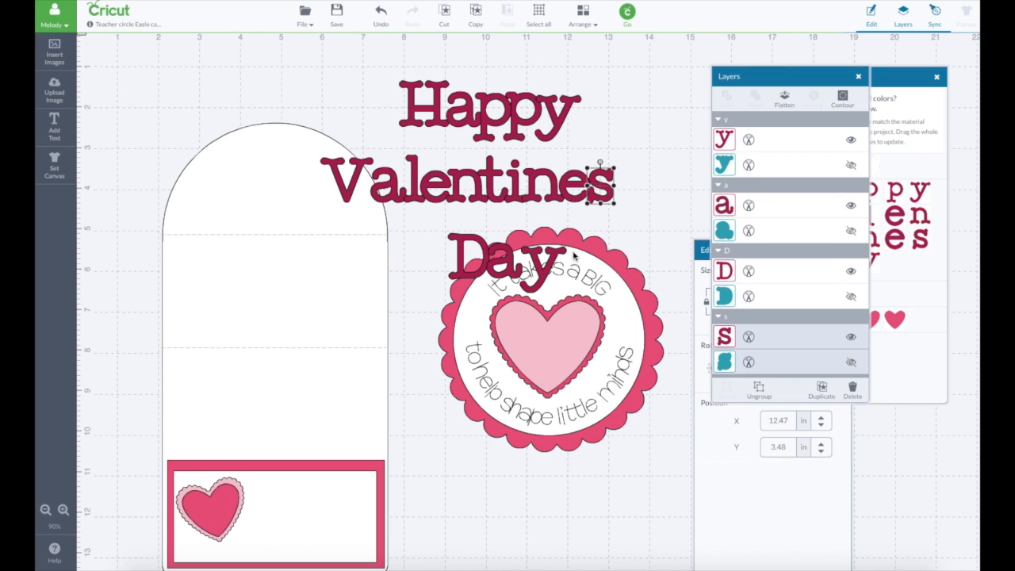
{"action": "left_click_drag", "start_coordinate": [542, 266], "coordinate": [531, 266]}
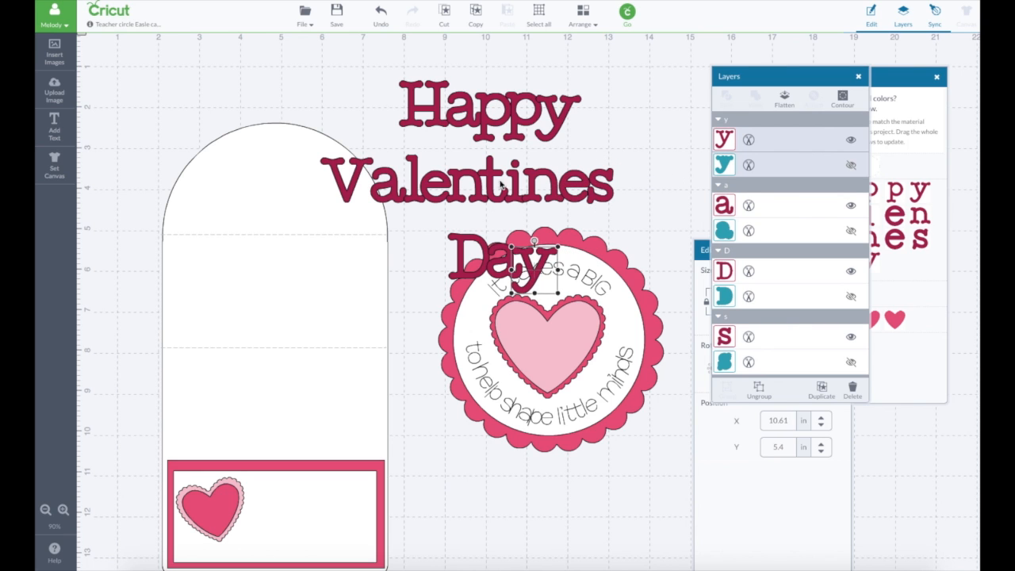
Move the letters of "Day" up beneath the end of "Valentines" so the two words touch
{"action": "left_click_drag", "start_coordinate": [475, 242], "coordinate": [525, 206]}
{"action": "left_click_drag", "start_coordinate": [510, 252], "coordinate": [577, 233]}
Move the letters of "Happy" down one by one to overlap each other and touch the top of "Valentines"
{"action": "left_click_drag", "start_coordinate": [559, 126], "coordinate": [550, 144]}
{"action": "left_click_drag", "start_coordinate": [414, 115], "coordinate": [385, 142]}
{"action": "left_click_drag", "start_coordinate": [451, 118], "coordinate": [426, 144]}
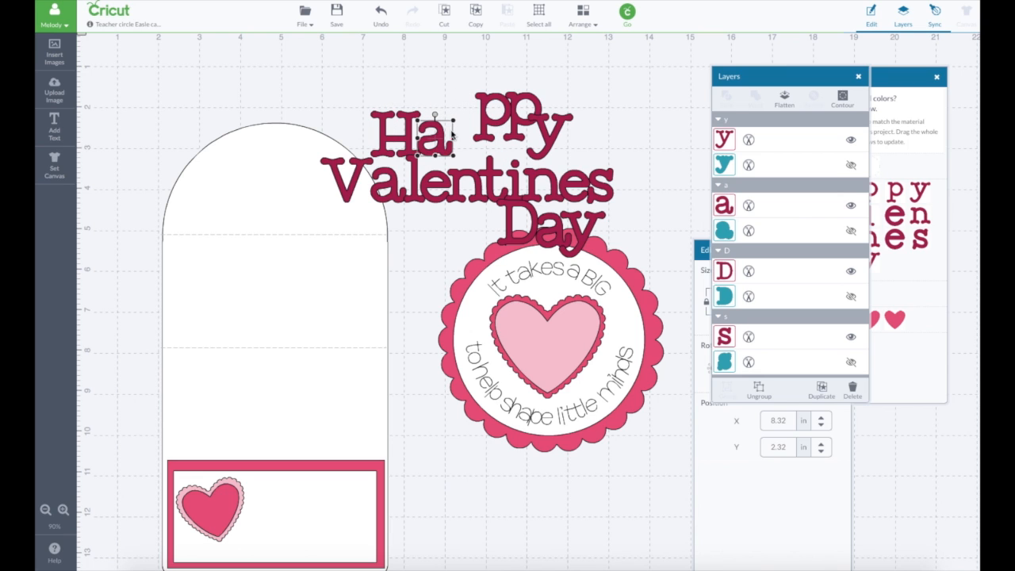
{"action": "left_click_drag", "start_coordinate": [483, 119], "coordinate": [459, 148]}
{"action": "left_click_drag", "start_coordinate": [487, 141], "coordinate": [488, 143]}
{"action": "left_click_drag", "start_coordinate": [552, 141], "coordinate": [529, 142]}
{"action": "left_click", "coordinate": [611, 134]}
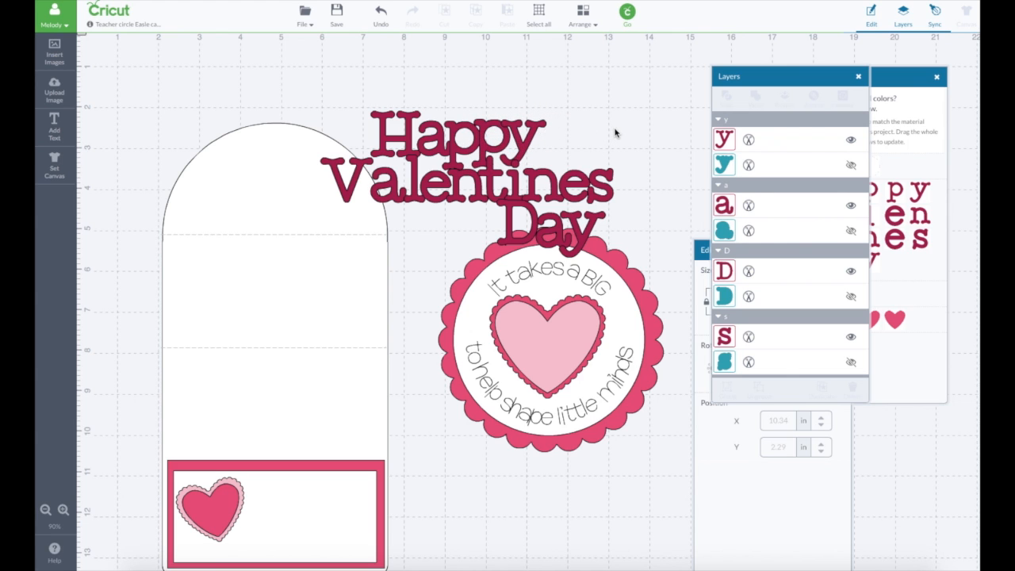
Try welding all the greeting letters into one shape and moving it, and undo both the move and the weld
{"action": "left_click_drag", "start_coordinate": [314, 76], "coordinate": [645, 274]}
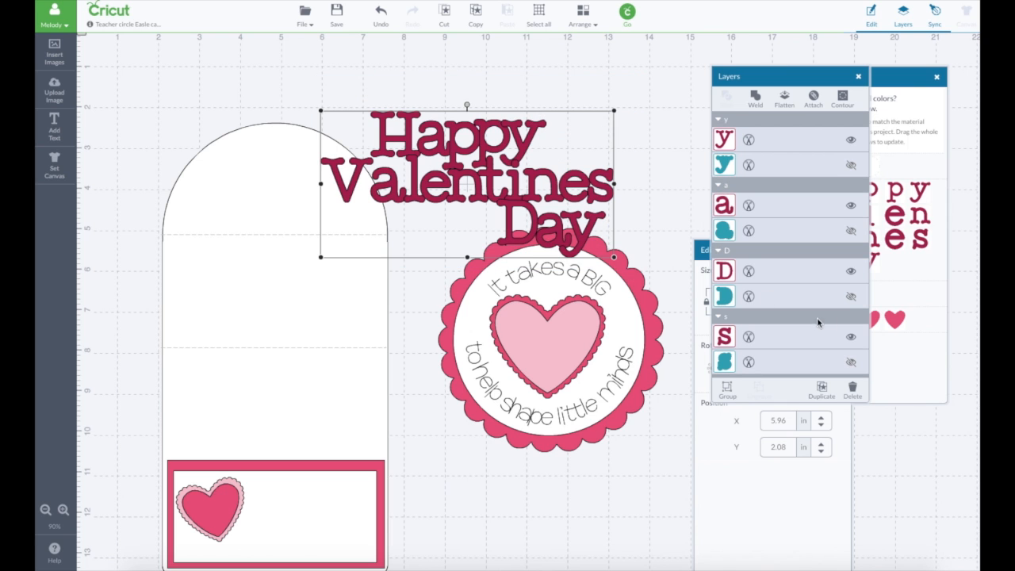
{"action": "left_click", "coordinate": [757, 98]}
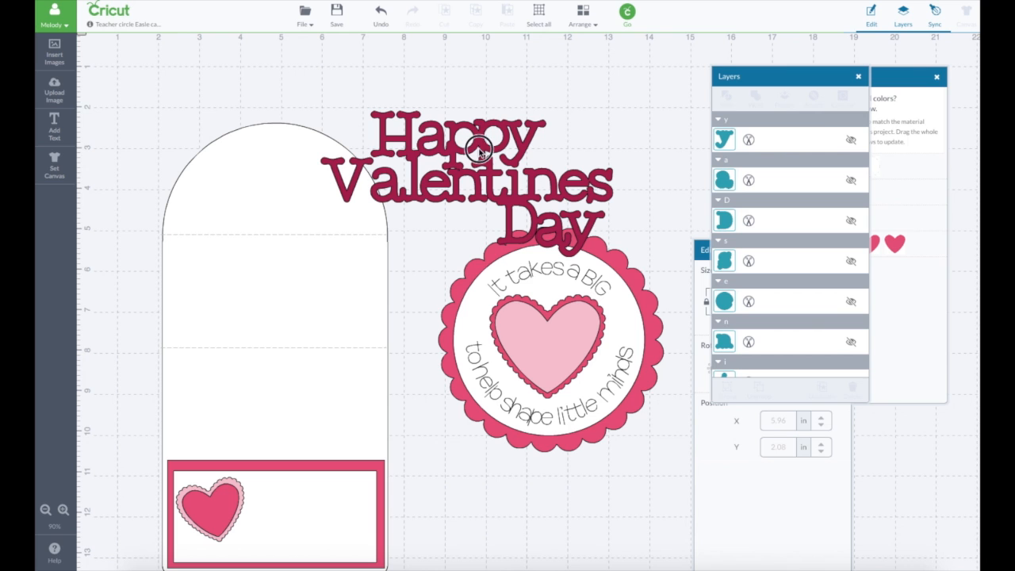
{"action": "left_click", "coordinate": [489, 159]}
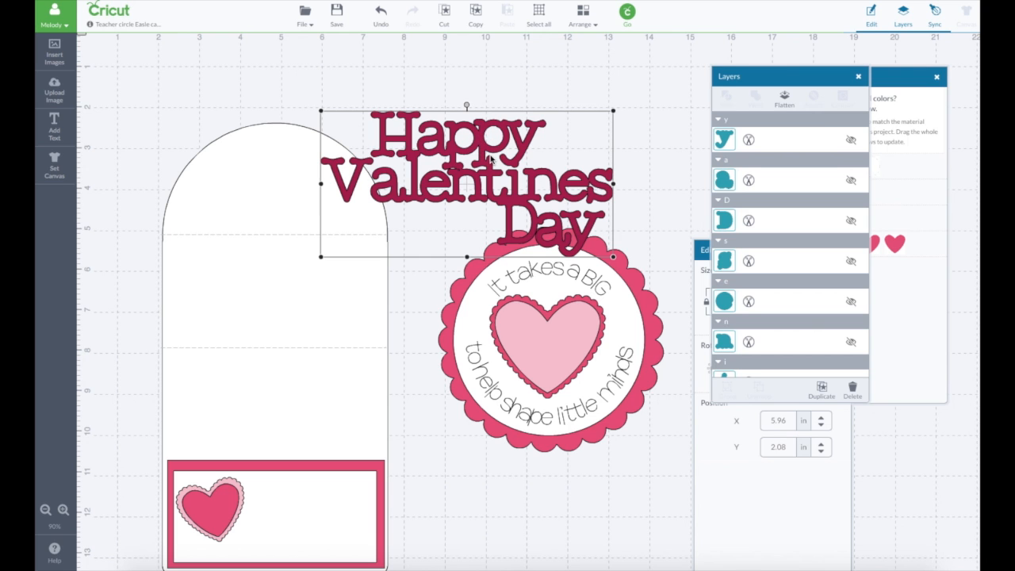
{"action": "left_click_drag", "start_coordinate": [491, 158], "coordinate": [525, 134]}
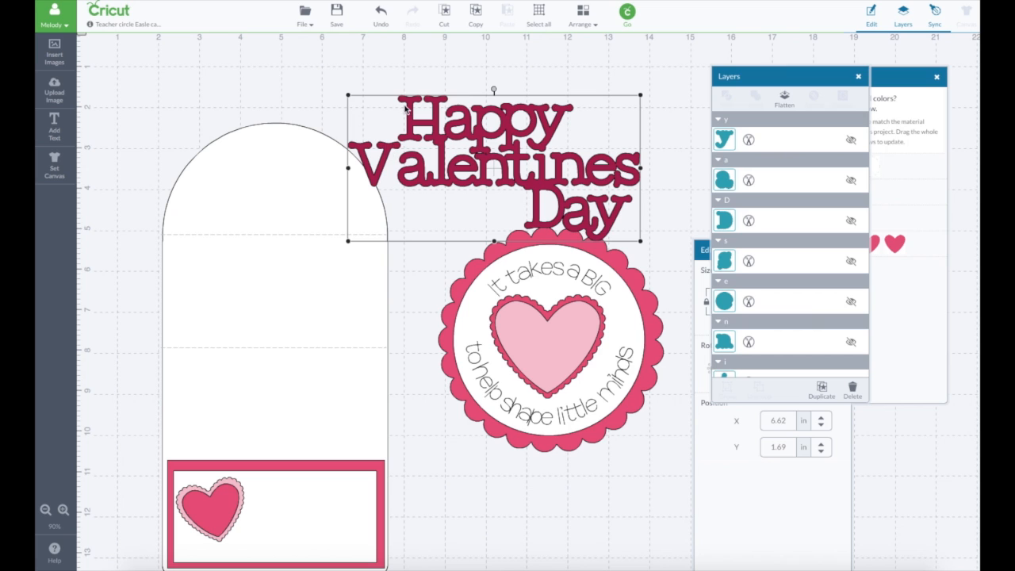
{"action": "left_click", "coordinate": [381, 11]}
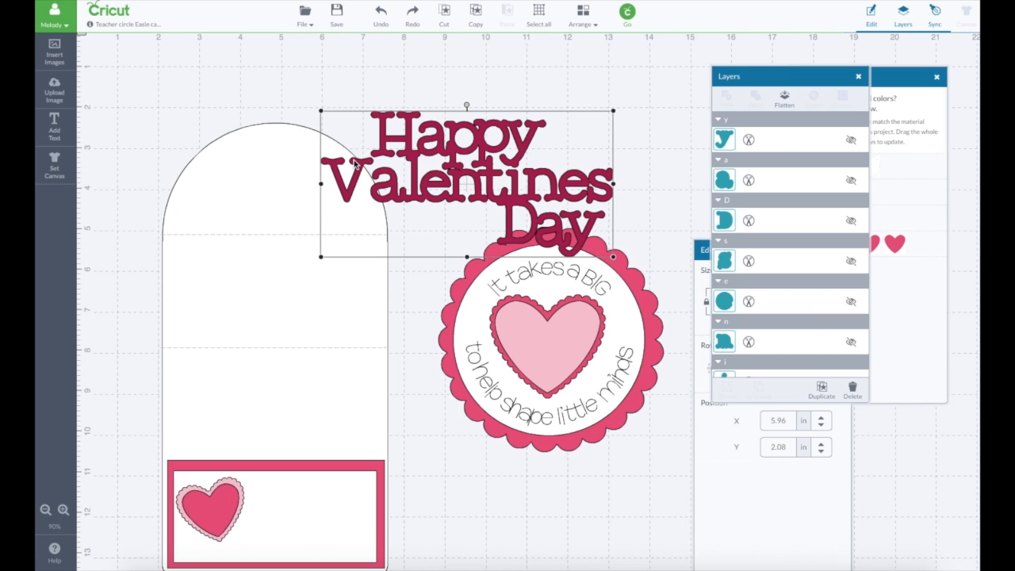
{"action": "left_click", "coordinate": [381, 14]}
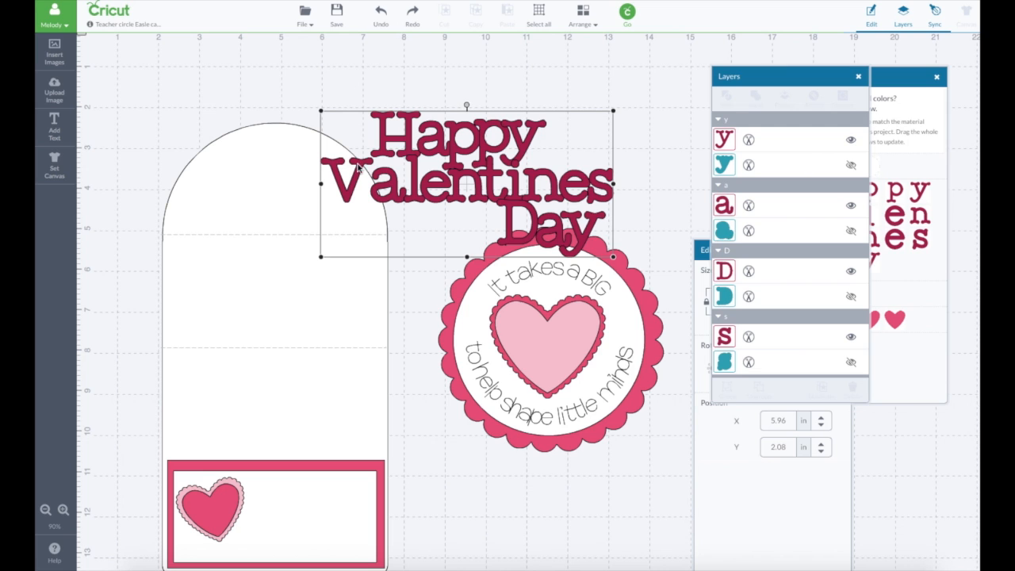
Shift the "V" and first "a" of "Valentines" to overlap their neighbours, and weld all the greeting letters into one shape
{"action": "left_click_drag", "start_coordinate": [359, 167], "coordinate": [363, 163]}
{"action": "left_click_drag", "start_coordinate": [394, 197], "coordinate": [388, 182]}
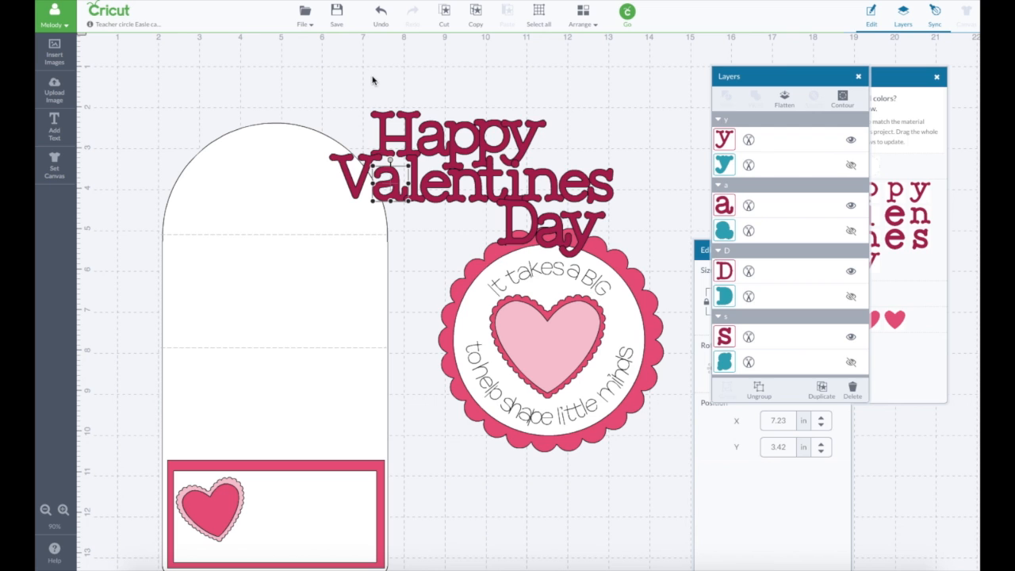
{"action": "left_click_drag", "start_coordinate": [359, 74], "coordinate": [645, 264]}
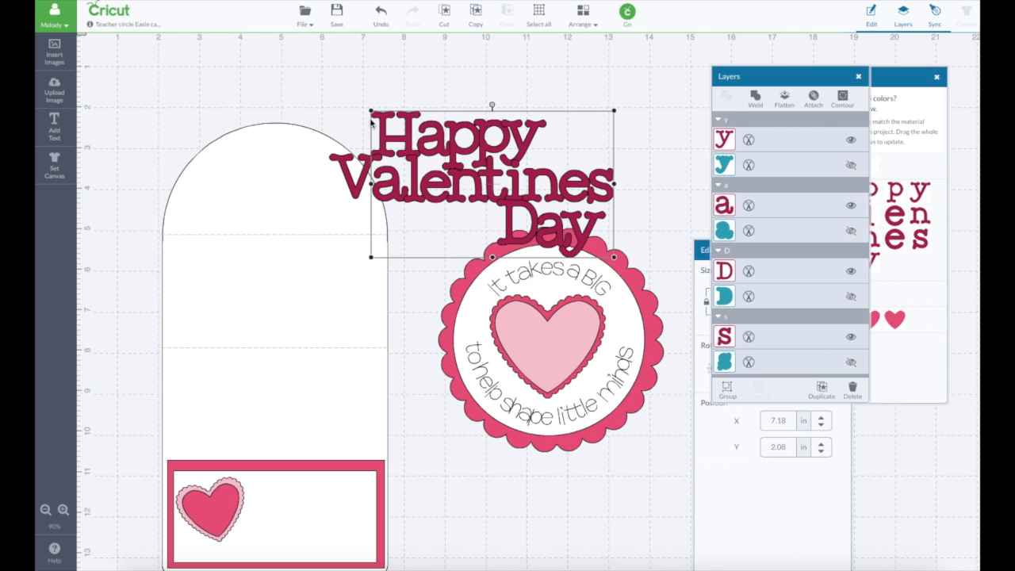
{"action": "left_click_drag", "start_coordinate": [318, 102], "coordinate": [637, 272]}
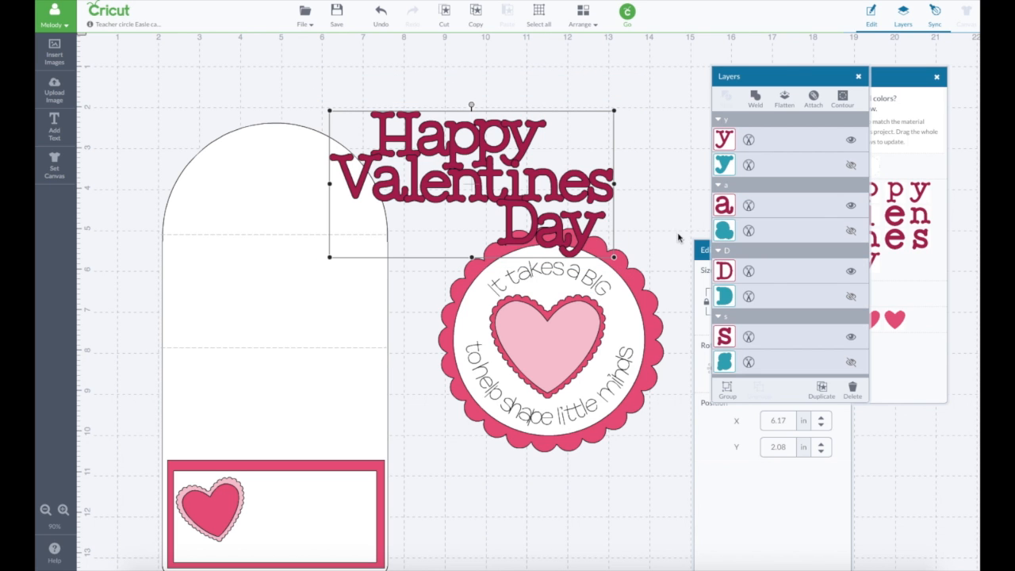
{"action": "left_click", "coordinate": [680, 162]}
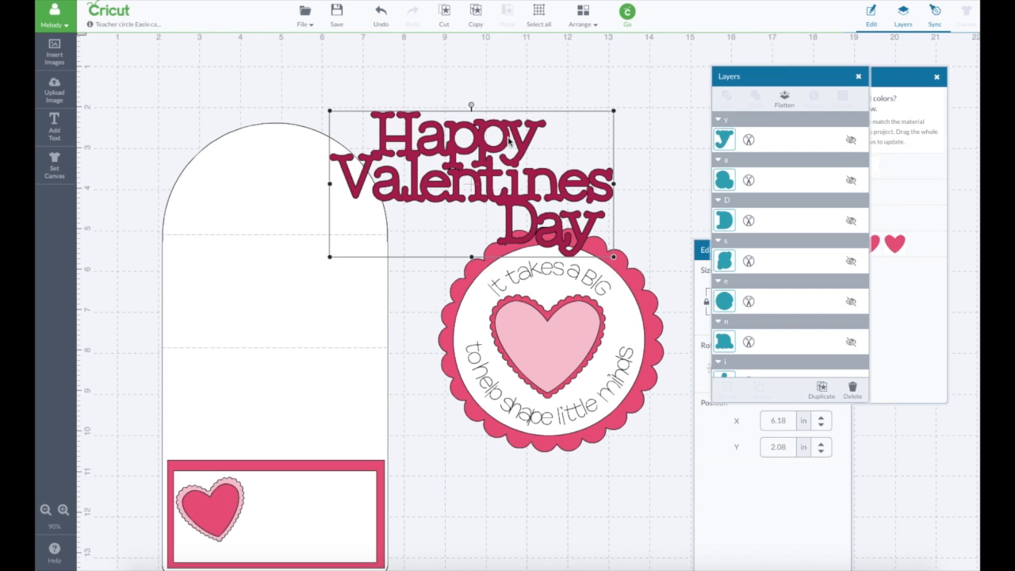
Shrink the welded greeting to fit beside the small heart on the bottom panel, at about X 3.9 in, Y 11.2 in
{"action": "left_click_drag", "start_coordinate": [510, 139], "coordinate": [443, 317]}
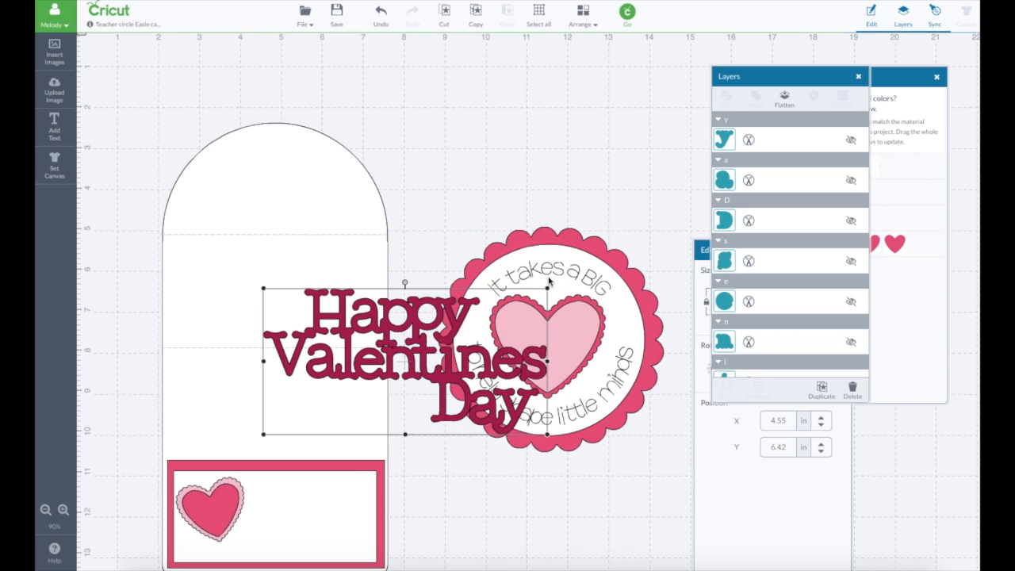
{"action": "left_click_drag", "start_coordinate": [546, 293], "coordinate": [482, 363]}
{"action": "left_click_drag", "start_coordinate": [349, 433], "coordinate": [377, 477]}
{"action": "mouse_move", "coordinate": [343, 514]}
{"action": "left_mouse_down"}
{"action": "mouse_move", "coordinate": [334, 523]}
{"action": "mouse_move", "coordinate": [360, 505]}
{"action": "left_mouse_up"}
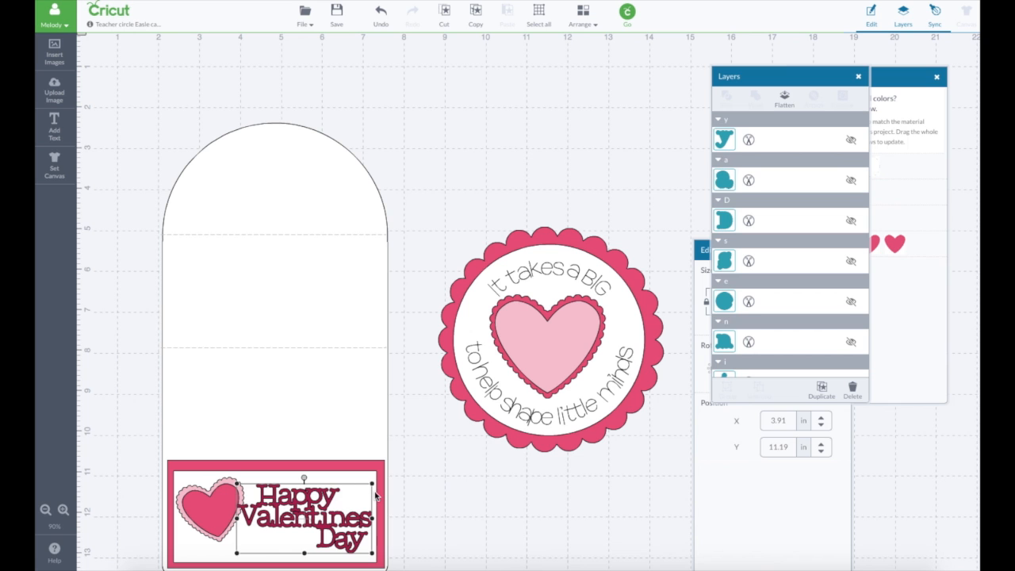
Move the welded greeting up to X 4.91 in, Y 9.85 in, and search the whole image library for "Happy Valentines"
{"action": "left_click_drag", "start_coordinate": [368, 491], "coordinate": [410, 438]}
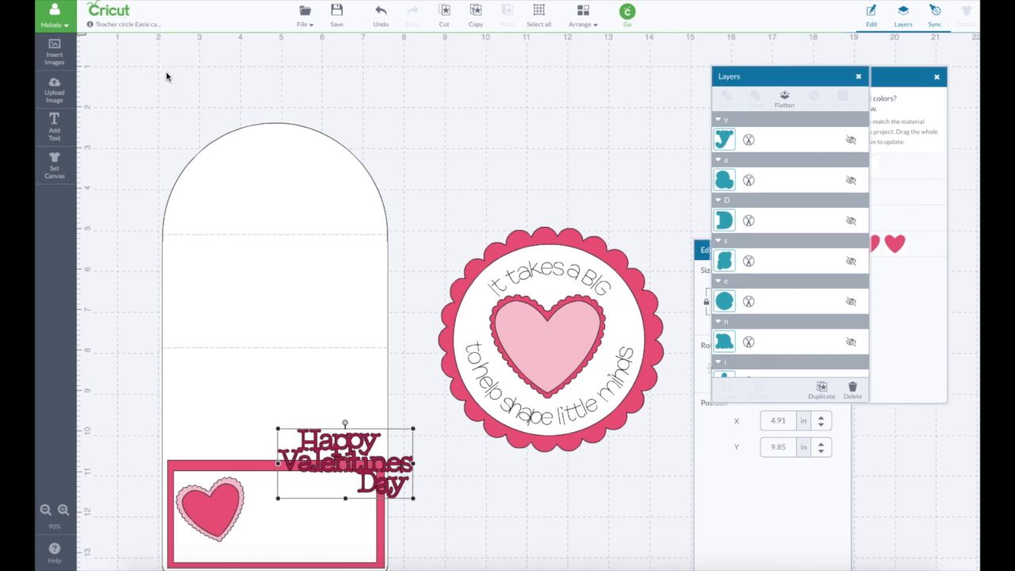
{"action": "left_click", "coordinate": [55, 60]}
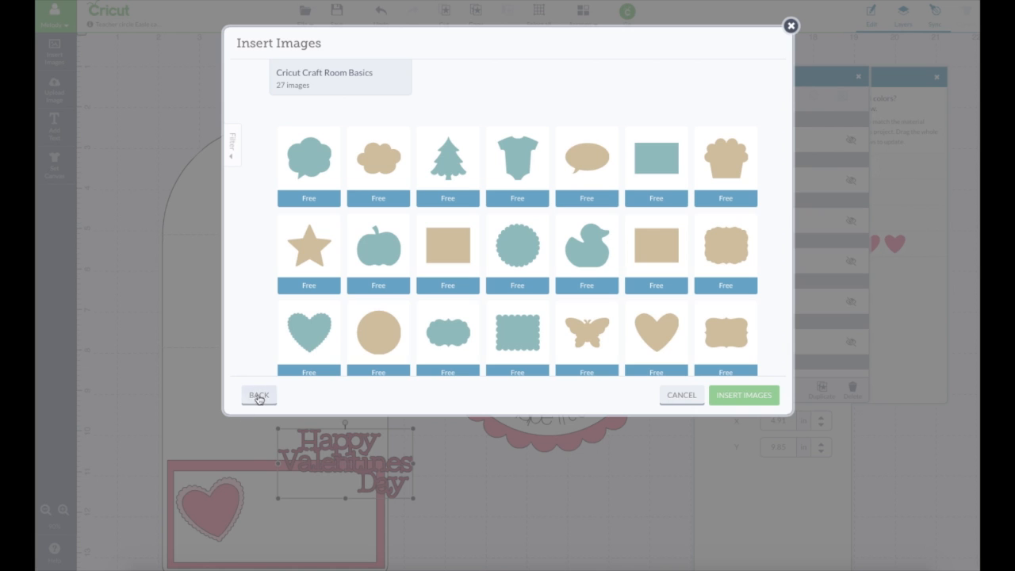
{"action": "left_click", "coordinate": [259, 397]}
{"action": "left_click", "coordinate": [254, 404]}
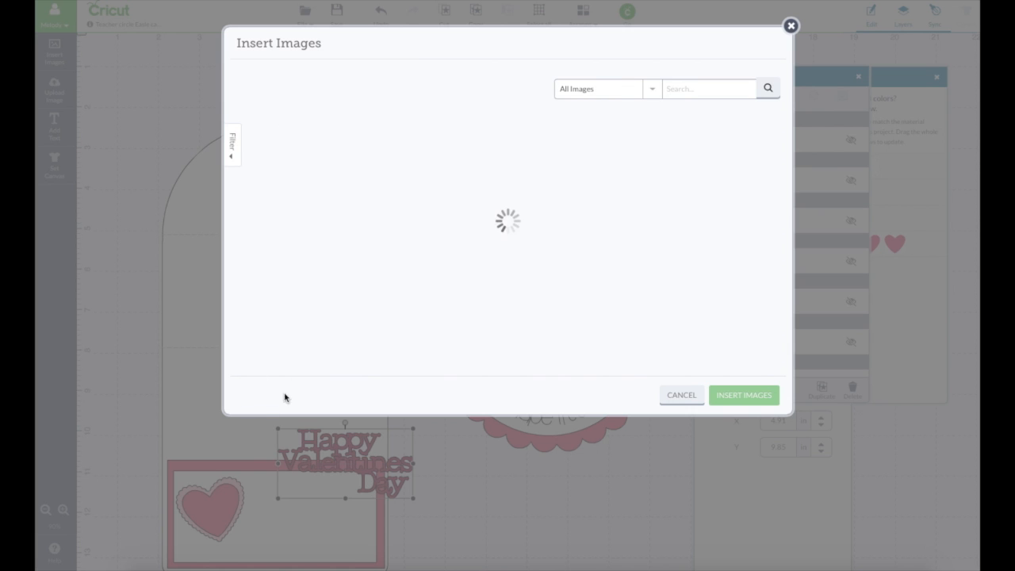
{"action": "left_click", "coordinate": [691, 89]}
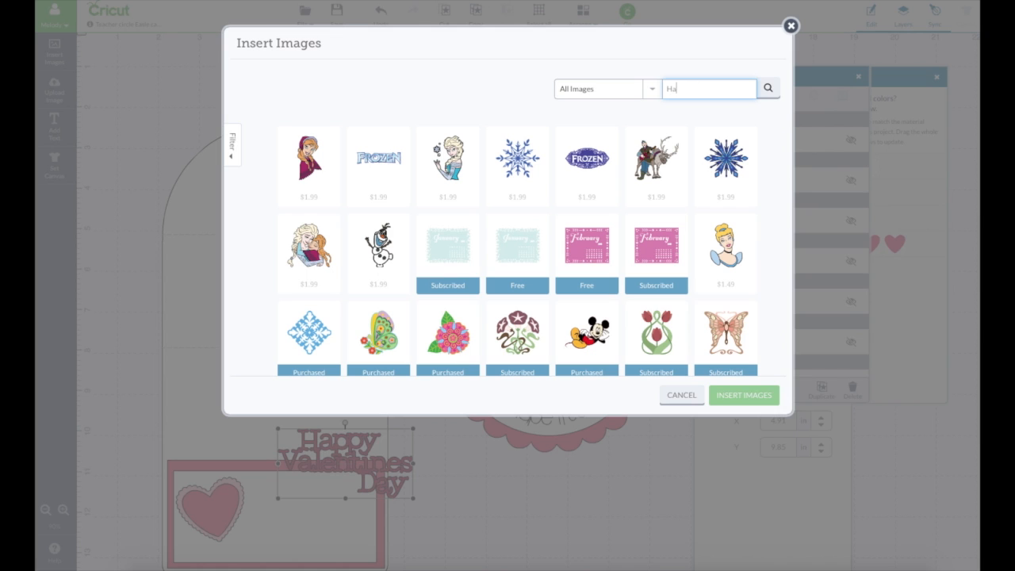
{"action": "type", "text": "Happy Valentines"}
{"action": "key", "text": "Return"}
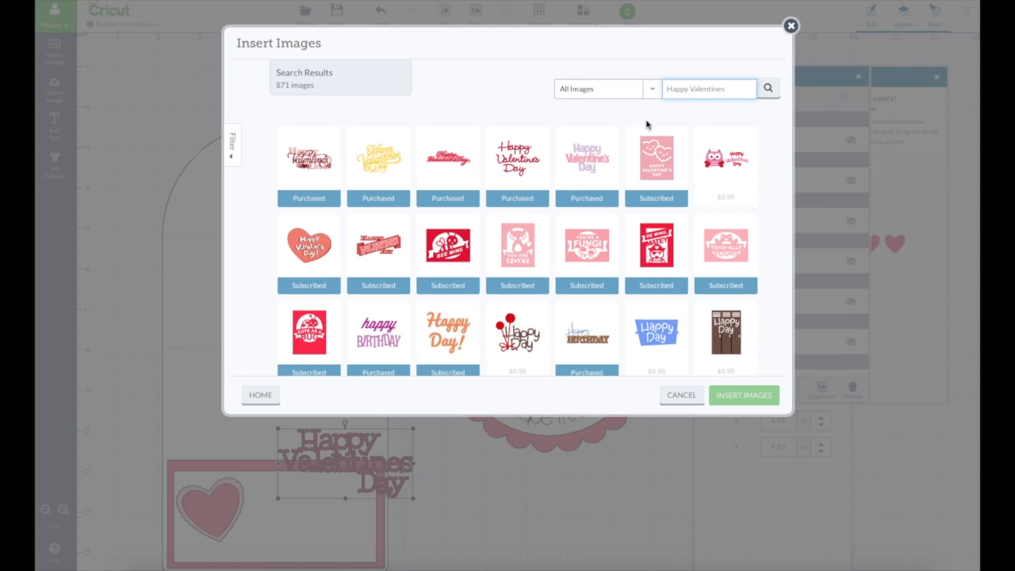
Select the first layered "Happy Valentine's Day" image and look through the remaining search results
{"action": "left_click", "coordinate": [320, 174]}
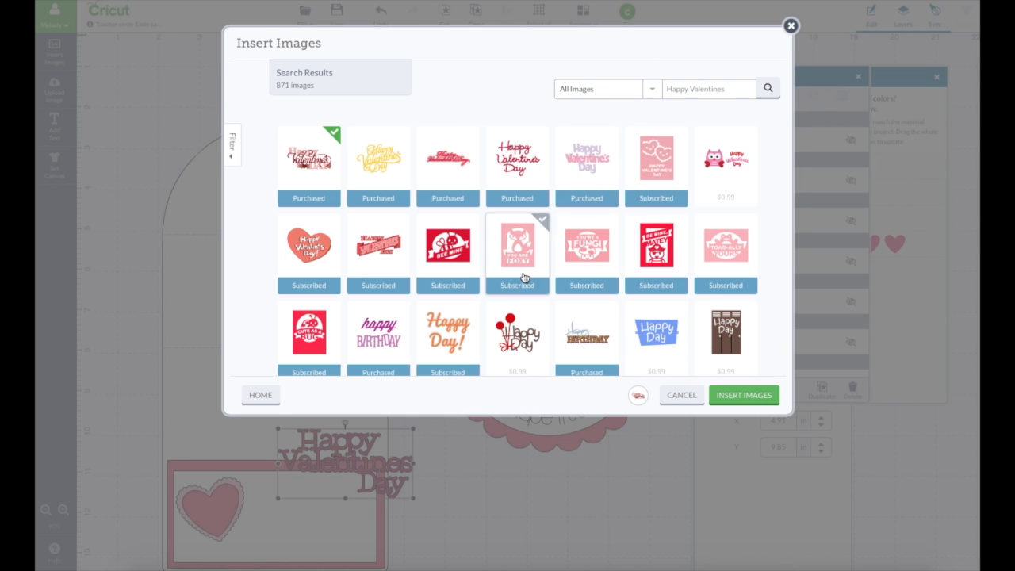
{"action": "scroll", "coordinate": [482, 316], "scroll_direction": "down", "scroll_amount": 1}
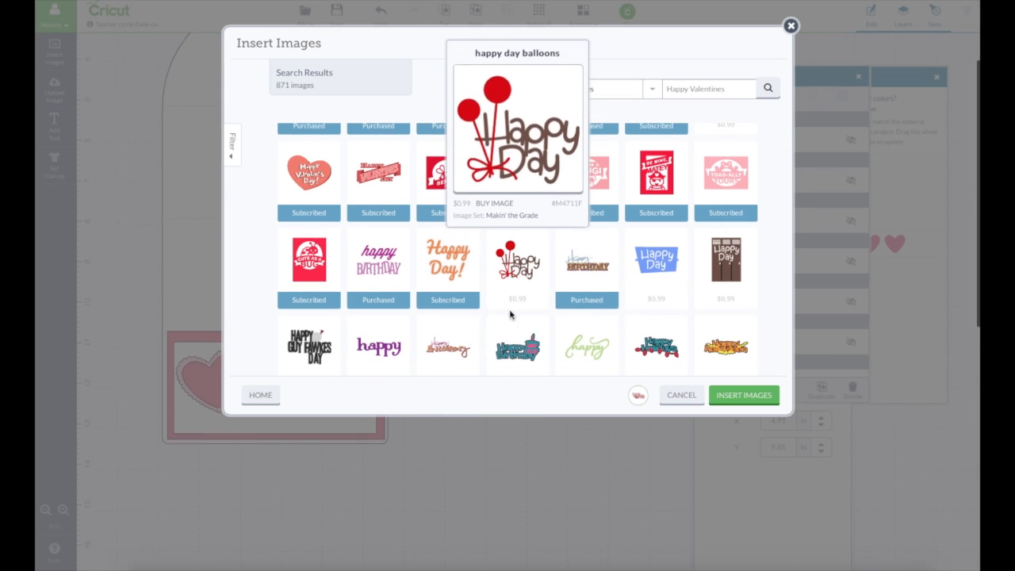
{"action": "scroll", "coordinate": [563, 313], "scroll_direction": "down", "scroll_amount": 1}
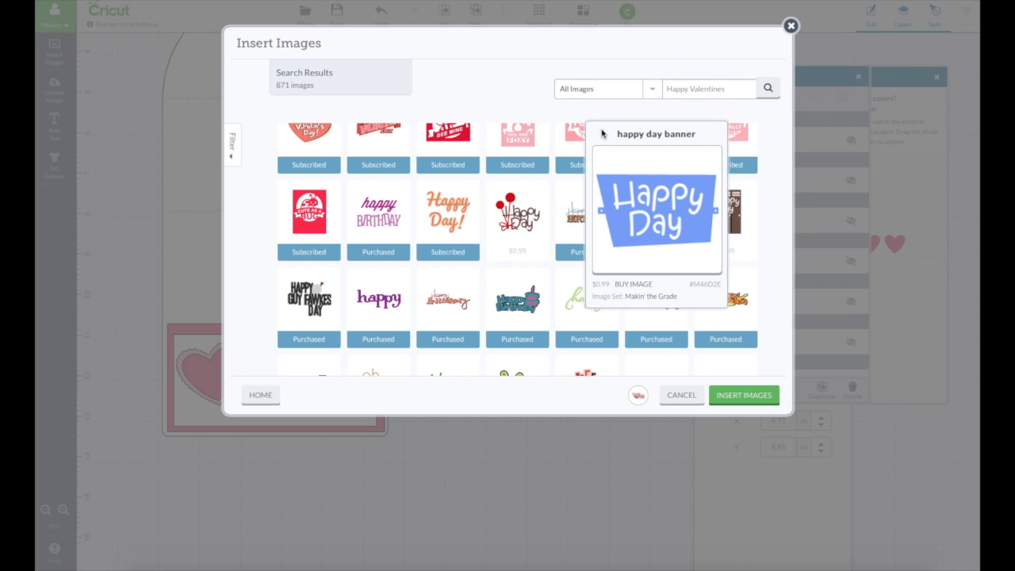
{"action": "scroll", "coordinate": [533, 214], "scroll_direction": "down", "scroll_amount": 1}
{"action": "mouse_move", "coordinate": [529, 227]}
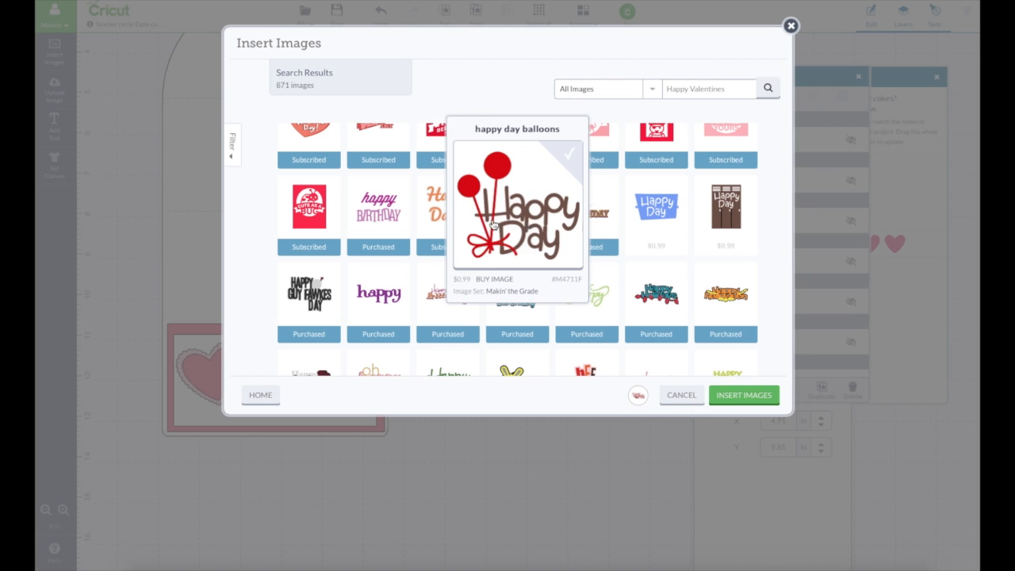
{"action": "scroll", "coordinate": [498, 238], "scroll_direction": "down", "scroll_amount": 2}
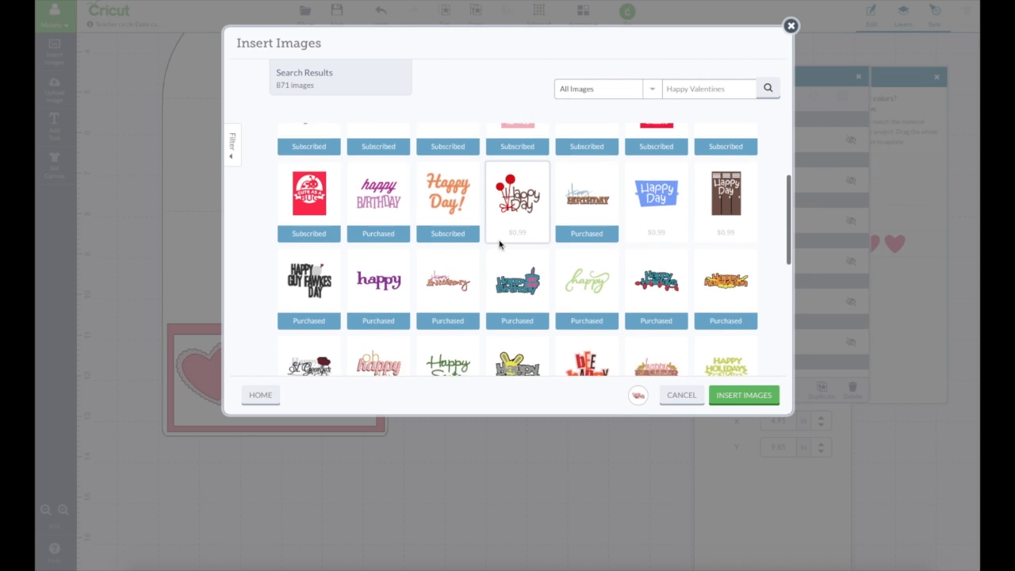
{"action": "scroll", "coordinate": [499, 244], "scroll_direction": "down", "scroll_amount": 5}
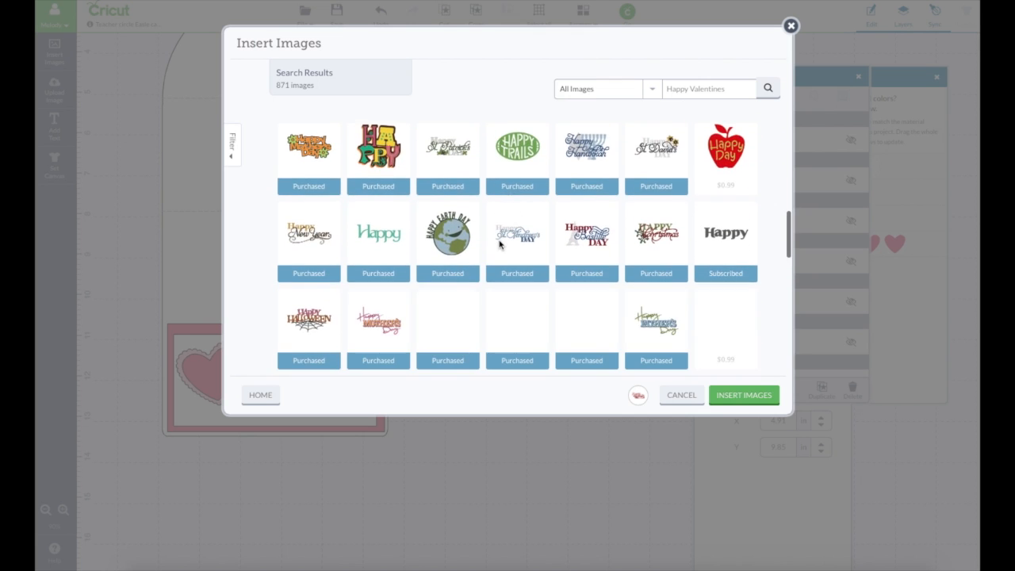
{"action": "scroll", "coordinate": [499, 244], "scroll_direction": "down", "scroll_amount": 6}
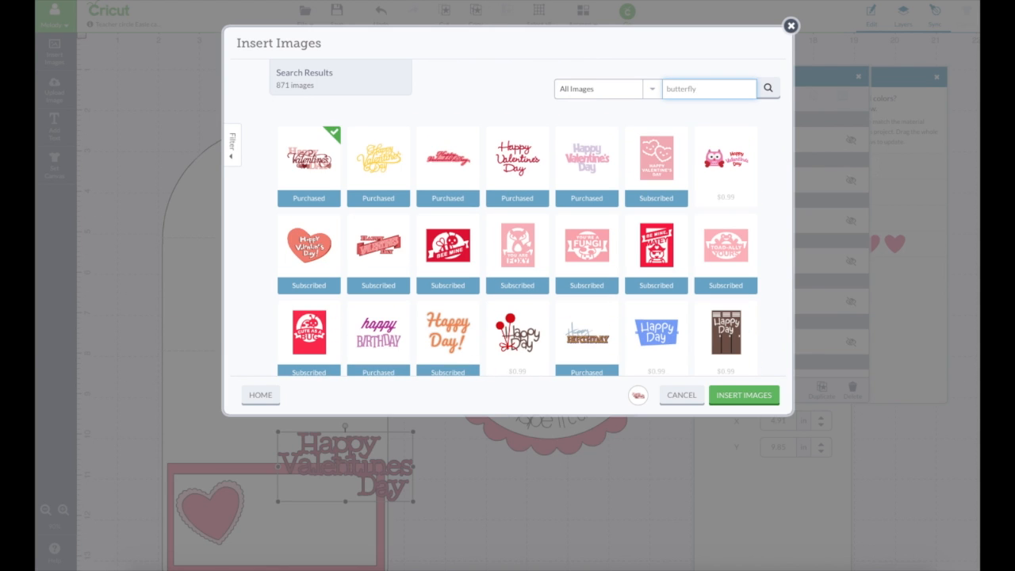
Search the image library for "butterfly" and select the teal and purple Butterfly image from the Close to my Heart set
{"action": "key", "text": "Return"}
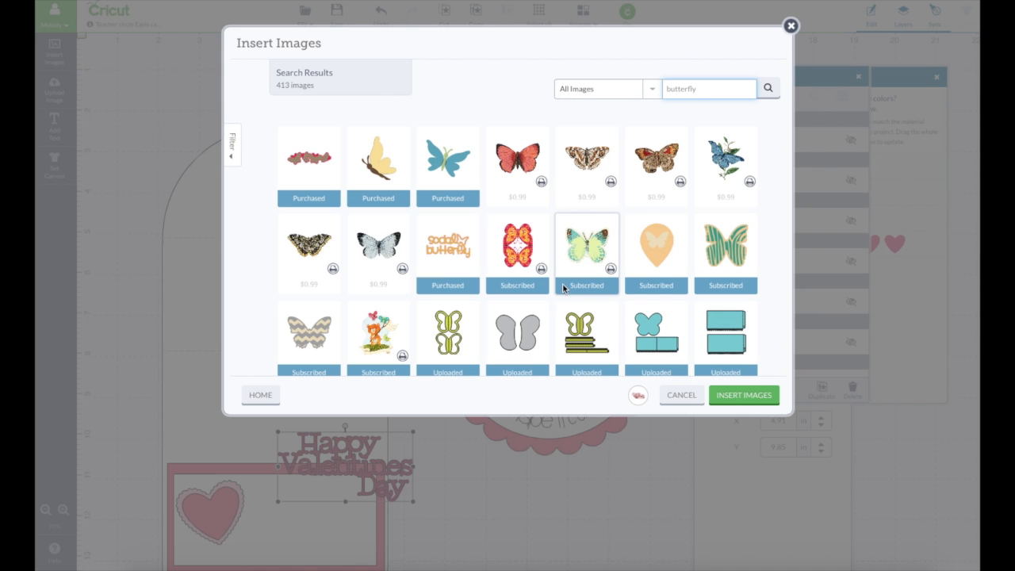
{"action": "scroll", "coordinate": [508, 284], "scroll_direction": "down", "scroll_amount": 5}
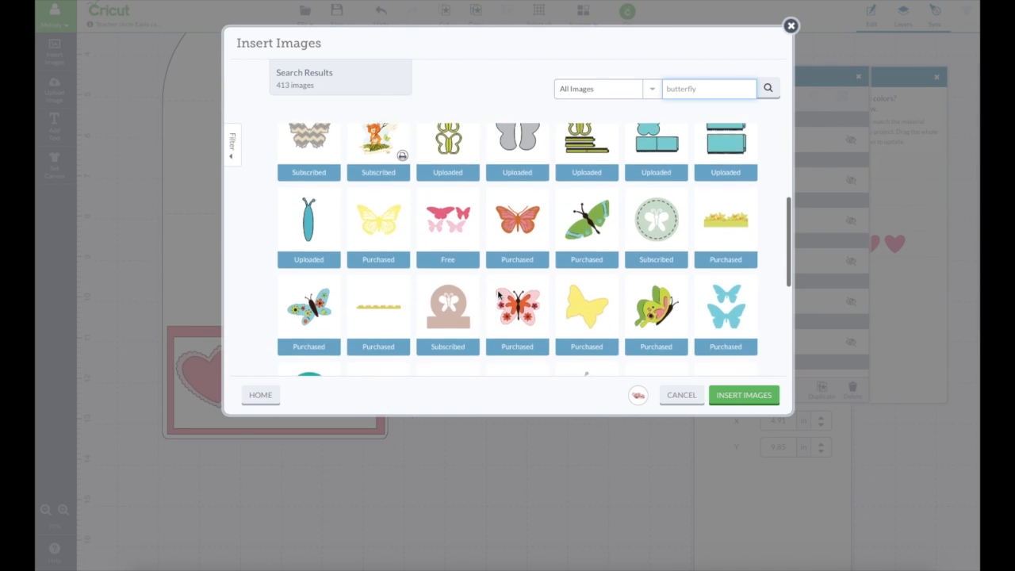
{"action": "scroll", "coordinate": [497, 295], "scroll_direction": "down", "scroll_amount": 3}
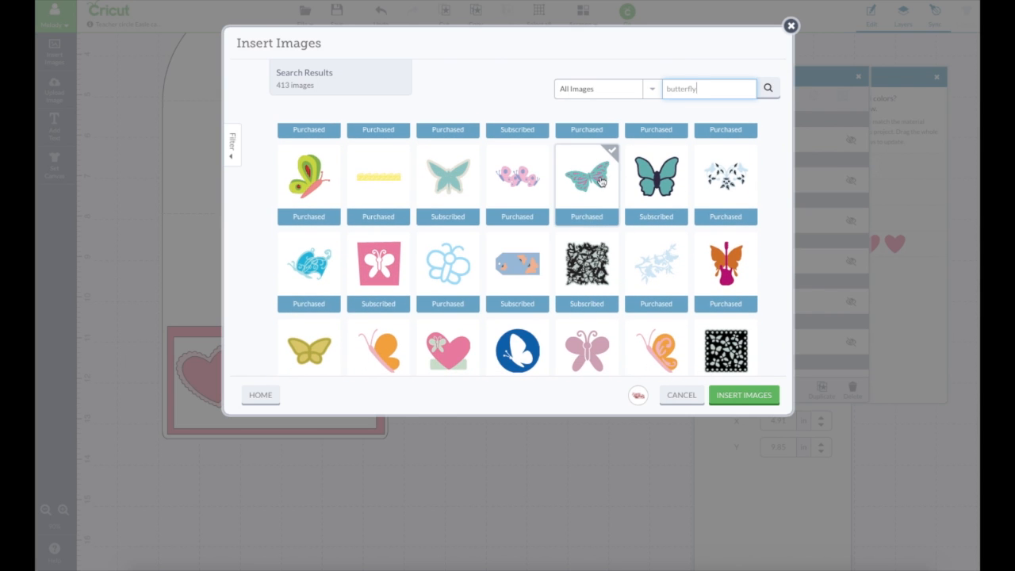
{"action": "mouse_move", "coordinate": [600, 181]}
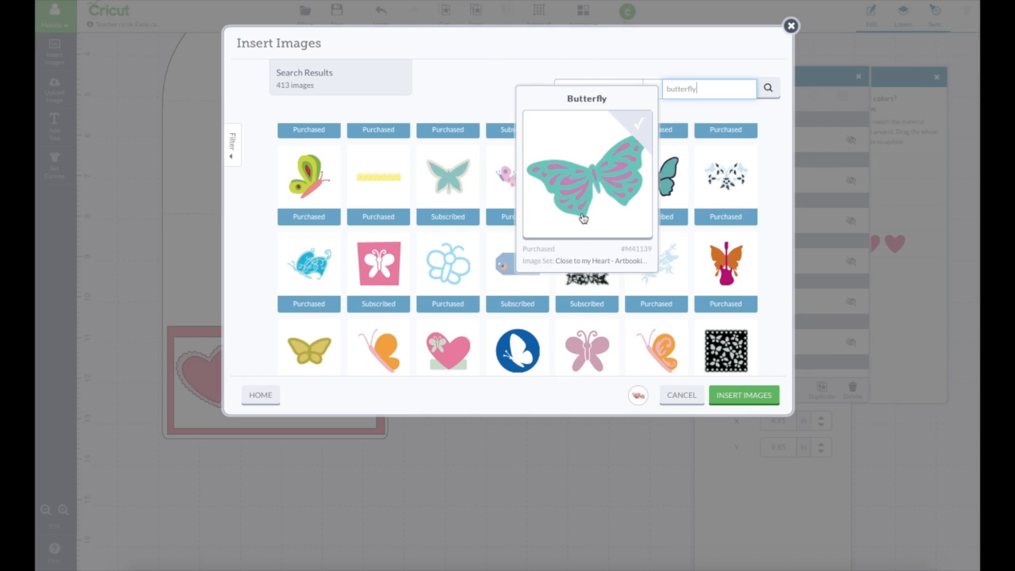
{"action": "left_click", "coordinate": [581, 207]}
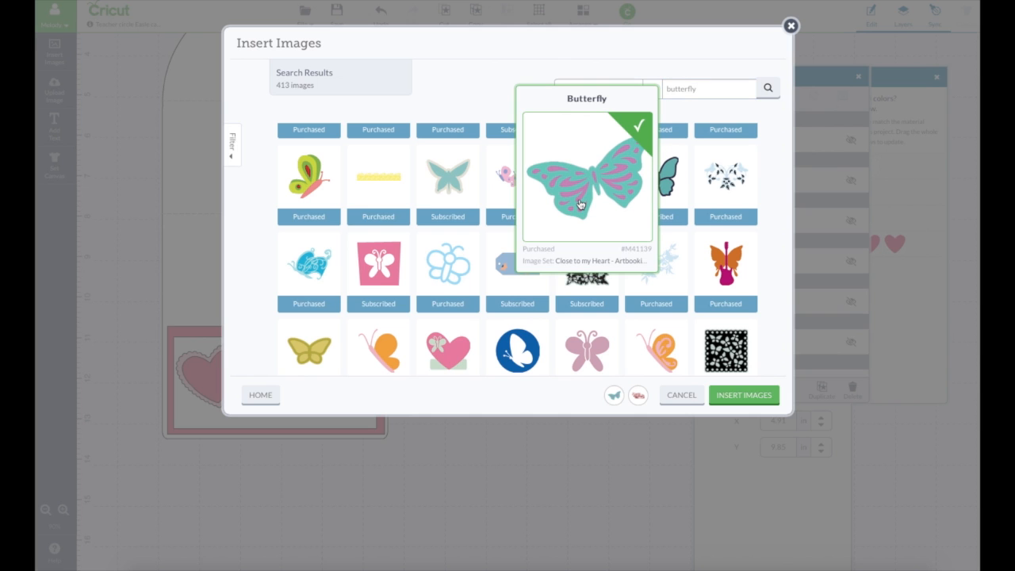
Search the image library for "thank You" and select only the pink script "Thank You" from the Close to my Heart - Artiste set
{"action": "double_click", "coordinate": [686, 82]}
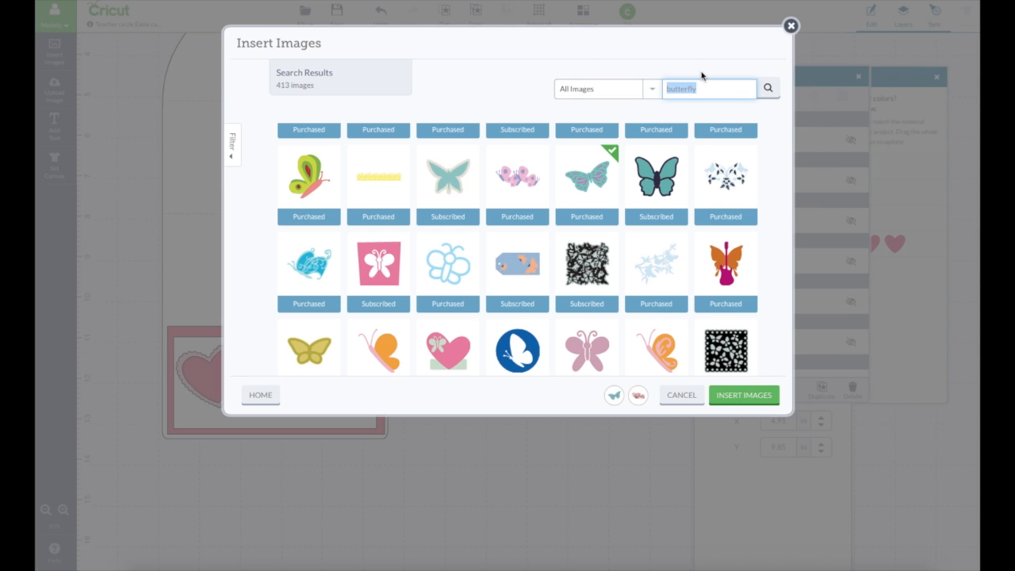
{"action": "type", "text": "thank You"}
{"action": "key", "text": "Return"}
{"action": "scroll", "coordinate": [452, 235], "scroll_direction": "down", "scroll_amount": 3}
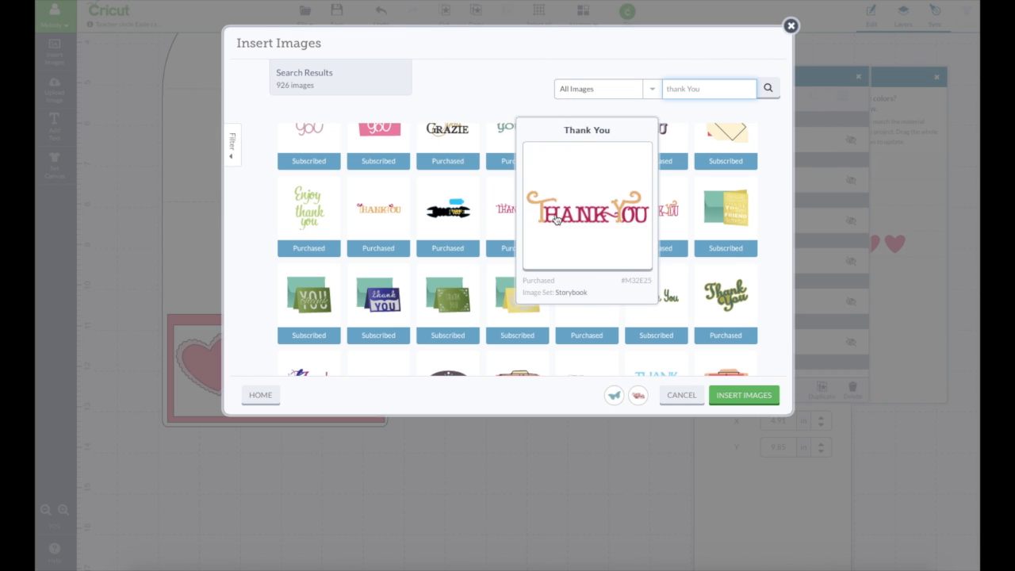
{"action": "scroll", "coordinate": [402, 226], "scroll_direction": "down", "scroll_amount": 5}
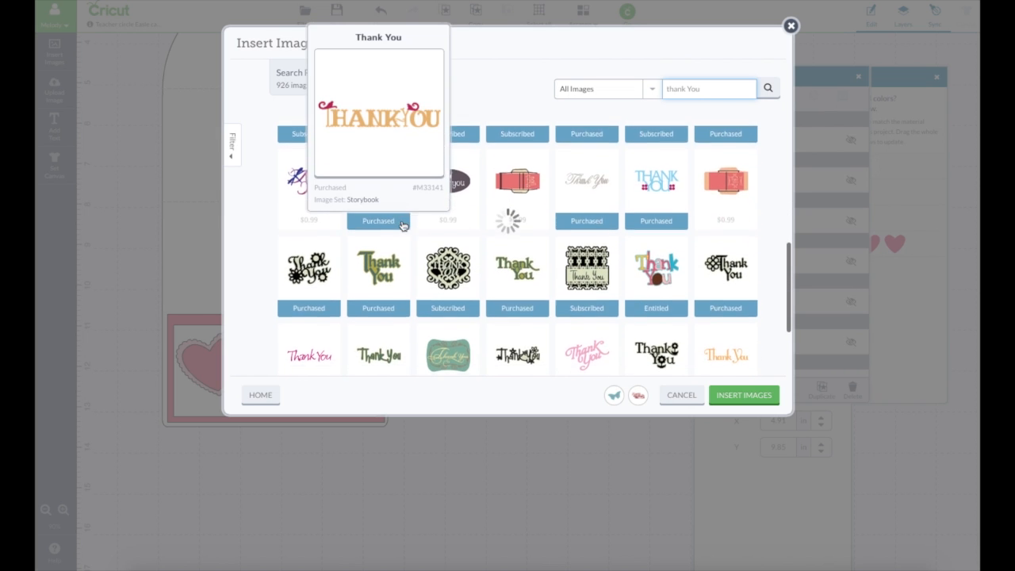
{"action": "scroll", "coordinate": [448, 251], "scroll_direction": "down", "scroll_amount": 4}
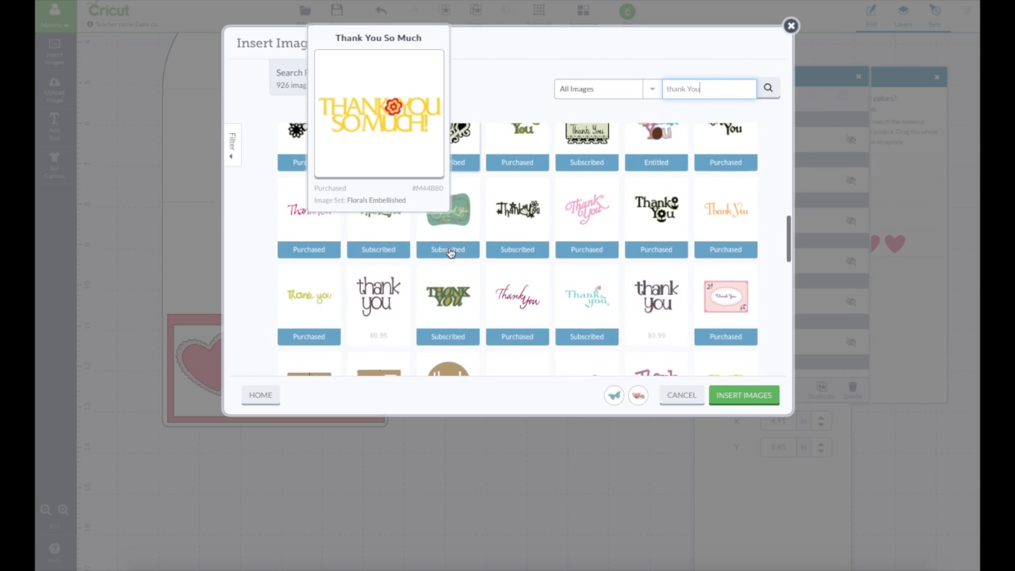
{"action": "mouse_move", "coordinate": [449, 251]}
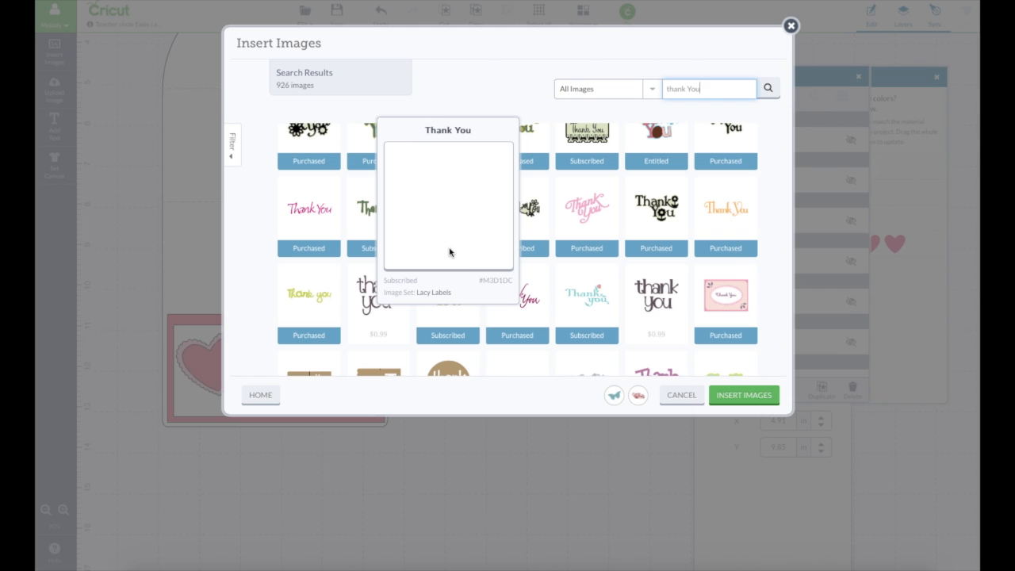
{"action": "left_click", "coordinate": [322, 217]}
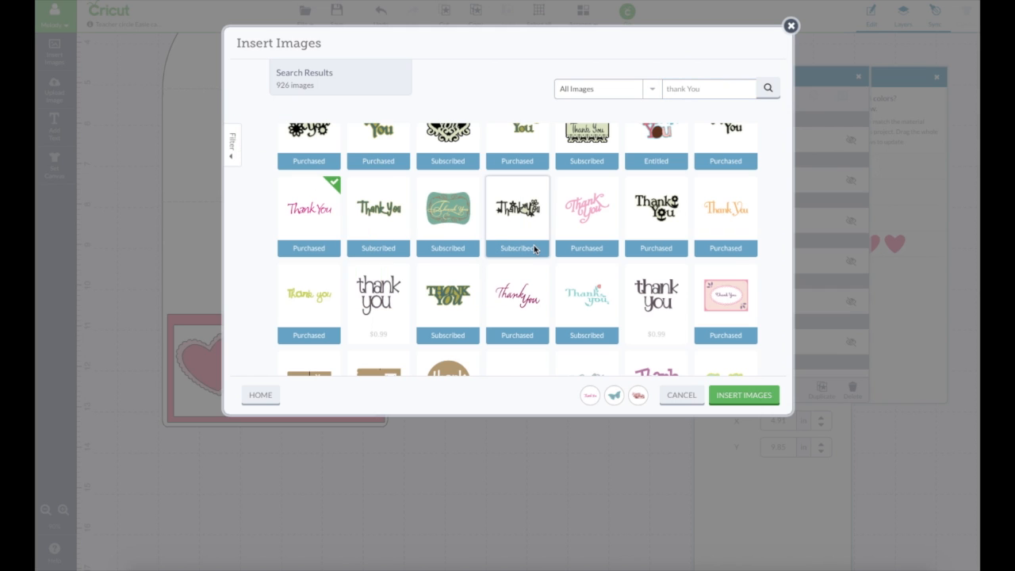
{"action": "mouse_move", "coordinate": [313, 221]}
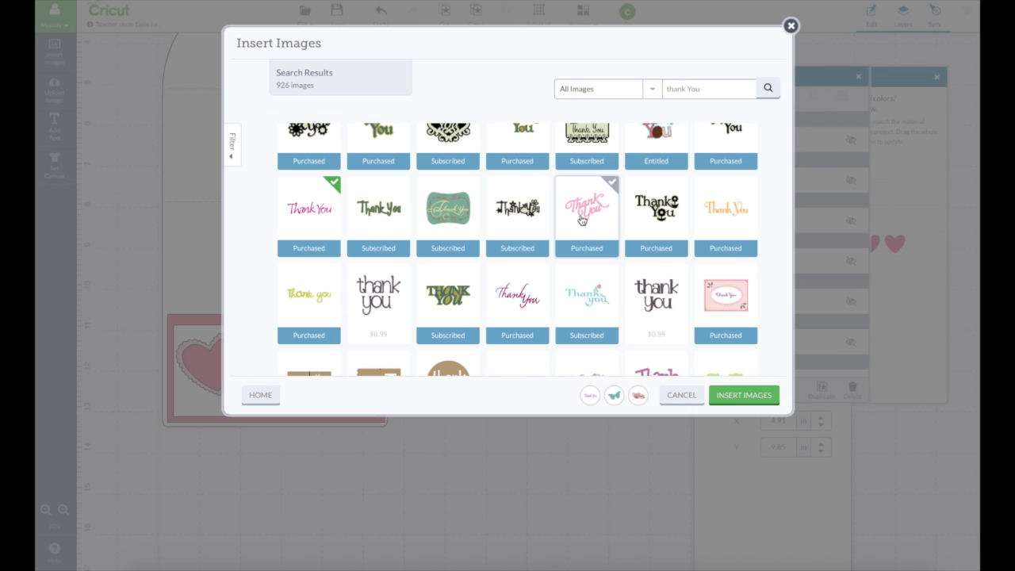
{"action": "left_click", "coordinate": [584, 220]}
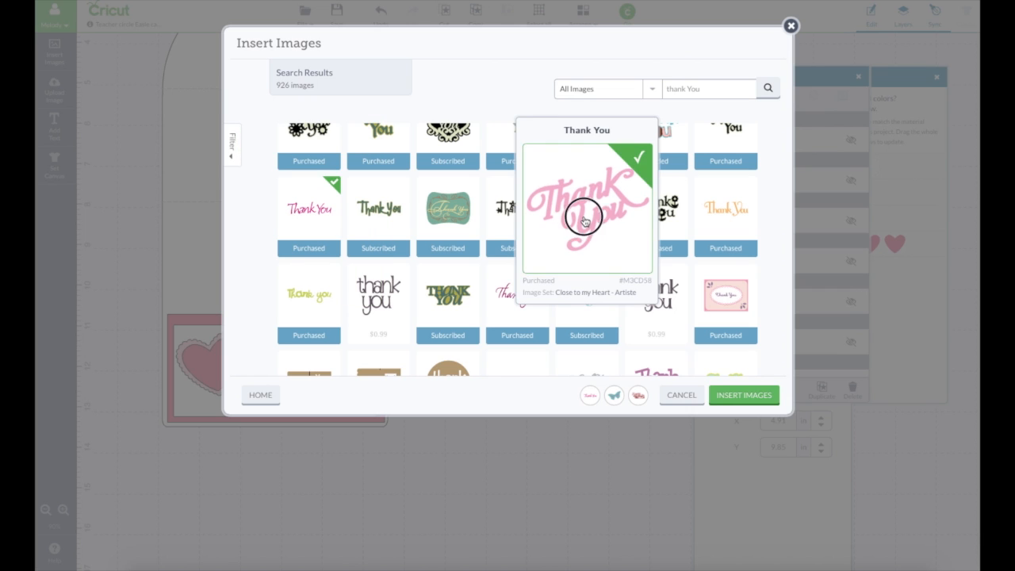
{"action": "left_click", "coordinate": [316, 213]}
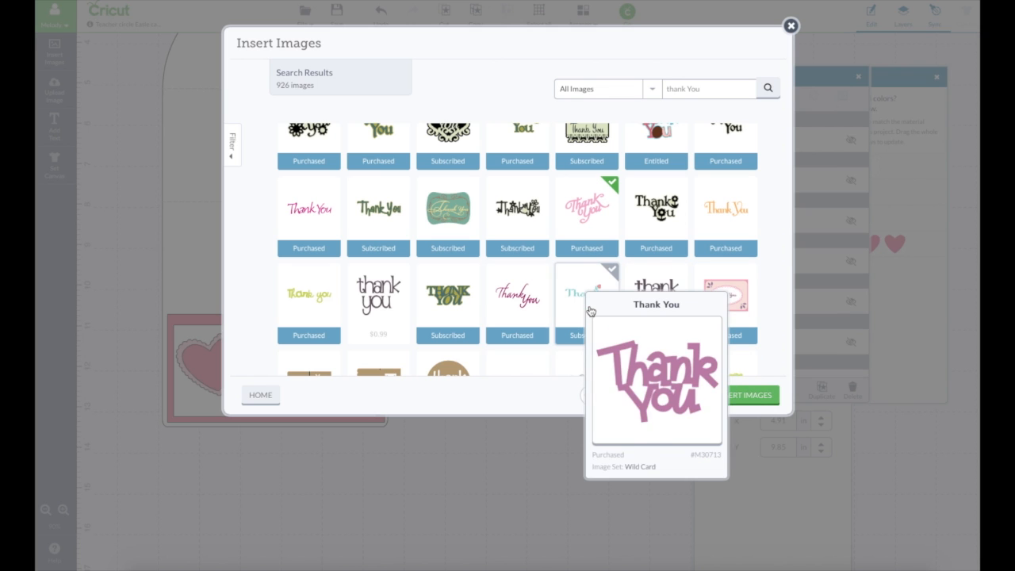
{"action": "mouse_move", "coordinate": [577, 293]}
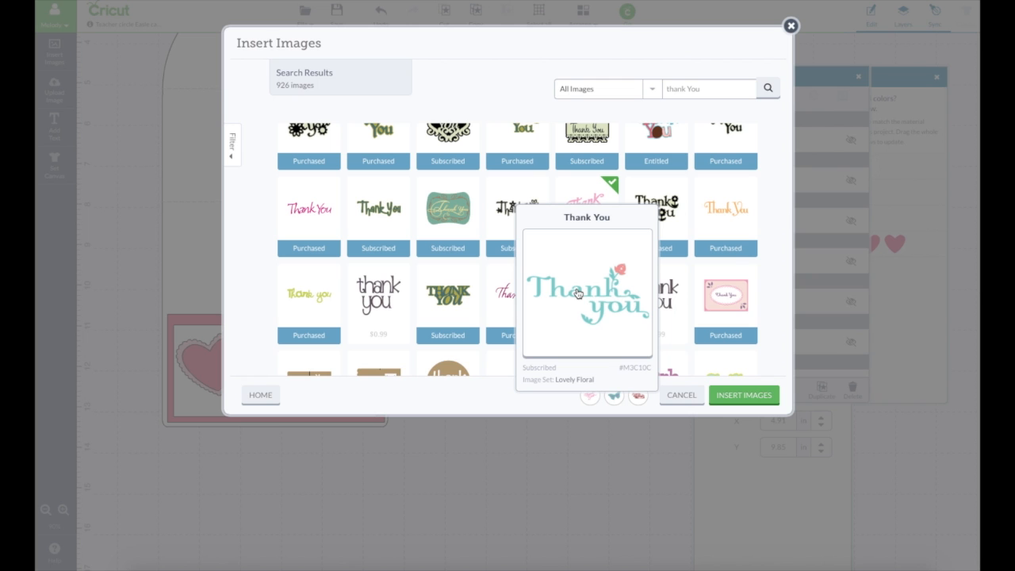
Insert the three chosen images, and spread "Thank You" onto the upper card, the butterfly below the circle, and the welded greeting below the card
{"action": "left_click", "coordinate": [743, 395]}
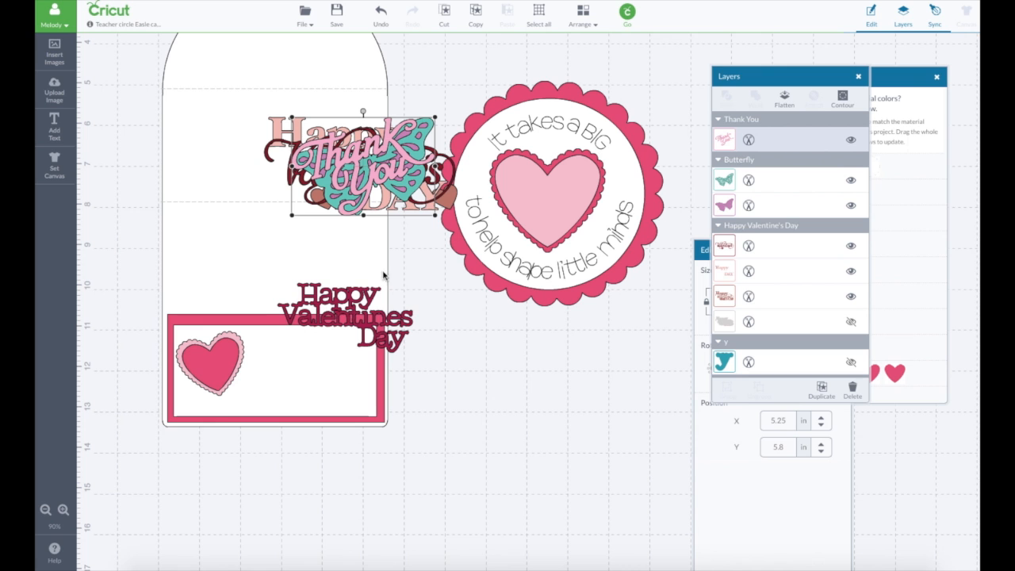
{"action": "left_click_drag", "start_coordinate": [367, 164], "coordinate": [547, 370]}
{"action": "left_click_drag", "start_coordinate": [318, 163], "coordinate": [339, 210]}
{"action": "left_click_drag", "start_coordinate": [369, 340], "coordinate": [440, 518]}
Move the layered Valentine's greeting onto the bottom panel and shrink it to fit beside the small heart, at about X 4.06 in, Y 11.13 in
{"action": "left_click_drag", "start_coordinate": [380, 244], "coordinate": [378, 349]}
{"action": "left_click_drag", "start_coordinate": [359, 367], "coordinate": [359, 367]}
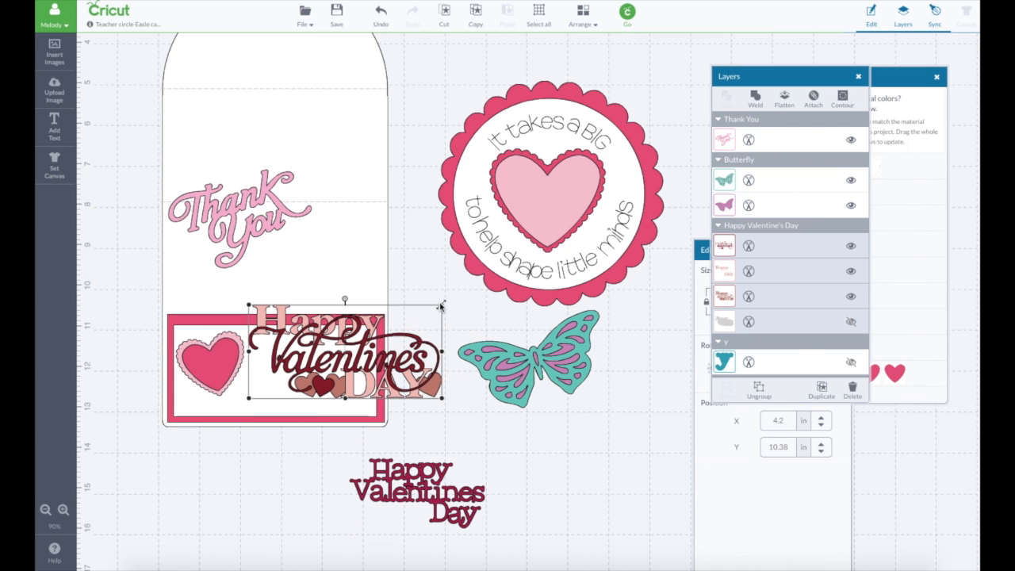
{"action": "left_click_drag", "start_coordinate": [435, 306], "coordinate": [422, 336]}
{"action": "left_click_drag", "start_coordinate": [363, 371], "coordinate": [357, 371]}
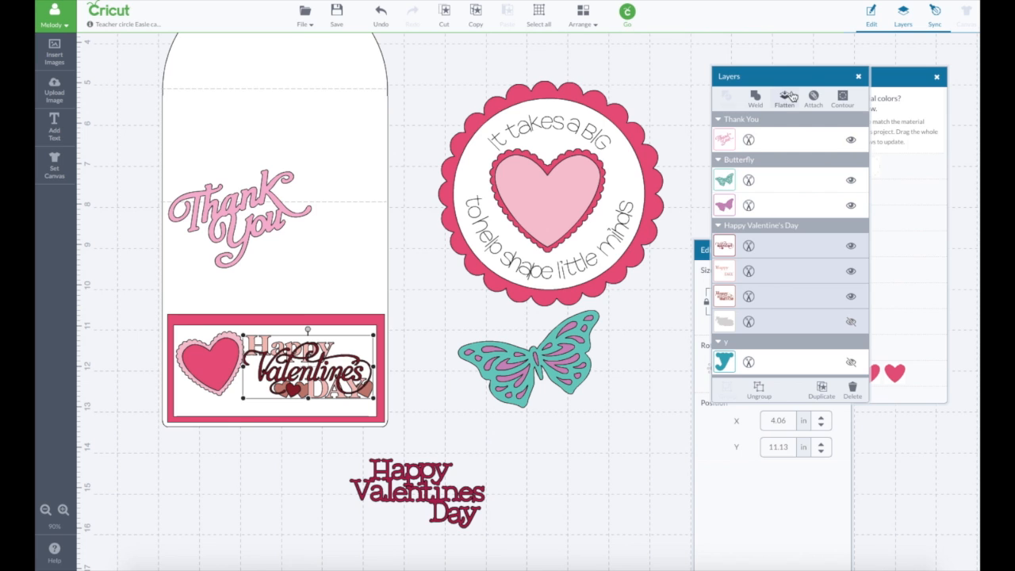
Recolour the layered greeting with Color Sync in the hearts' two pinks and the "Thank You" pink, and move it to X 11.3 in, Y 13.84 in
{"action": "left_click", "coordinate": [934, 16]}
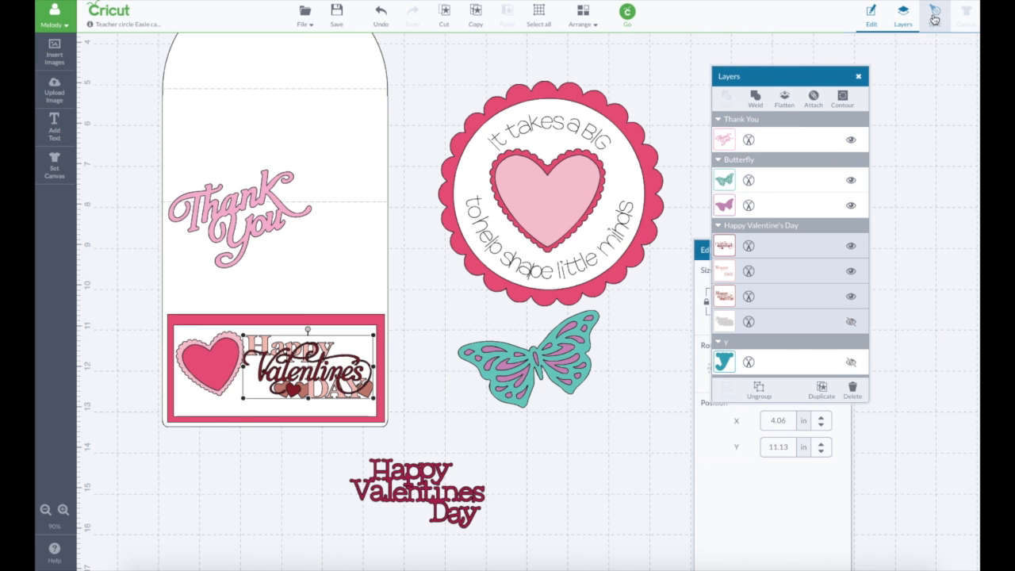
{"action": "left_click", "coordinate": [934, 16]}
{"action": "left_click_drag", "start_coordinate": [886, 80], "coordinate": [702, 61]}
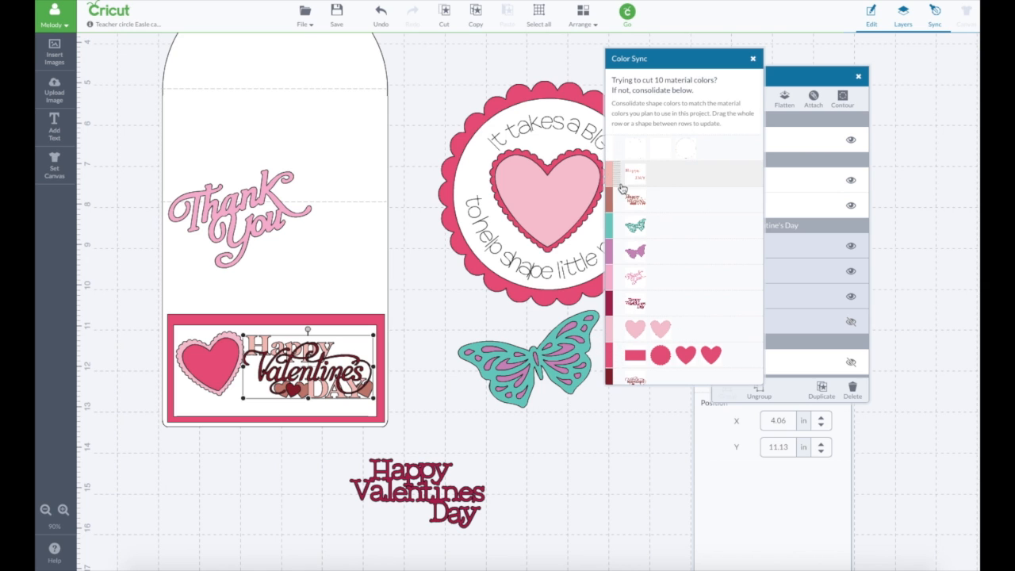
{"action": "left_click_drag", "start_coordinate": [620, 176], "coordinate": [624, 311]}
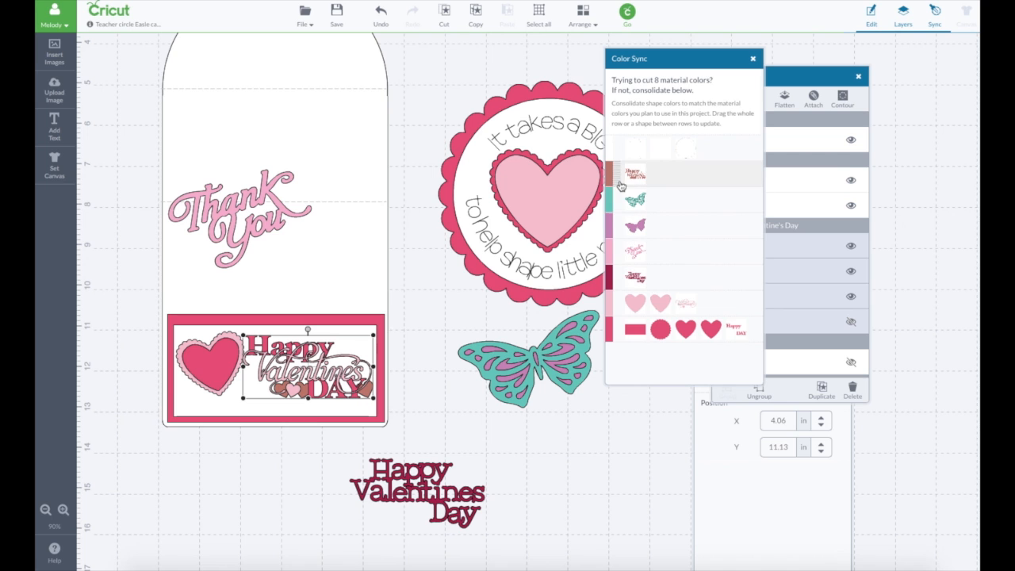
{"action": "left_click_drag", "start_coordinate": [618, 182], "coordinate": [627, 262]}
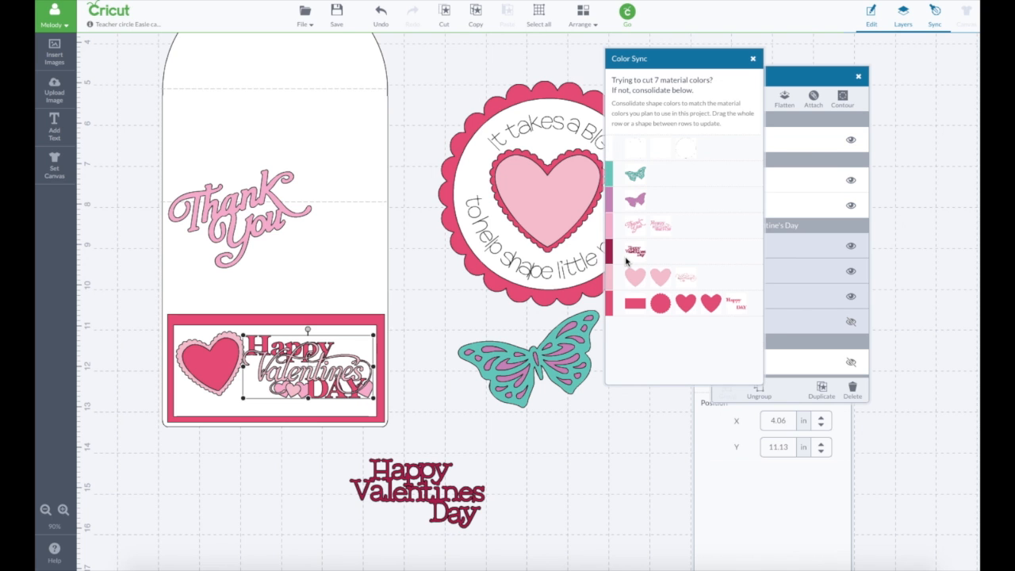
{"action": "left_click_drag", "start_coordinate": [272, 340], "coordinate": [569, 452]}
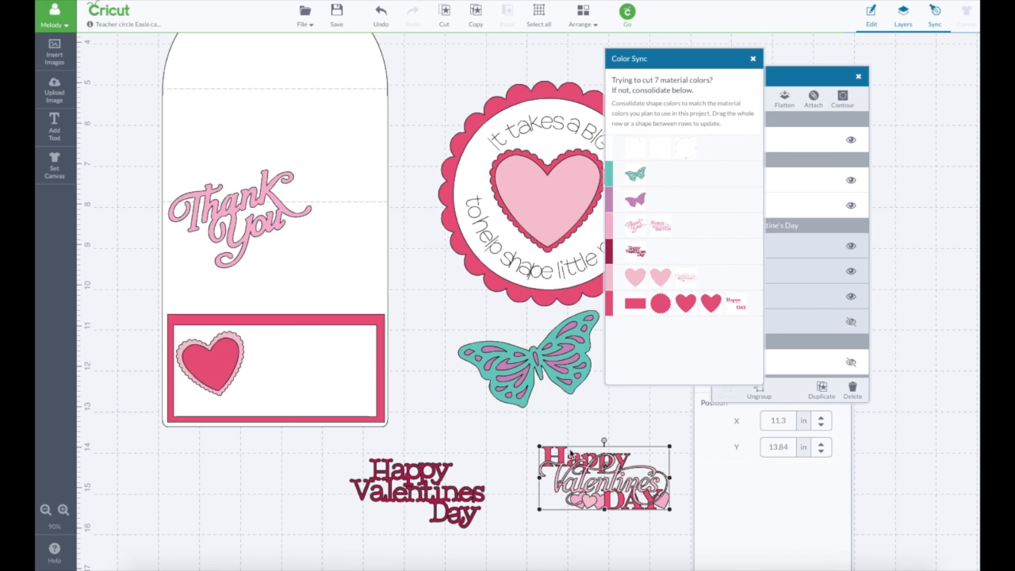
Move the butterfly beside the bottom panel and clear both small heart layers off the panel to below the card
{"action": "left_click_drag", "start_coordinate": [554, 360], "coordinate": [474, 366]}
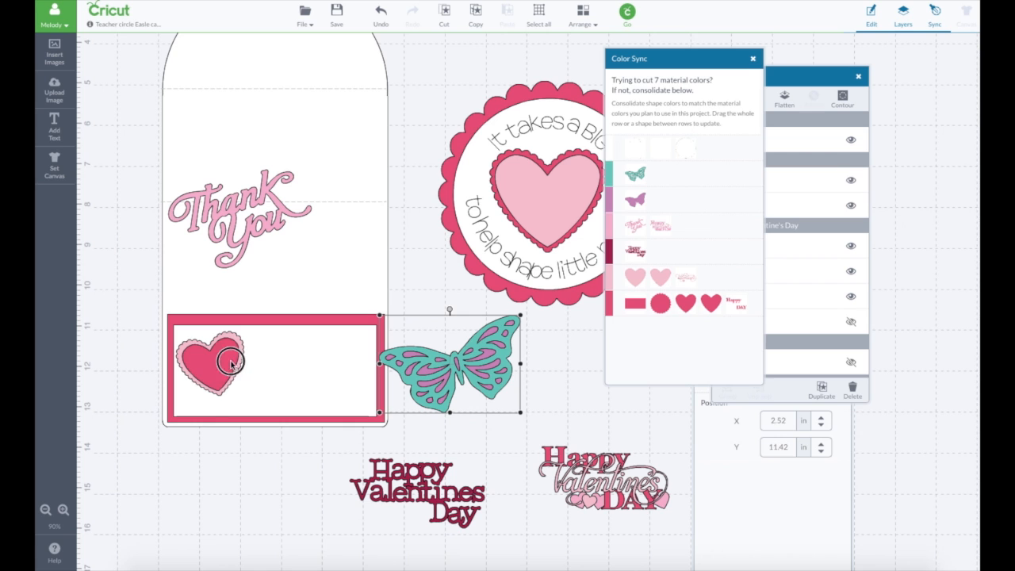
{"action": "left_click_drag", "start_coordinate": [227, 344], "coordinate": [193, 532]}
{"action": "left_click_drag", "start_coordinate": [219, 372], "coordinate": [206, 515]}
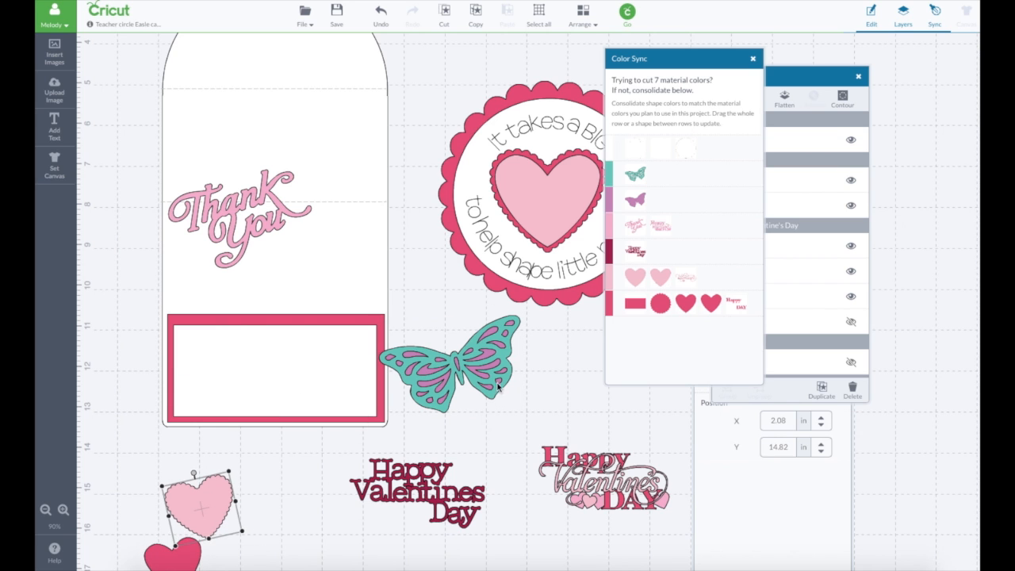
Place the butterfly at the near end of the bottom panel, shrink it to fit, and tilt it slightly counterclockwise
{"action": "left_click_drag", "start_coordinate": [497, 384], "coordinate": [249, 379]}
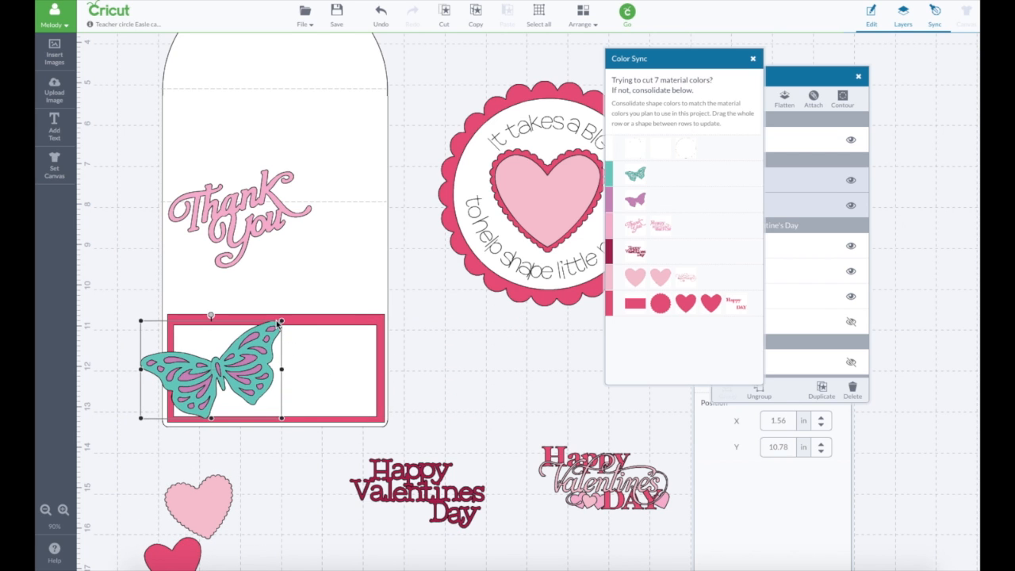
{"action": "left_click_drag", "start_coordinate": [281, 322], "coordinate": [231, 357]}
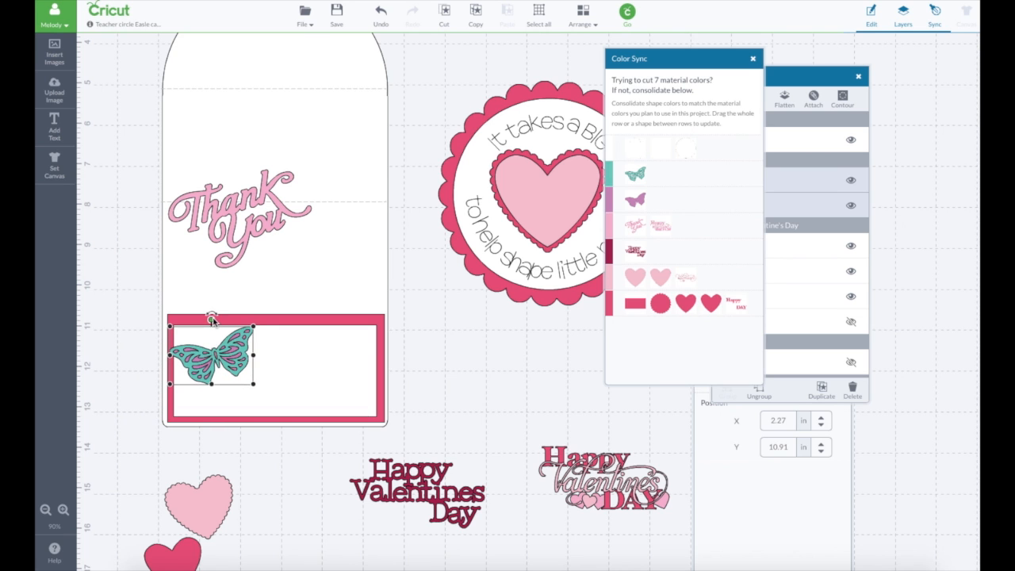
{"action": "mouse_move", "coordinate": [211, 321]}
{"action": "left_mouse_down"}
{"action": "mouse_move", "coordinate": [250, 339]}
{"action": "mouse_move", "coordinate": [205, 318]}
{"action": "left_mouse_up"}
{"action": "left_click_drag", "start_coordinate": [234, 358], "coordinate": [236, 356]}
Move "Thank You" onto the bottom panel beside the butterfly and shrink it to fit, at about X 4.34 in, Y 11.11 in
{"action": "left_click_drag", "start_coordinate": [259, 230], "coordinate": [341, 379]}
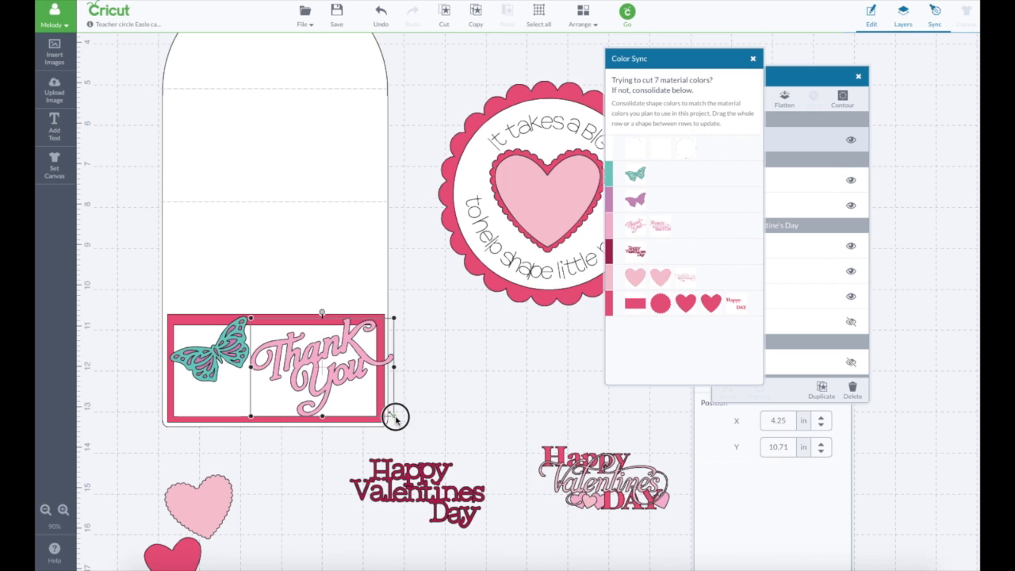
{"action": "left_click_drag", "start_coordinate": [396, 416], "coordinate": [363, 394]}
{"action": "left_click_drag", "start_coordinate": [322, 349], "coordinate": [324, 365]}
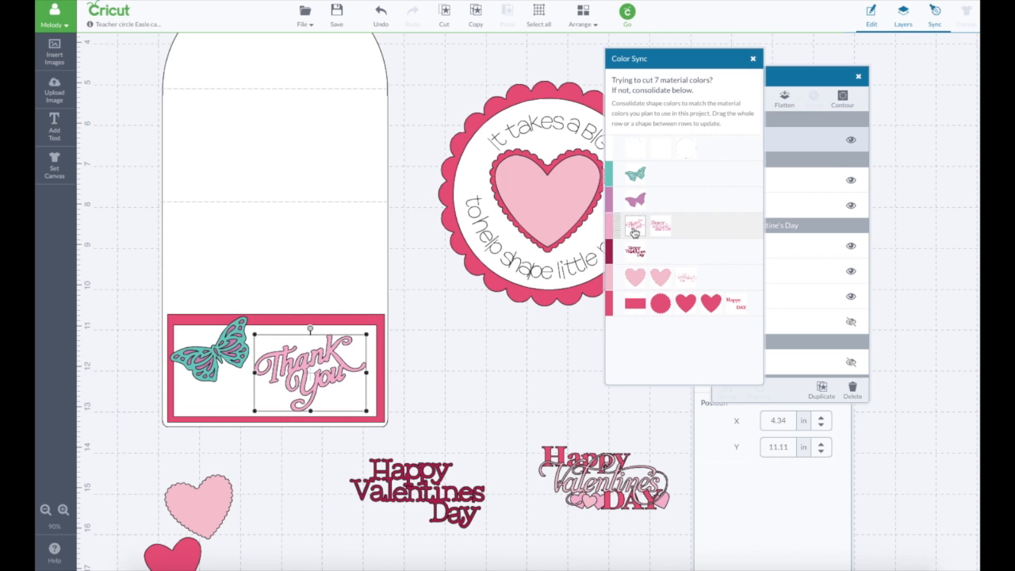
Use Color Sync to recolour the "Thank You" colour group and the bottom panel's frame in the butterfly's purple
{"action": "left_click_drag", "start_coordinate": [617, 233], "coordinate": [617, 208]}
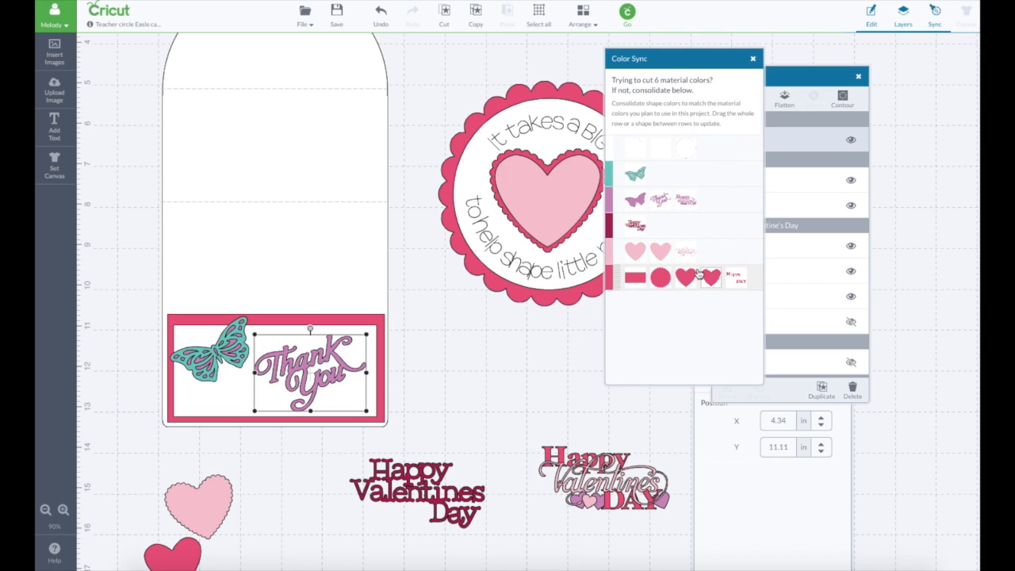
{"action": "left_click_drag", "start_coordinate": [635, 284], "coordinate": [637, 277]}
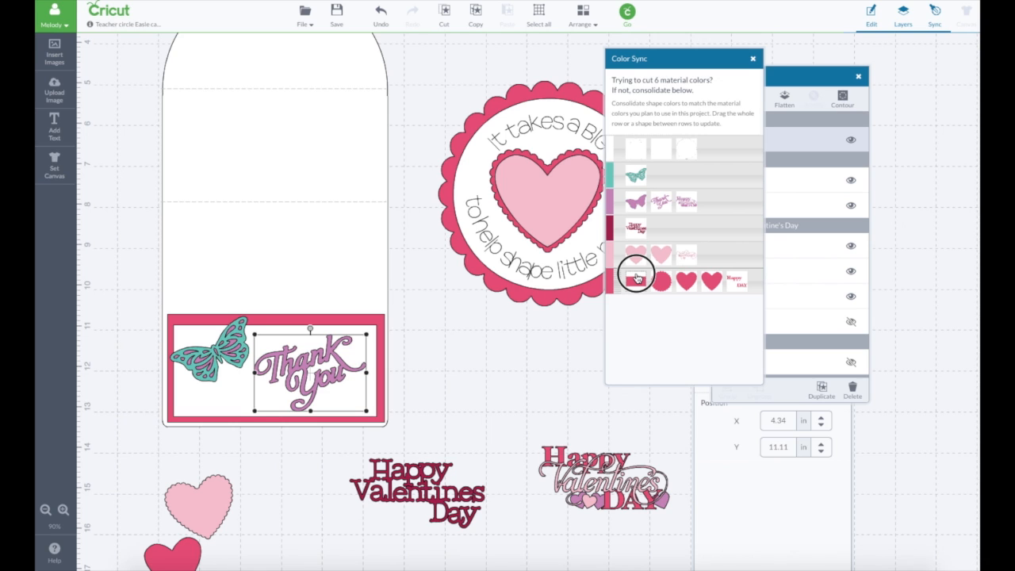
{"action": "left_click_drag", "start_coordinate": [637, 277], "coordinate": [639, 204]}
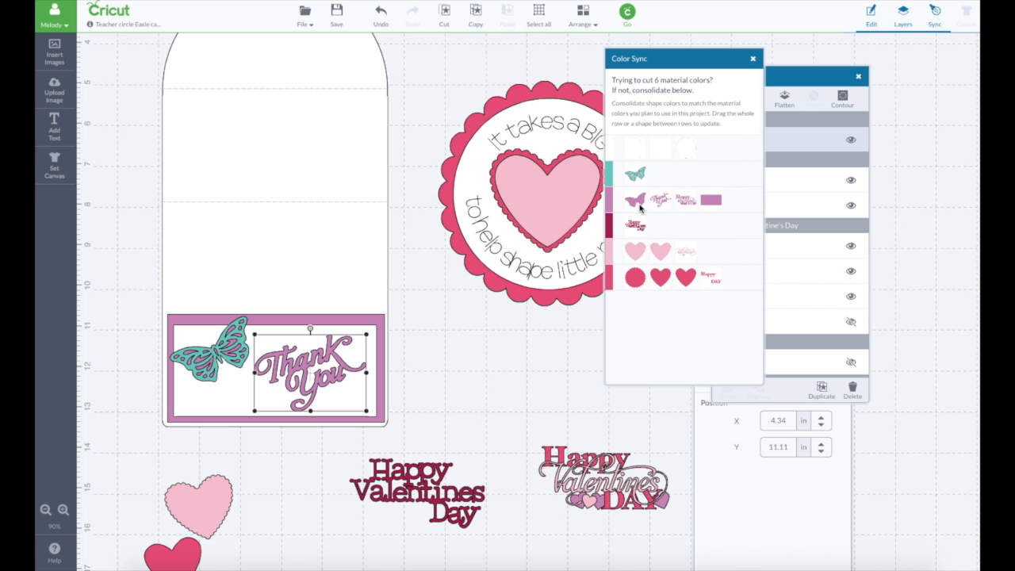
Ungroup the lettered circle, move its scalloped heart out below, and set the plain pink heart back in the circle's centre
{"action": "left_click_drag", "start_coordinate": [555, 189], "coordinate": [493, 198]}
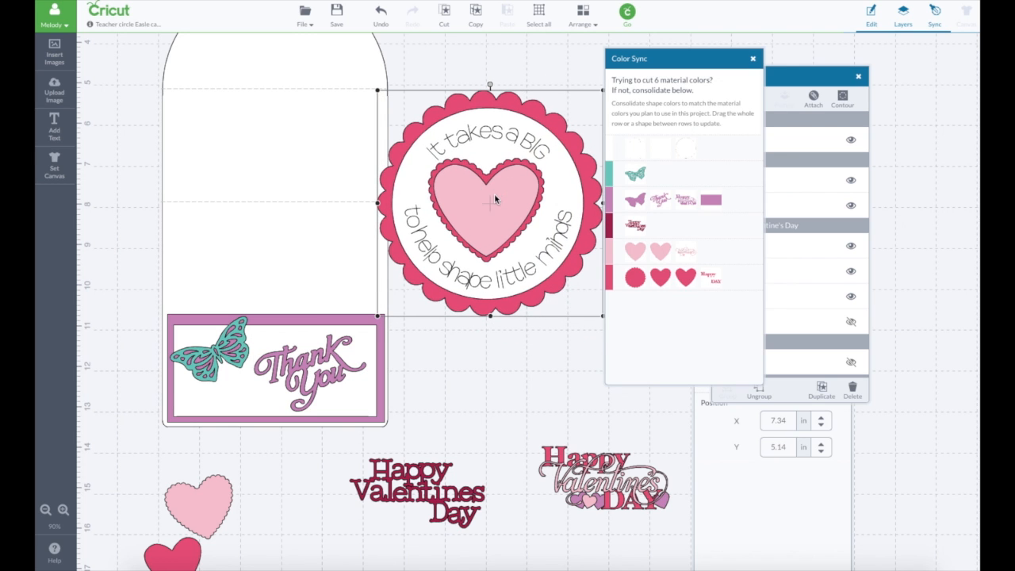
{"action": "left_click", "coordinate": [759, 388]}
{"action": "left_click_drag", "start_coordinate": [518, 189], "coordinate": [552, 390]}
{"action": "left_click_drag", "start_coordinate": [478, 302], "coordinate": [492, 226]}
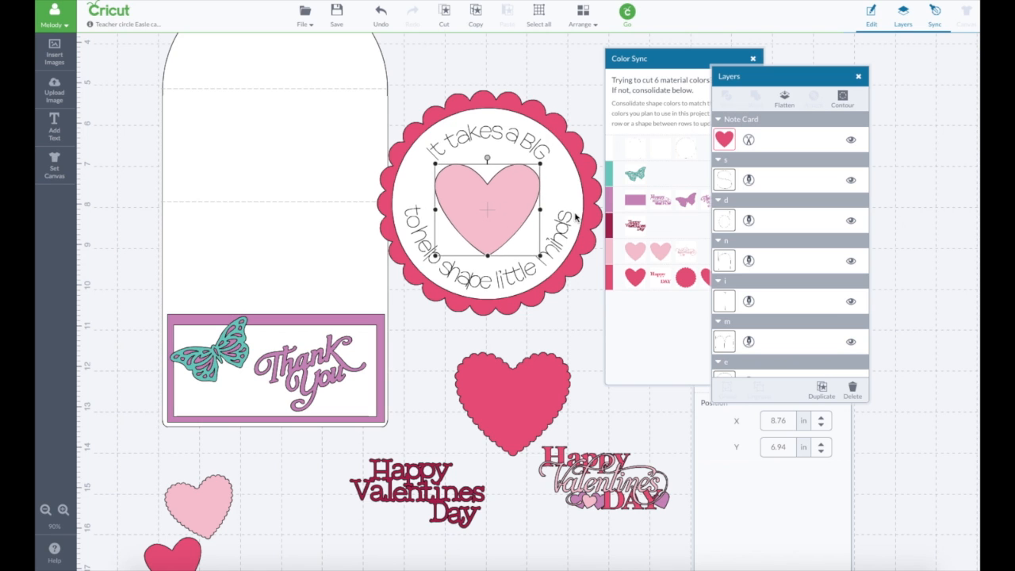
Use Color Sync to recolour the scalloped circle in the butterfly's purple, and the light pink hearts and card base in dark pink
{"action": "left_click", "coordinate": [600, 207]}
{"action": "left_click", "coordinate": [682, 276]}
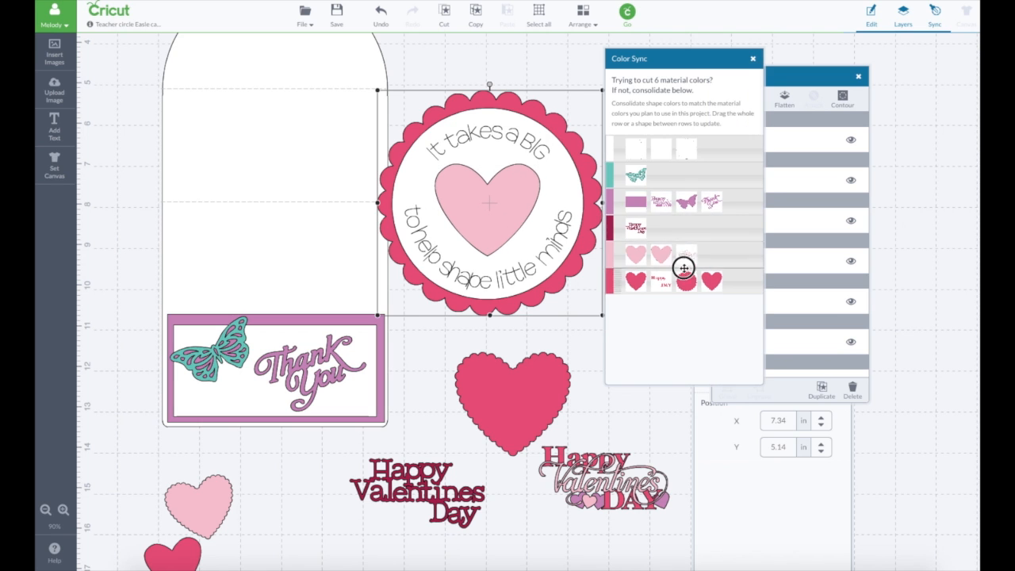
{"action": "left_click_drag", "start_coordinate": [665, 201], "coordinate": [667, 204]}
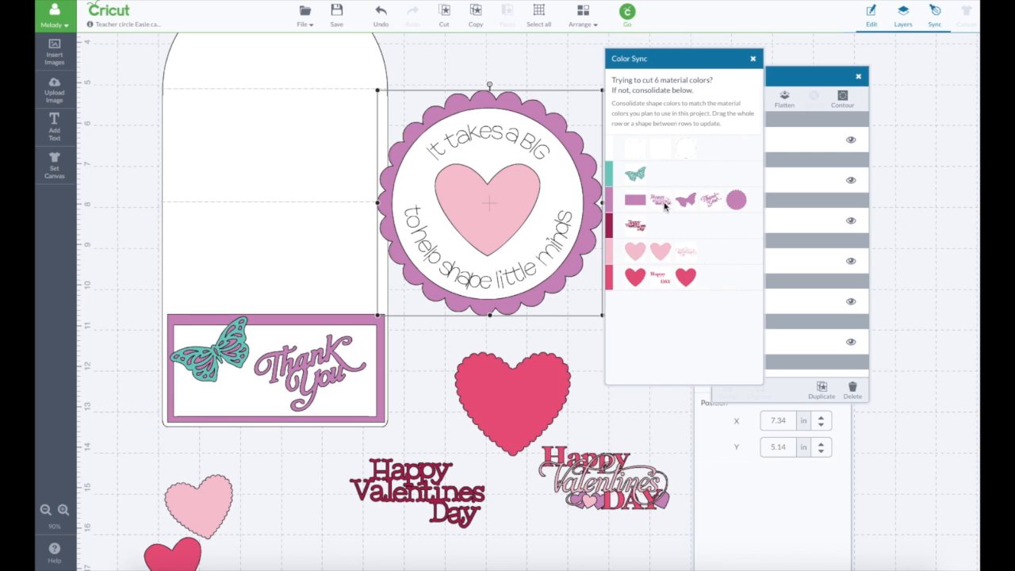
{"action": "left_click_drag", "start_coordinate": [635, 251], "coordinate": [671, 282]}
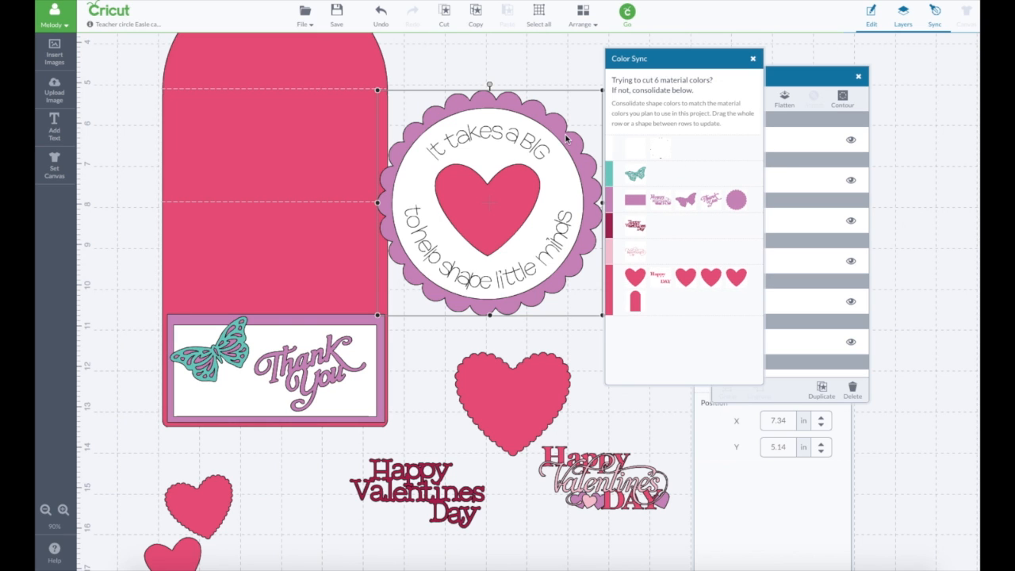
Shift the card base slightly to X 1.97 in, Y 2.13 in, and deselect it
{"action": "mouse_move", "coordinate": [576, 150]}
{"action": "left_mouse_down"}
{"action": "mouse_move", "coordinate": [557, 152]}
{"action": "mouse_move", "coordinate": [577, 153]}
{"action": "left_mouse_up"}
{"action": "left_click", "coordinate": [415, 58]}
{"action": "mouse_move", "coordinate": [356, 80]}
{"action": "left_mouse_down"}
{"action": "mouse_move", "coordinate": [583, 135]}
{"action": "mouse_move", "coordinate": [351, 98]}
{"action": "mouse_move", "coordinate": [351, 68]}
{"action": "left_mouse_up"}
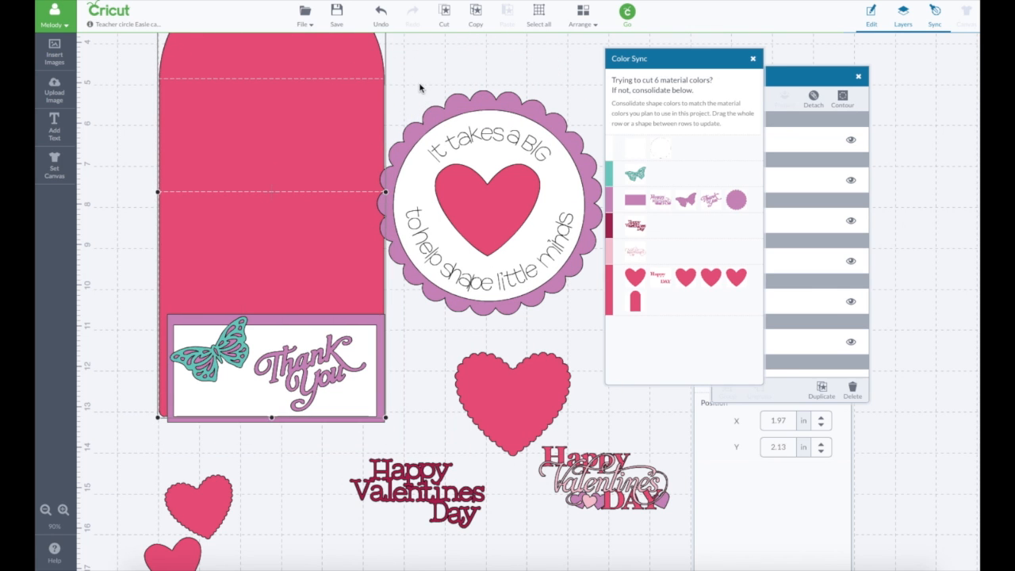
{"action": "left_click", "coordinate": [398, 85]}
Move the Color Sync window aside, group all the lettered circle's pieces, and place the circle beside the card at X 7.54 in, Y 4.54 in
{"action": "left_click_drag", "start_coordinate": [663, 59], "coordinate": [825, 87]}
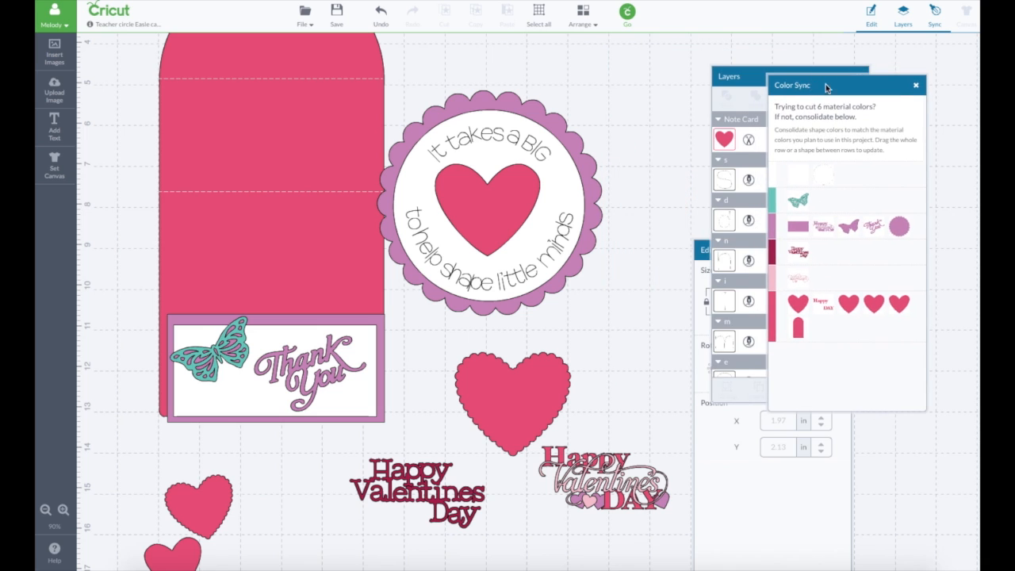
{"action": "left_click_drag", "start_coordinate": [638, 84], "coordinate": [365, 334]}
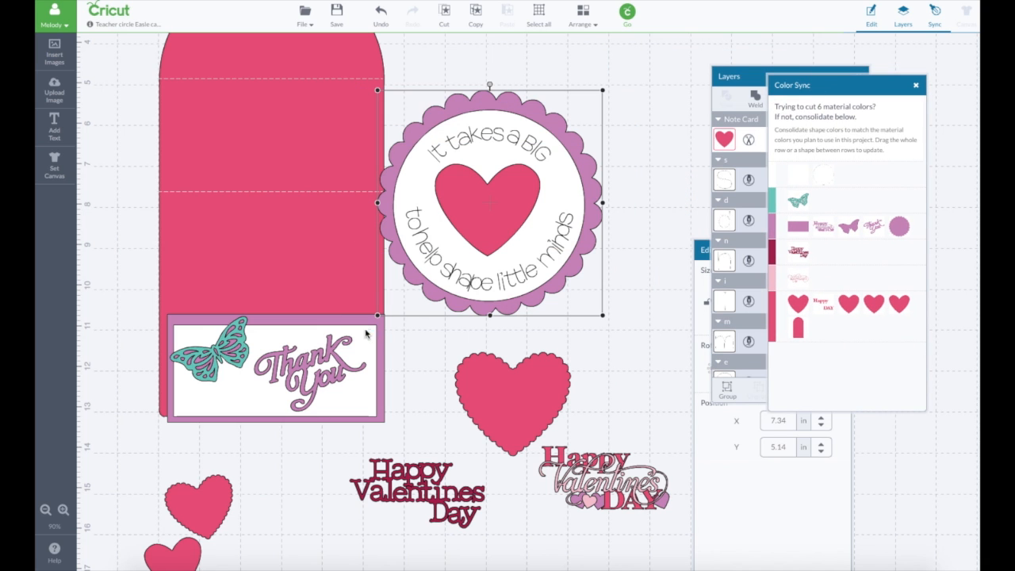
{"action": "left_click", "coordinate": [728, 392]}
{"action": "left_click_drag", "start_coordinate": [567, 205], "coordinate": [545, 148]}
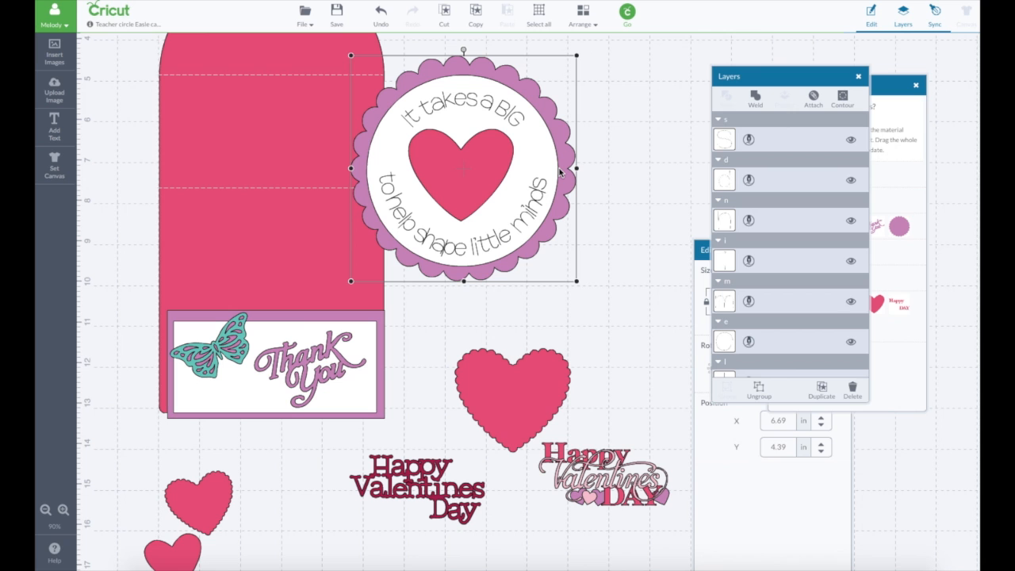
{"action": "left_click_drag", "start_coordinate": [523, 136], "coordinate": [558, 143]}
{"action": "scroll", "coordinate": [420, 93], "scroll_direction": "up", "scroll_amount": 3}
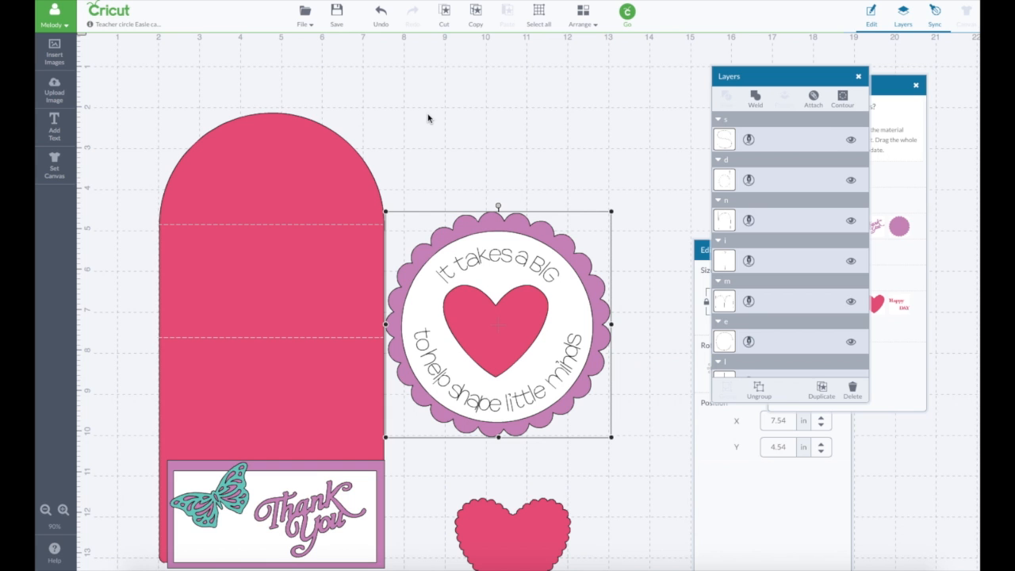
{"action": "scroll", "coordinate": [429, 117], "scroll_direction": "down", "scroll_amount": 3}
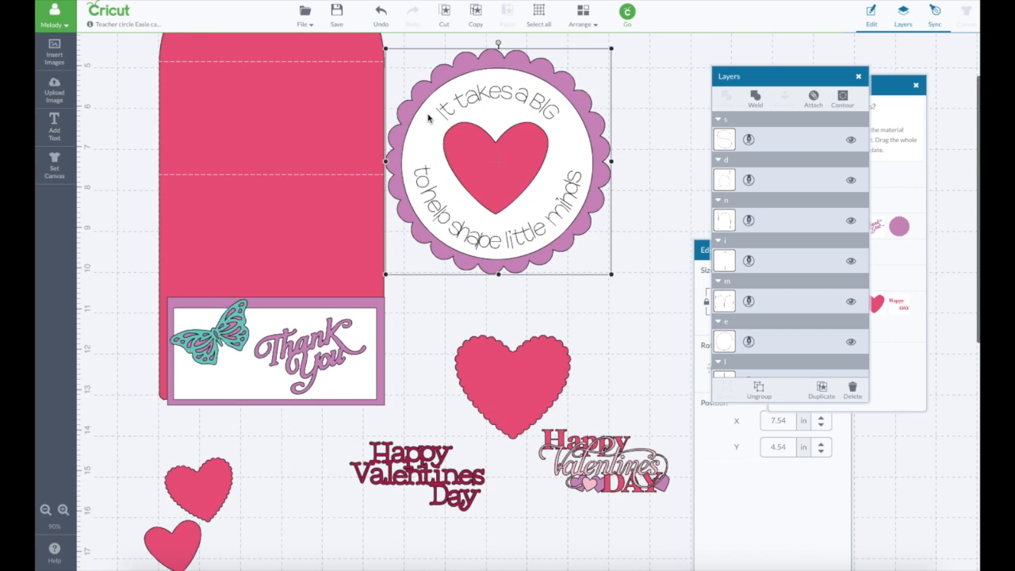
{"action": "scroll", "coordinate": [428, 117], "scroll_direction": "up", "scroll_amount": 3}
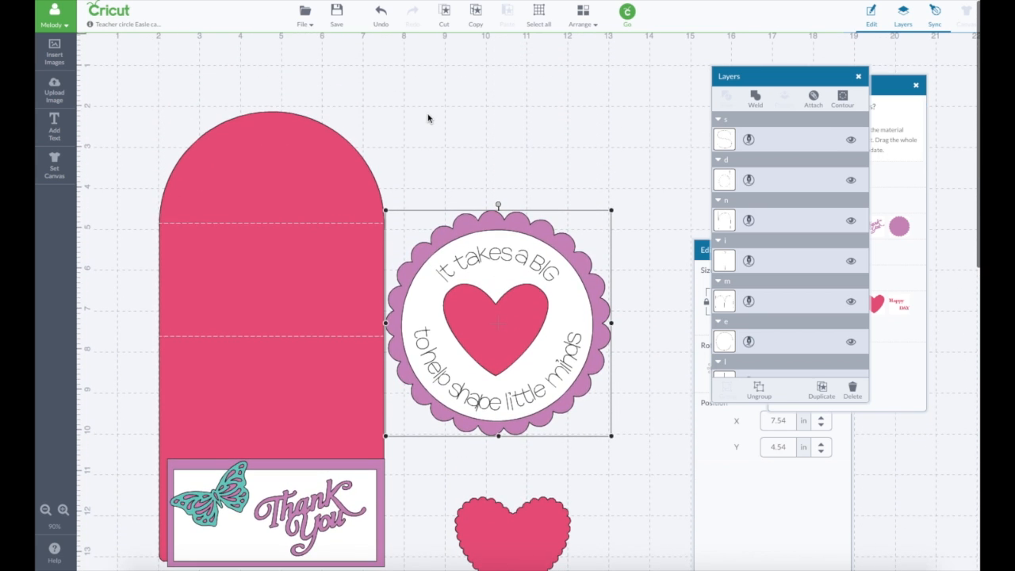